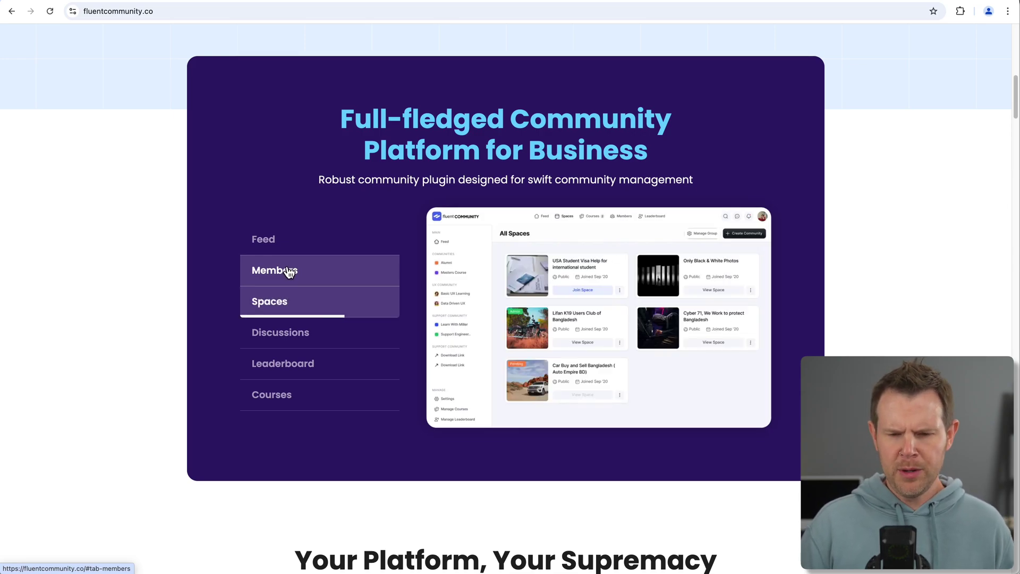
Preview the Spaces and Discussions features in the community platform overview
{"action": "left_click", "coordinate": [299, 301]}
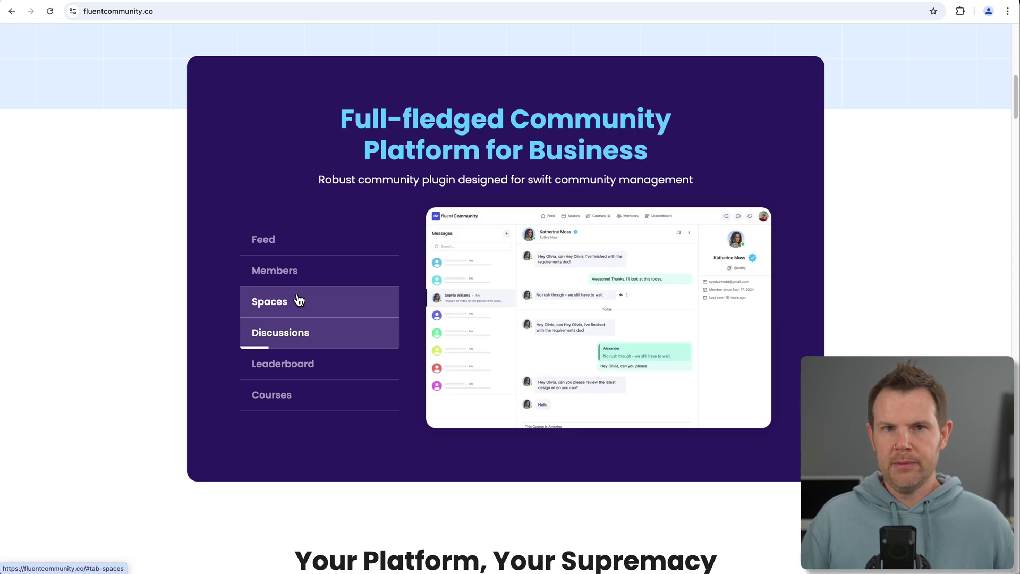
{"action": "left_click", "coordinate": [293, 334]}
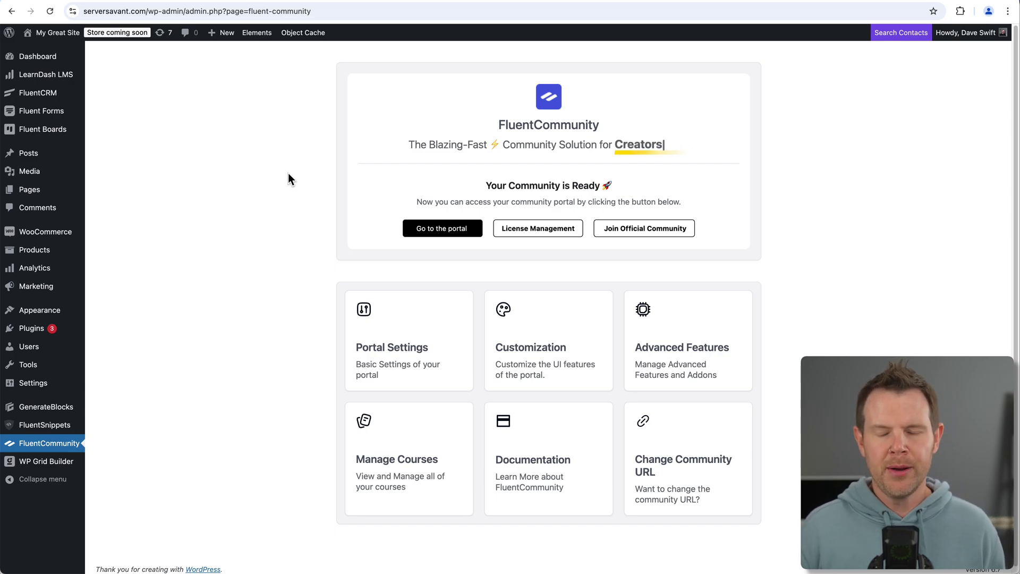
Open the community portal and expand the comments on the "Hey, what's up with that?" post to examine its threaded replies, badges and likes
{"action": "left_click", "coordinate": [430, 235]}
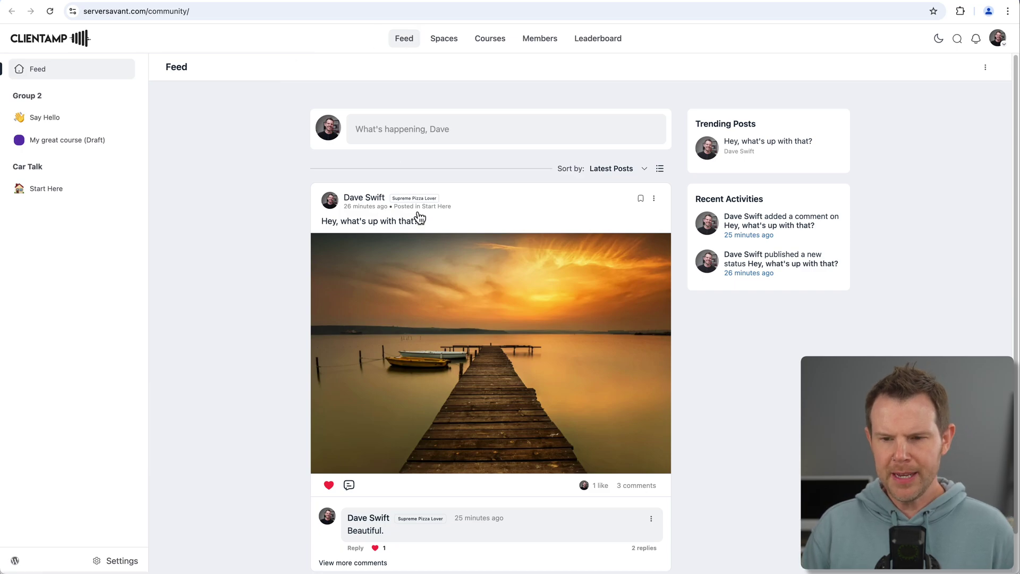
{"action": "scroll", "coordinate": [445, 177], "scroll_direction": "down", "scroll_amount": 1}
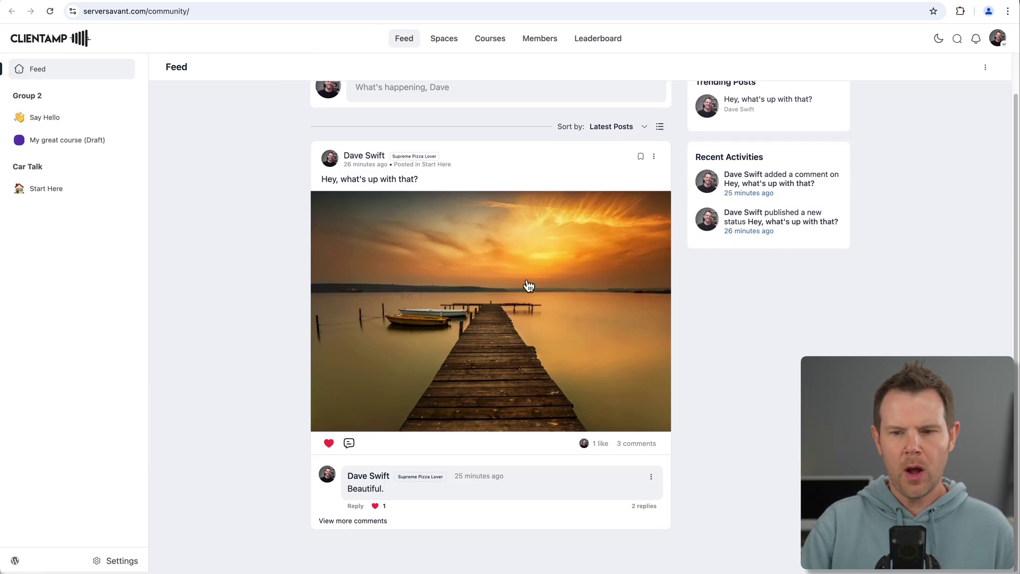
{"action": "scroll", "coordinate": [517, 274], "scroll_direction": "up", "scroll_amount": 1}
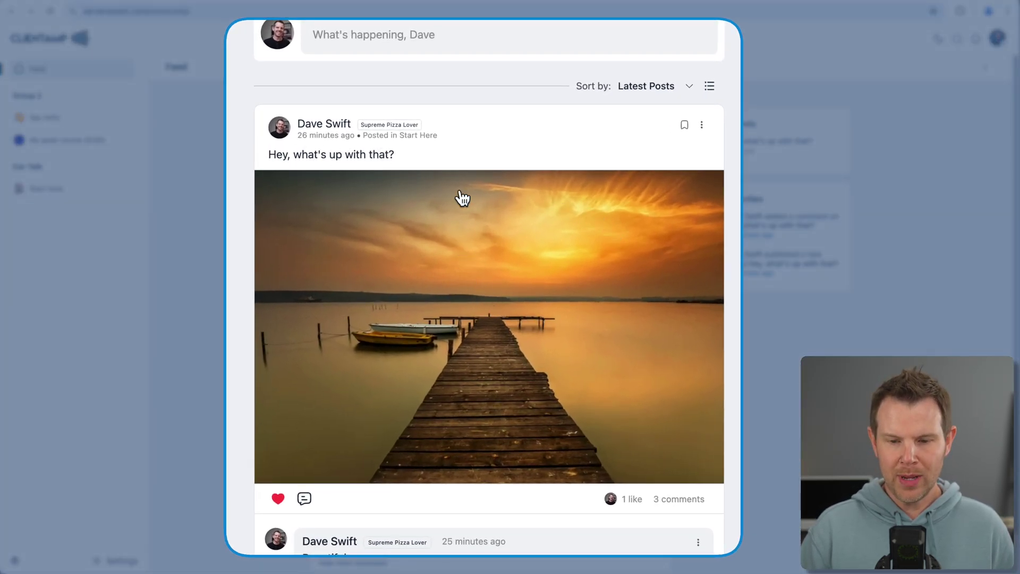
{"action": "scroll", "coordinate": [439, 346], "scroll_direction": "down", "scroll_amount": 1}
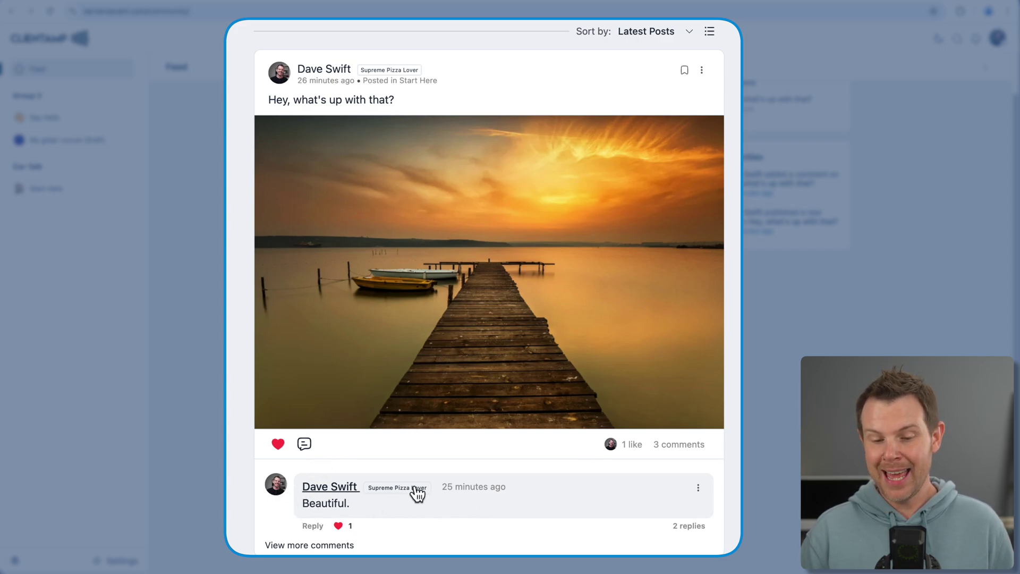
{"action": "left_click", "coordinate": [341, 545]}
{"action": "scroll", "coordinate": [348, 453], "scroll_direction": "down", "scroll_amount": 3}
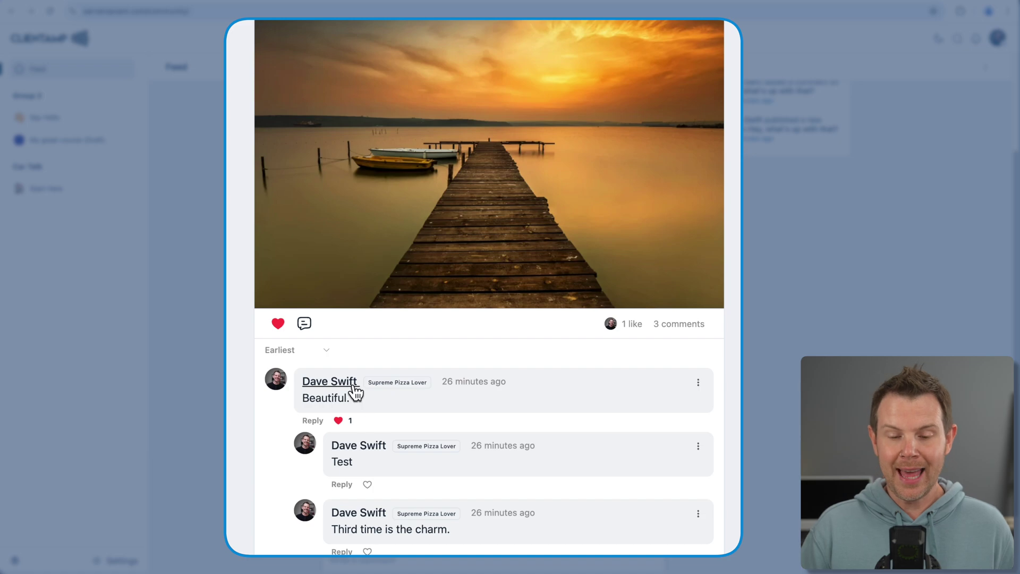
{"action": "mouse_move", "coordinate": [411, 447]}
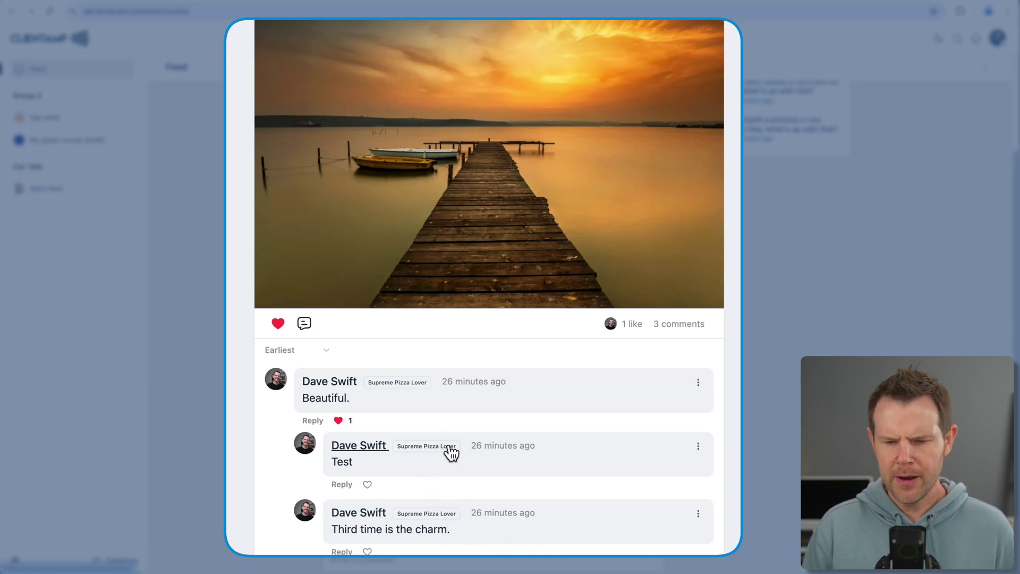
{"action": "mouse_move", "coordinate": [448, 451]}
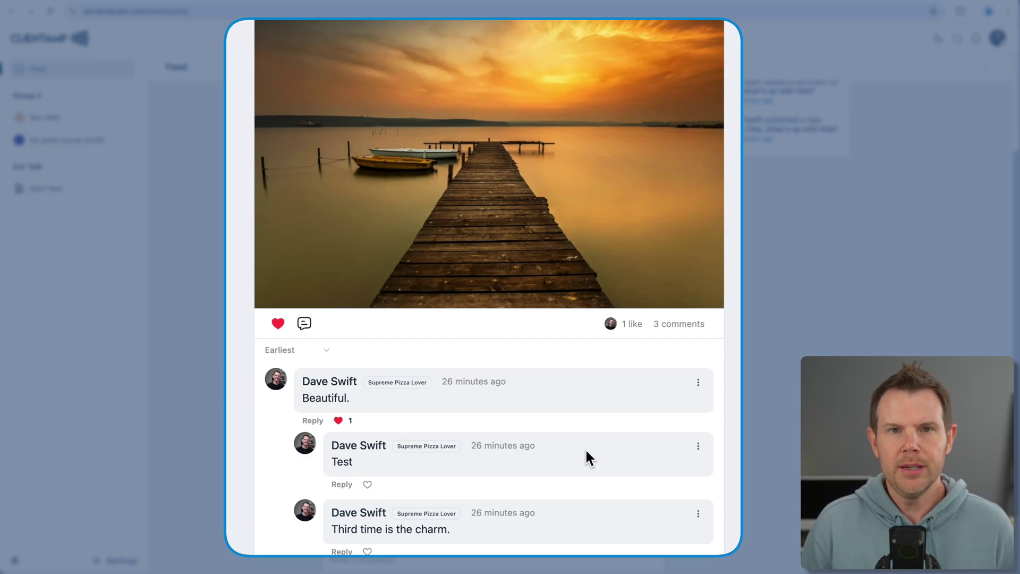
{"action": "scroll", "coordinate": [585, 447], "scroll_direction": "up", "scroll_amount": 2}
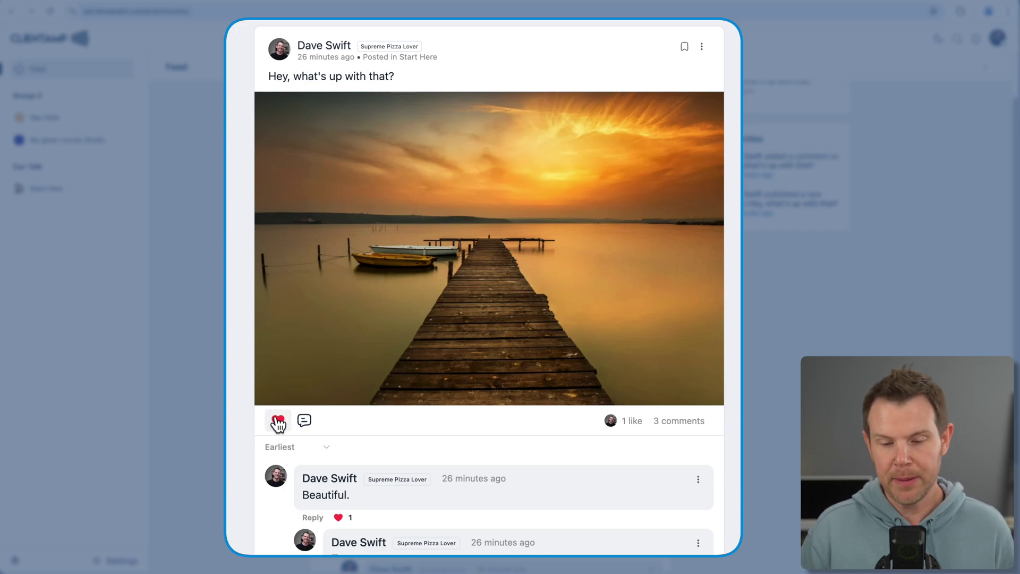
{"action": "scroll", "coordinate": [275, 420], "scroll_direction": "down", "scroll_amount": 2}
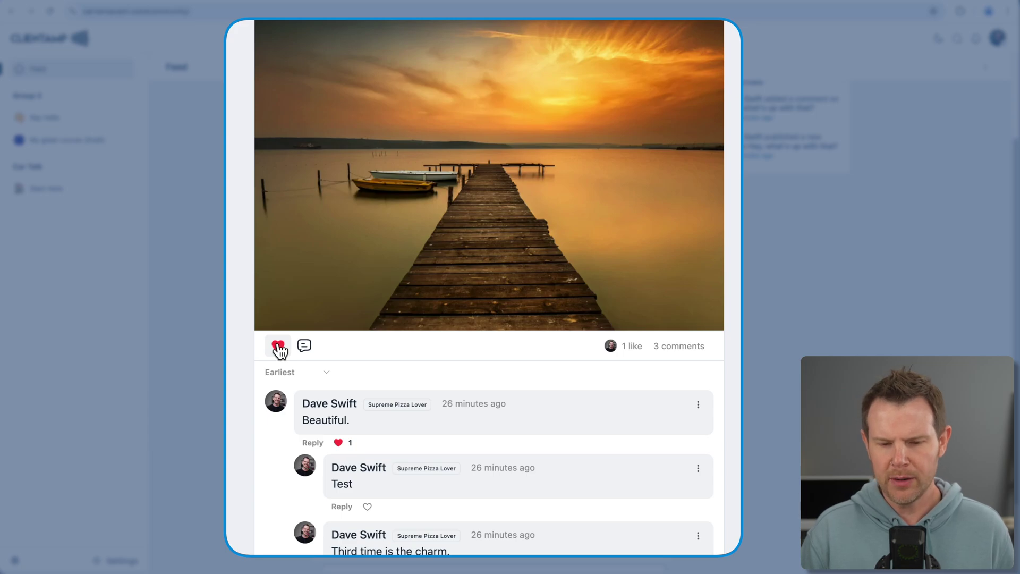
{"action": "scroll", "coordinate": [279, 351], "scroll_direction": "down", "scroll_amount": 1}
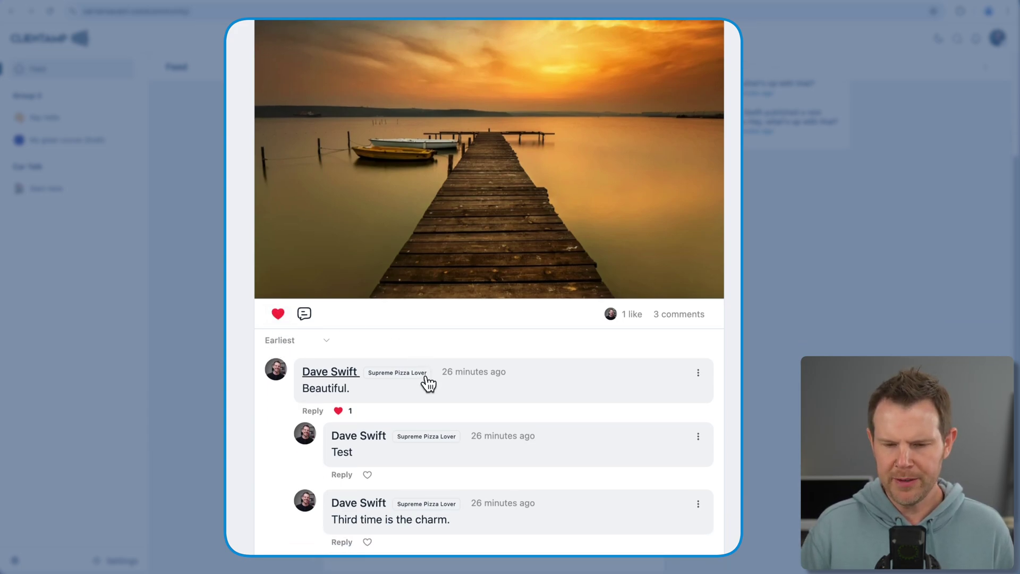
{"action": "scroll", "coordinate": [427, 382], "scroll_direction": "down", "scroll_amount": 3}
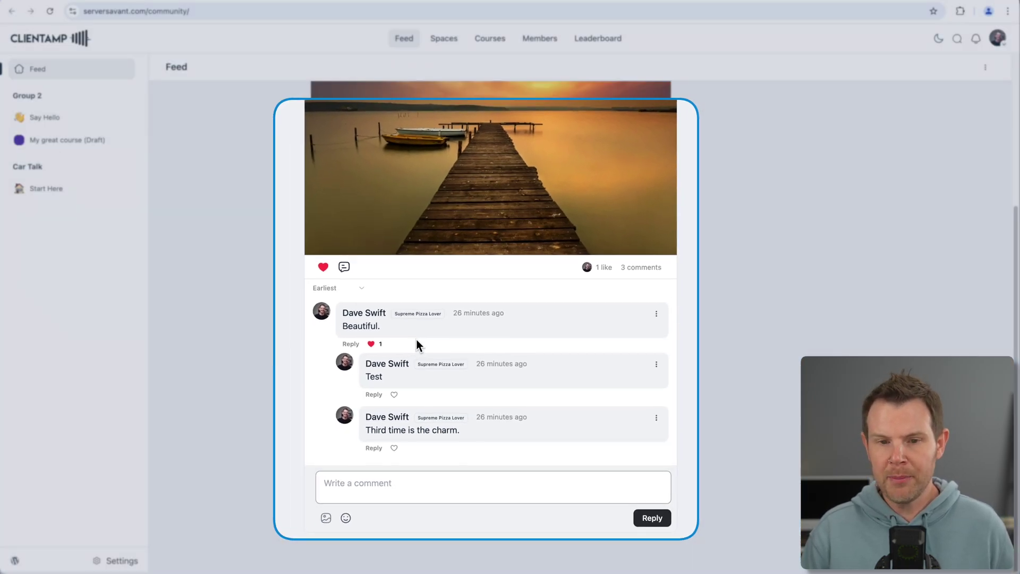
Draft a new feed post titled "My Post" with the message "This is my message."
{"action": "scroll", "coordinate": [420, 151], "scroll_direction": "up", "scroll_amount": 5}
{"action": "left_click", "coordinate": [397, 130]}
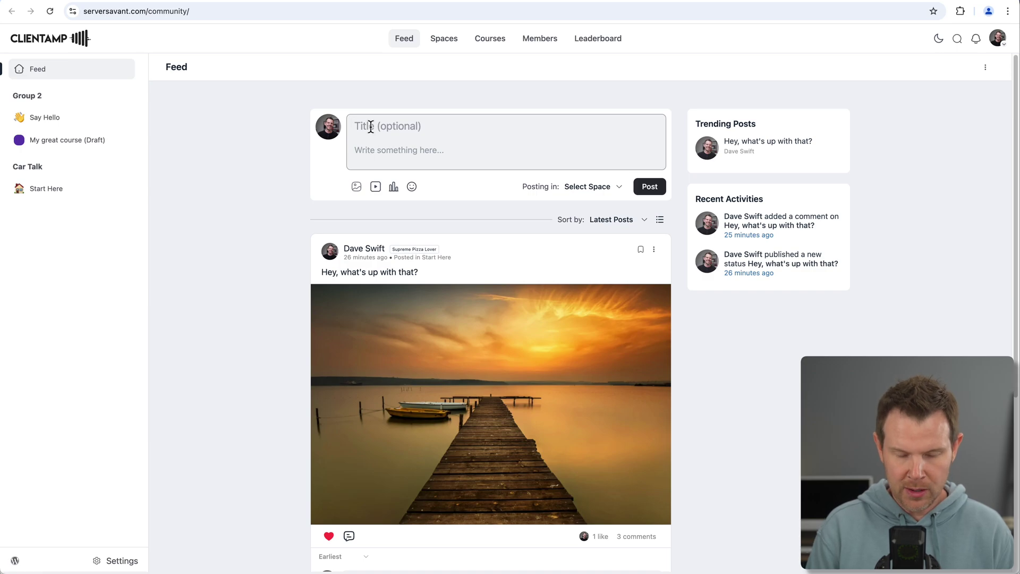
{"action": "type", "text": "My Post"}
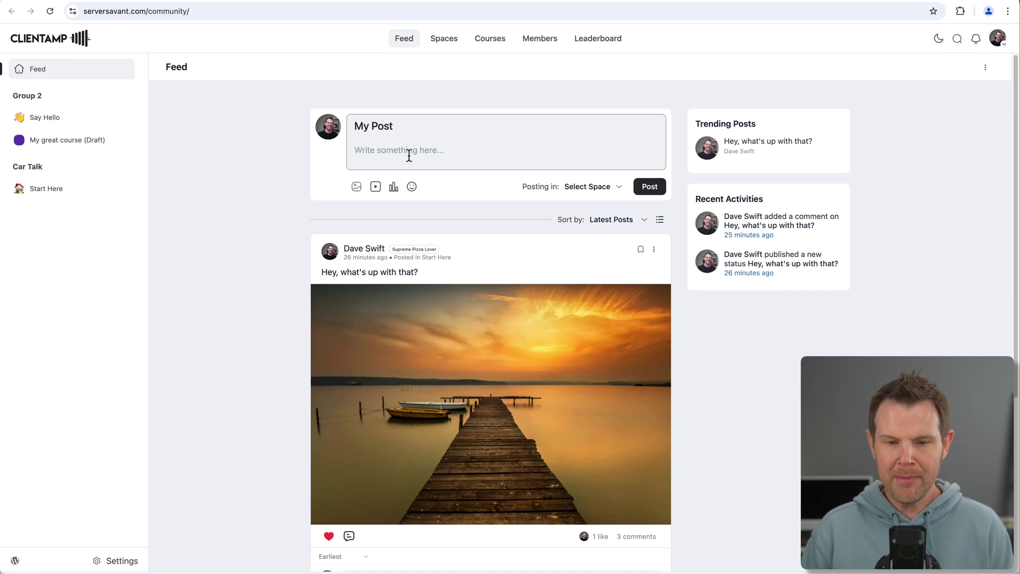
{"action": "left_click", "coordinate": [409, 155]}
{"action": "type", "text": "This is my message."}
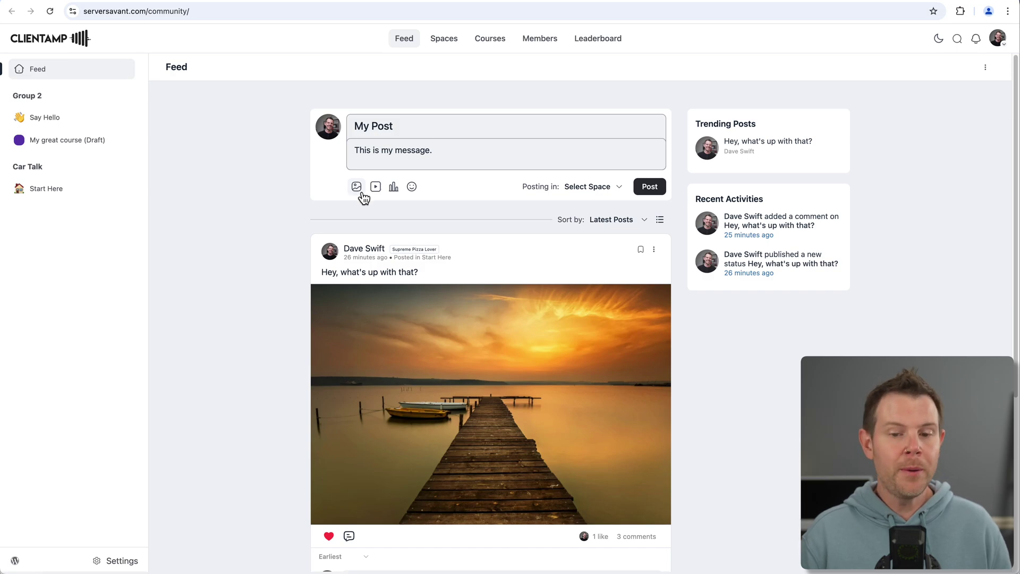
{"action": "left_click", "coordinate": [375, 190]}
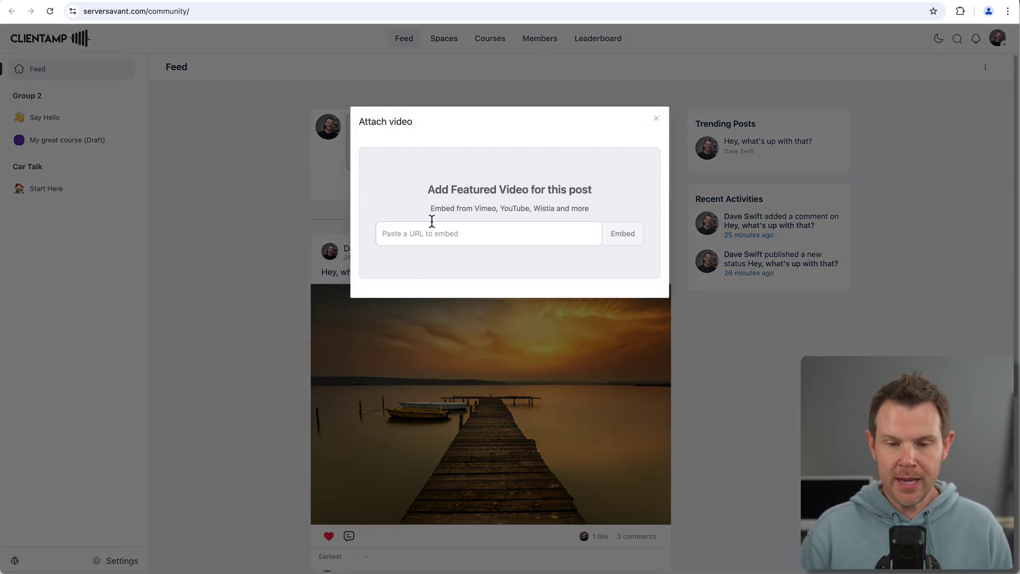
{"action": "left_click", "coordinate": [458, 230]}
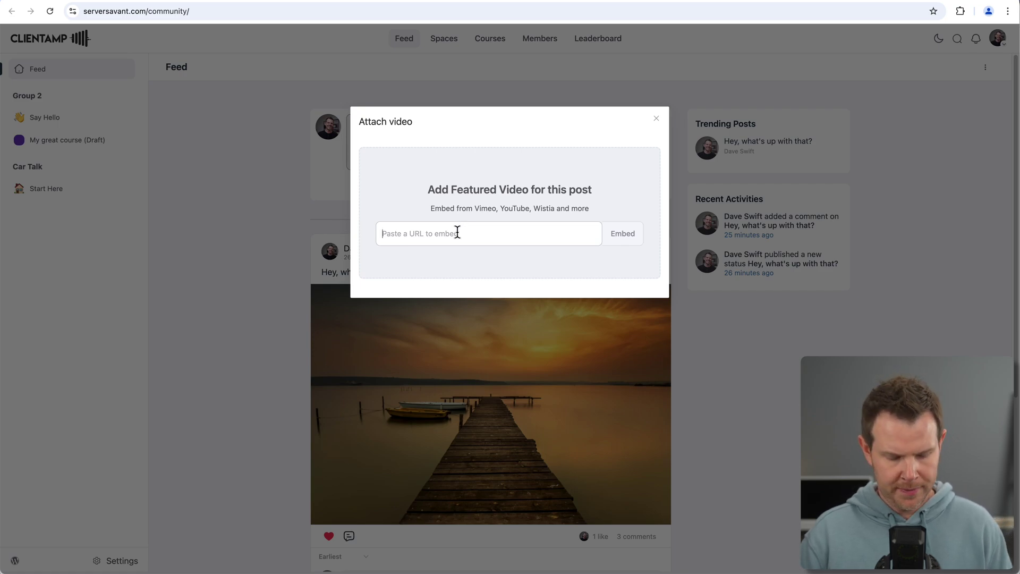
{"action": "type", "text": "https://www.youtube.com/watch?v=9bMK20kTQ_I"}
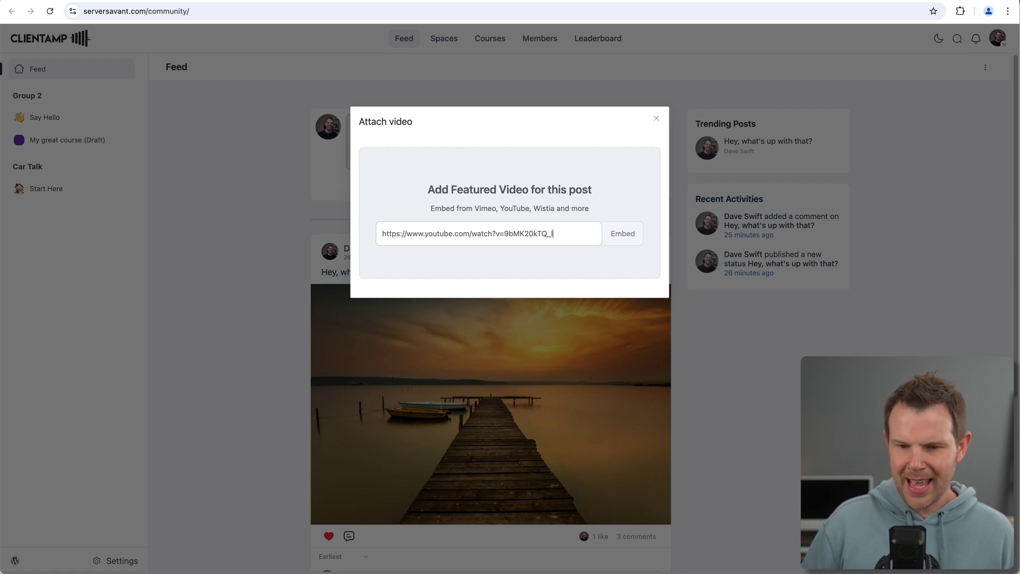
{"action": "left_click", "coordinate": [630, 237]}
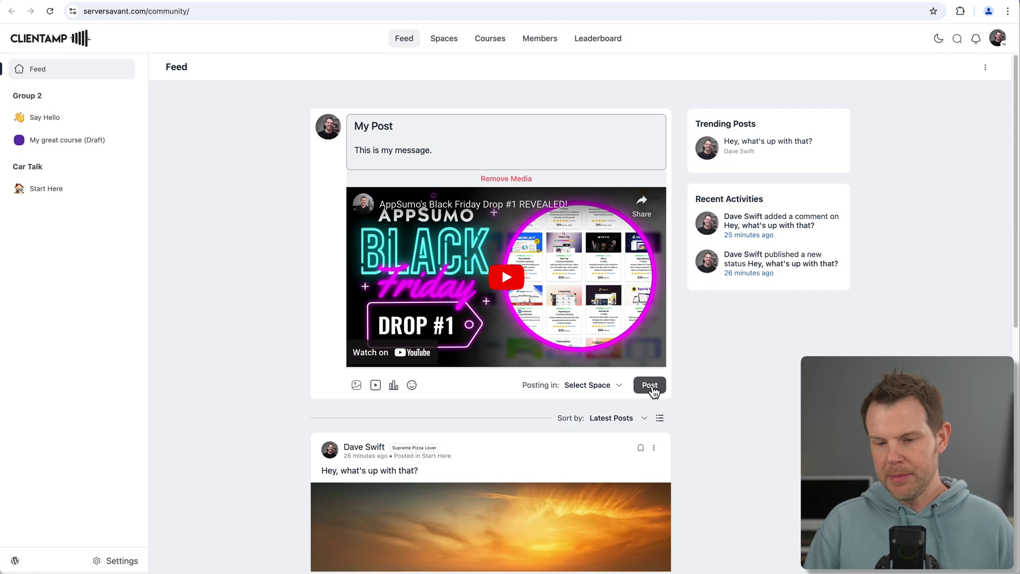
Remove the video from the draft post and embed the same YouTube URL again
{"action": "left_click", "coordinate": [499, 178]}
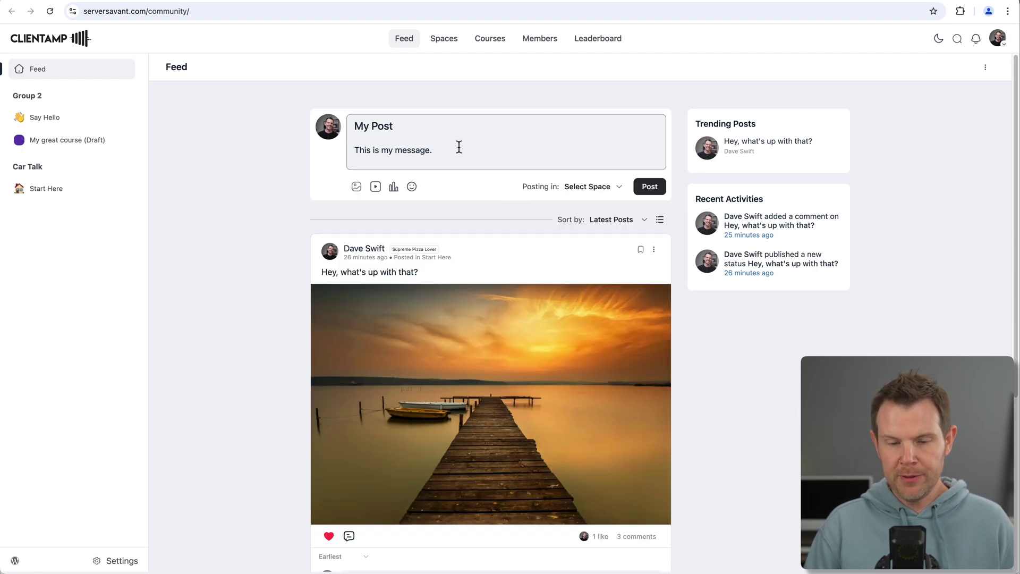
{"action": "left_click", "coordinate": [375, 189]}
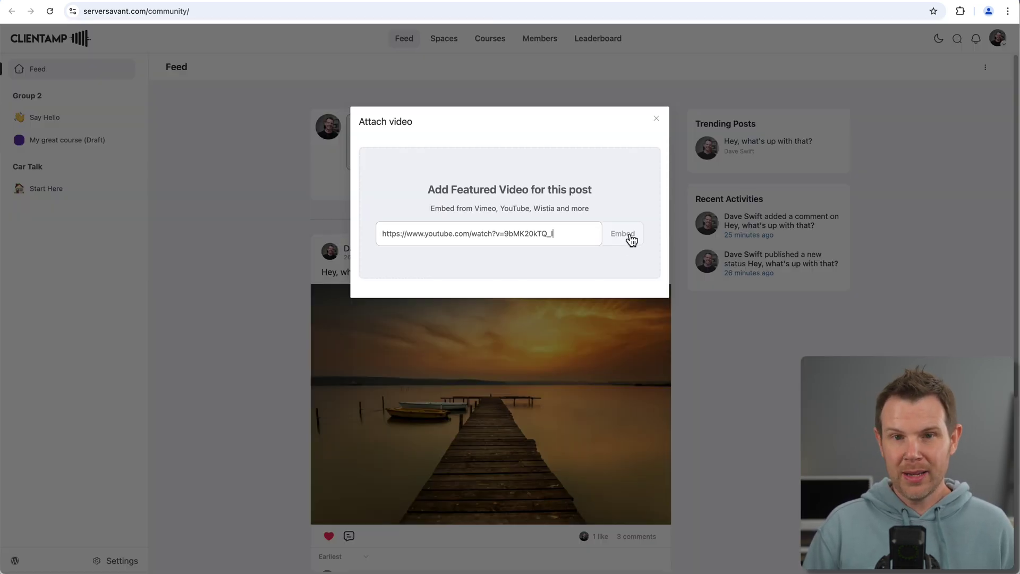
{"action": "left_click", "coordinate": [625, 239]}
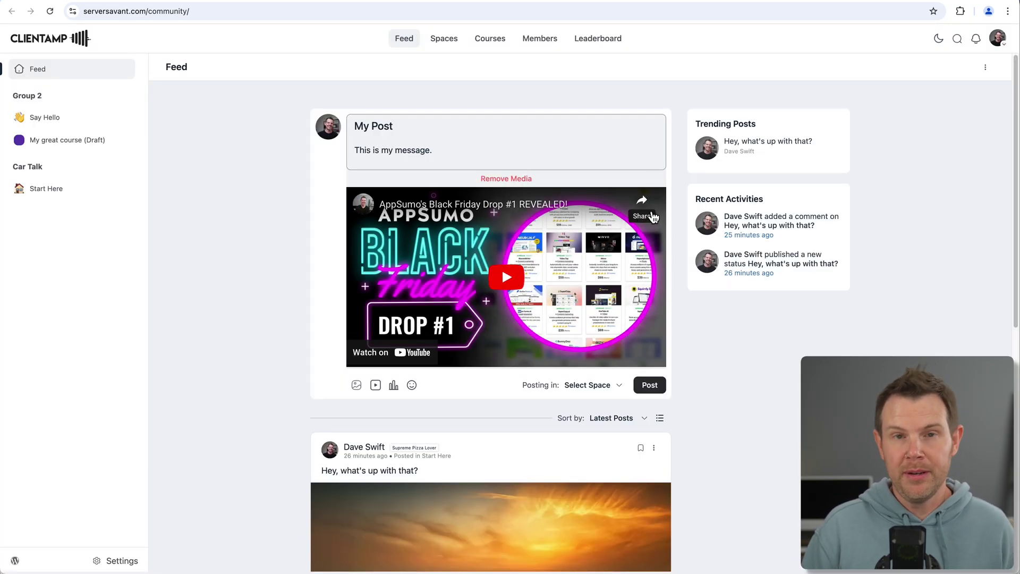
Choose the Say Hello space for the draft and publish the post
{"action": "left_click", "coordinate": [655, 386]}
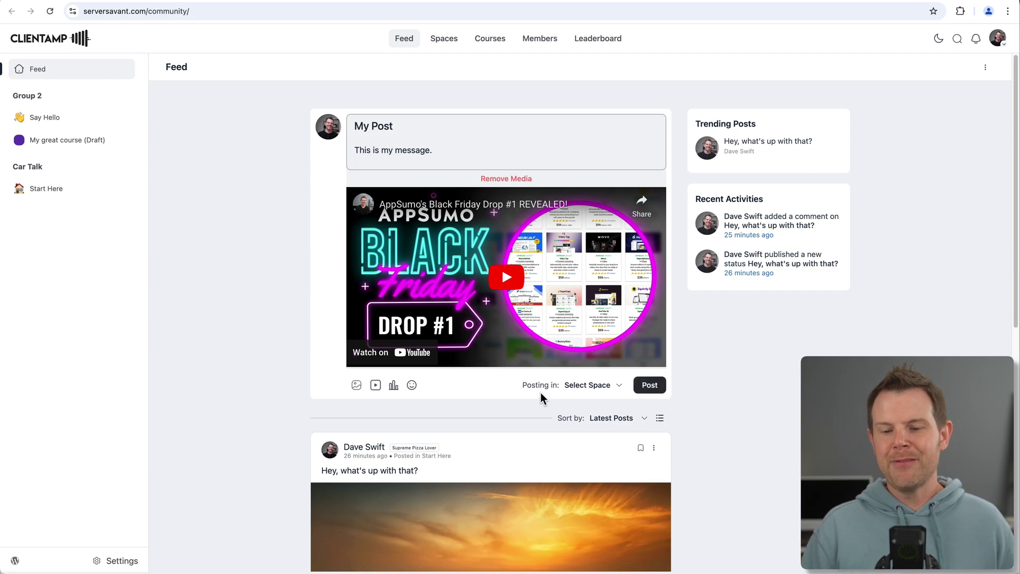
{"action": "left_click", "coordinate": [588, 392]}
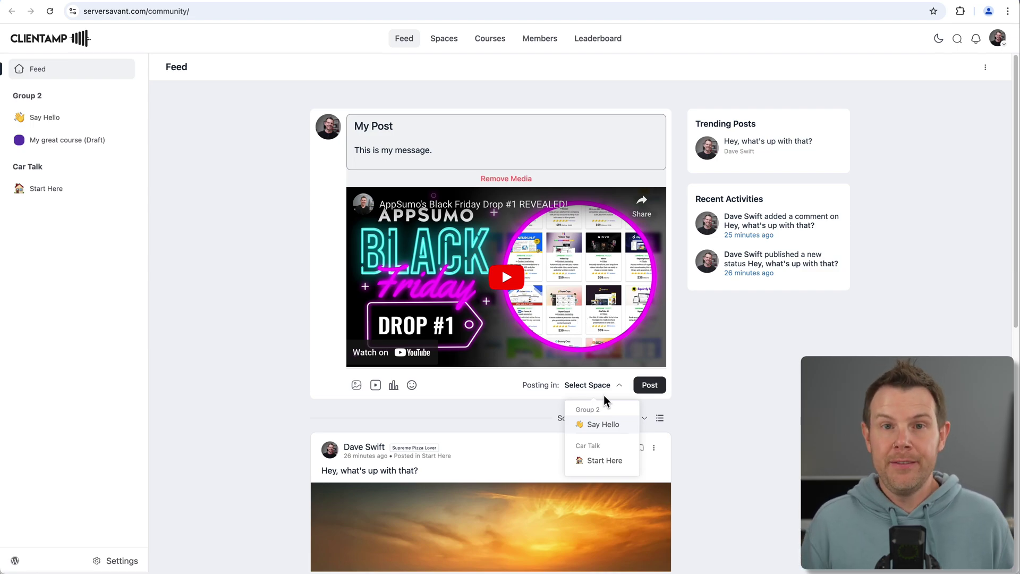
{"action": "left_click", "coordinate": [603, 425]}
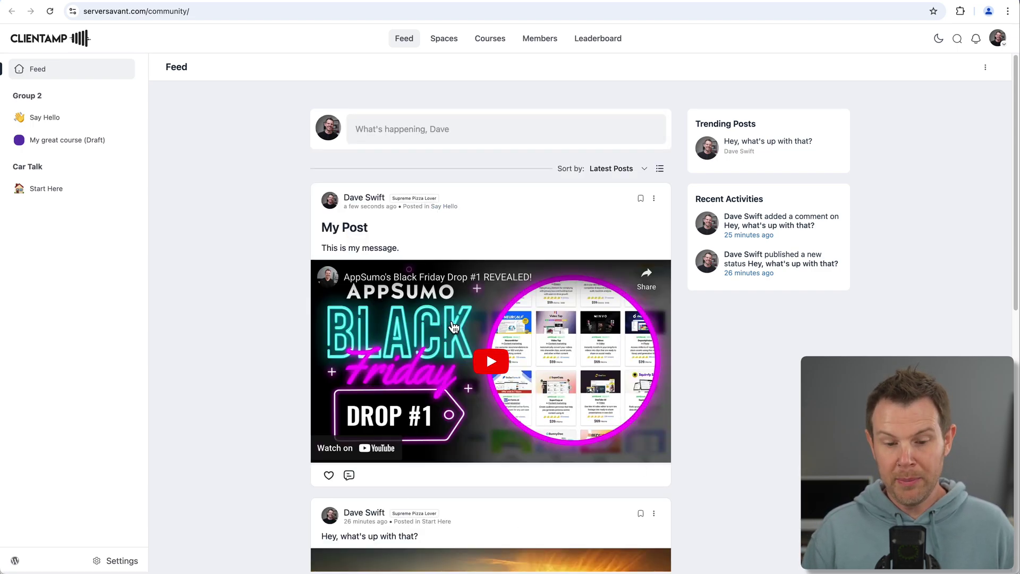
Start another post, view and cancel its poll options, and look through the emoji picker
{"action": "left_click", "coordinate": [420, 129]}
{"action": "left_click", "coordinate": [393, 187]}
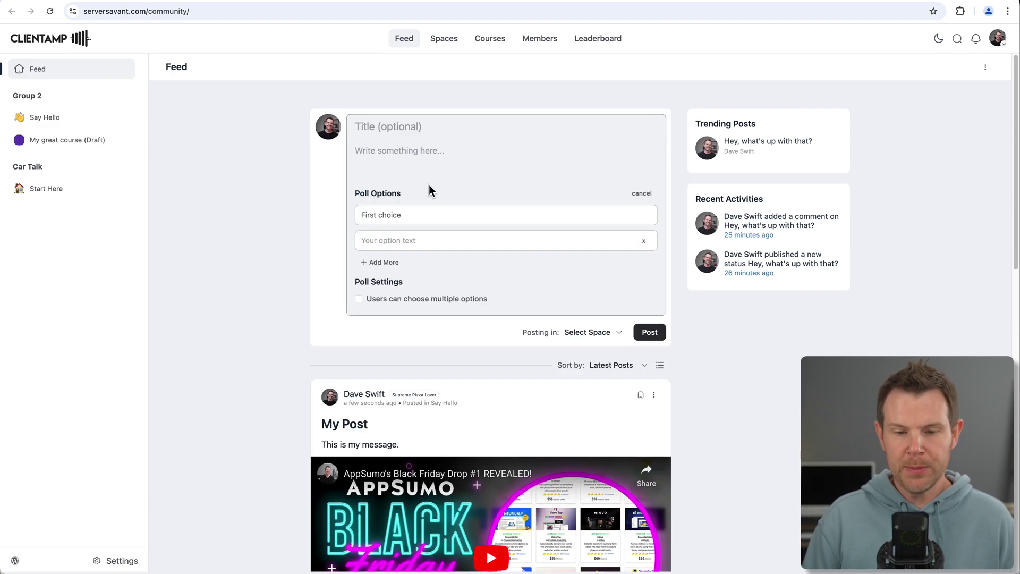
{"action": "left_click", "coordinate": [642, 192]}
{"action": "left_click", "coordinate": [412, 187]}
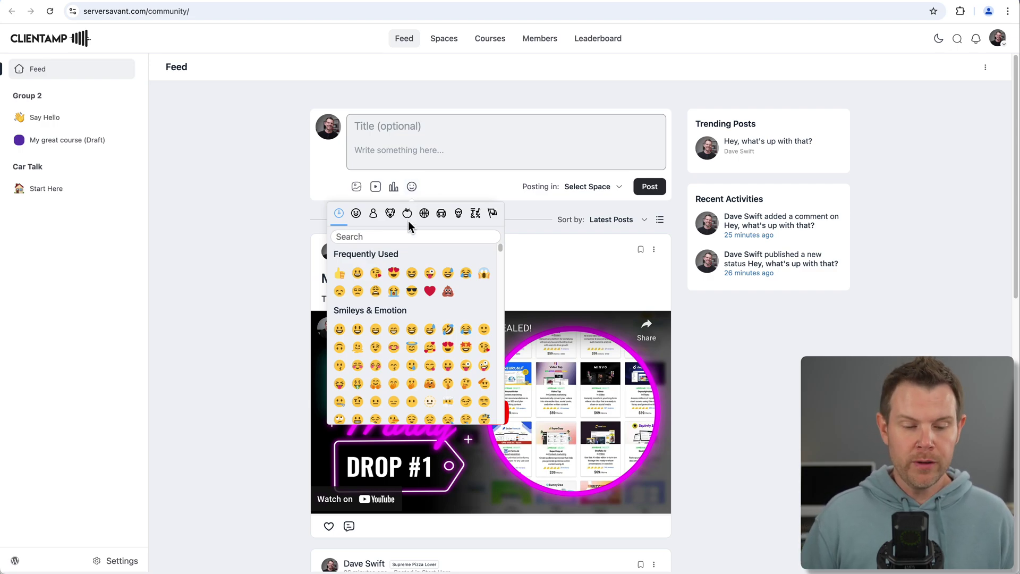
Open the Features & Addons page in the portal settings
{"action": "left_click", "coordinate": [113, 563]}
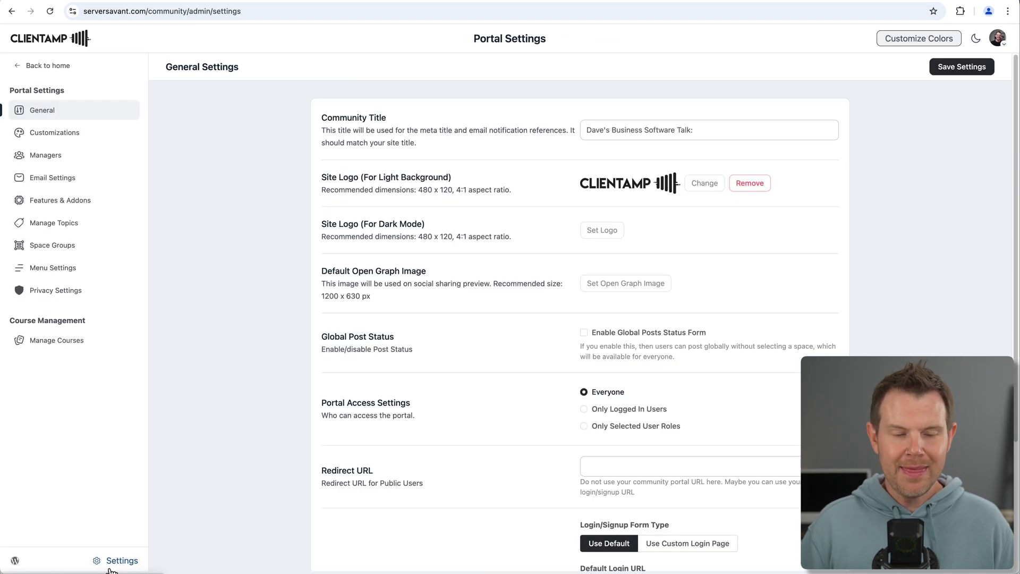
{"action": "left_click", "coordinate": [40, 206]}
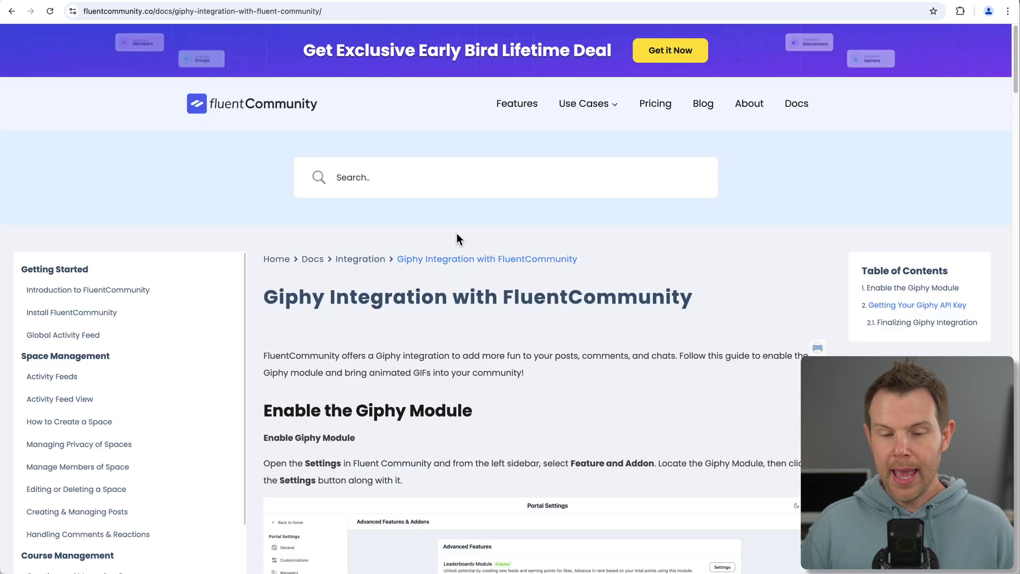
Read the Giphy integration guide on enabling the module and generating a Giphy API key
{"action": "scroll", "coordinate": [502, 243], "scroll_direction": "down", "scroll_amount": 5}
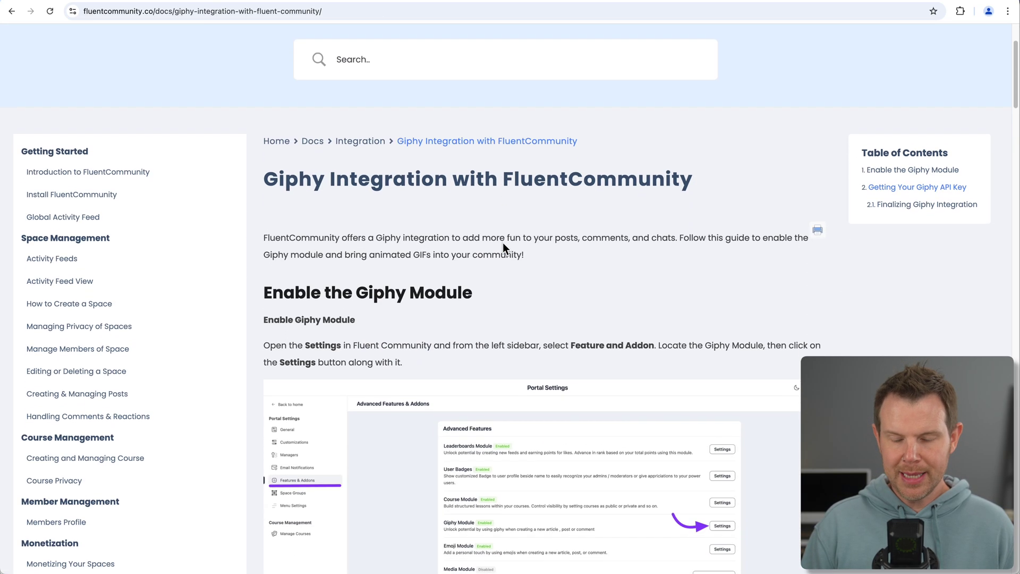
{"action": "scroll", "coordinate": [503, 243], "scroll_direction": "down", "scroll_amount": 6}
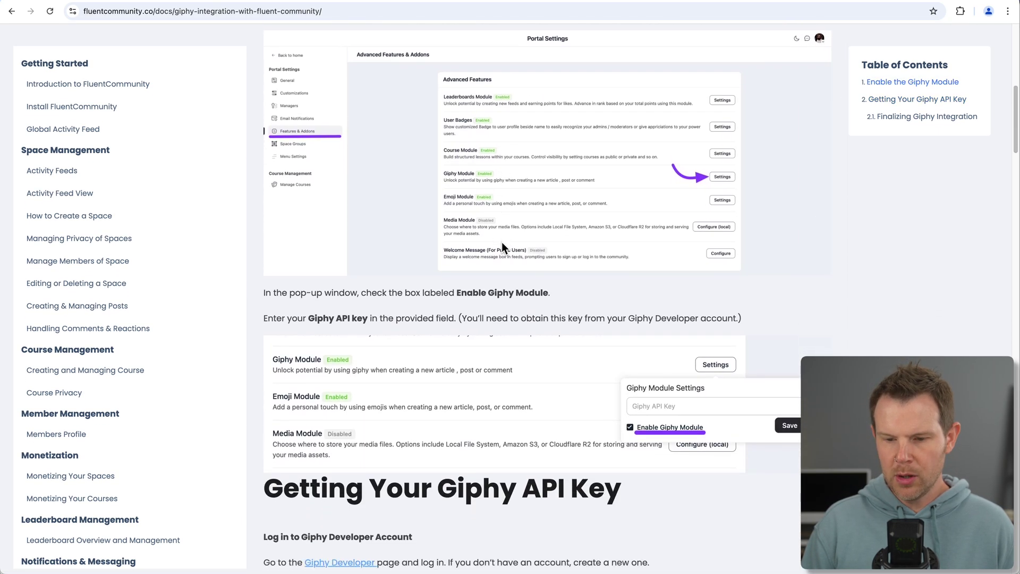
{"action": "scroll", "coordinate": [501, 242], "scroll_direction": "down", "scroll_amount": 5}
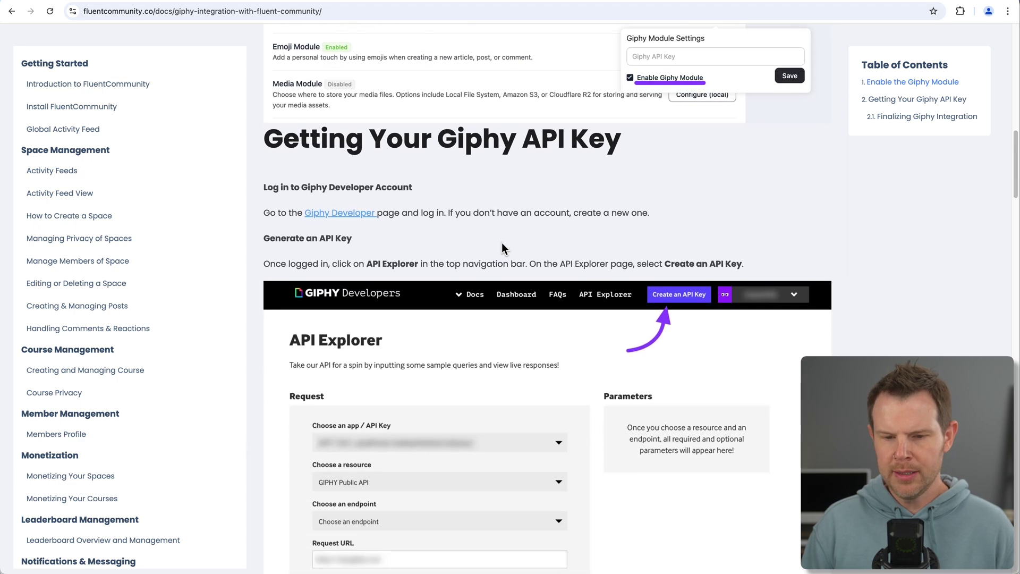
{"action": "scroll", "coordinate": [502, 241], "scroll_direction": "down", "scroll_amount": 1}
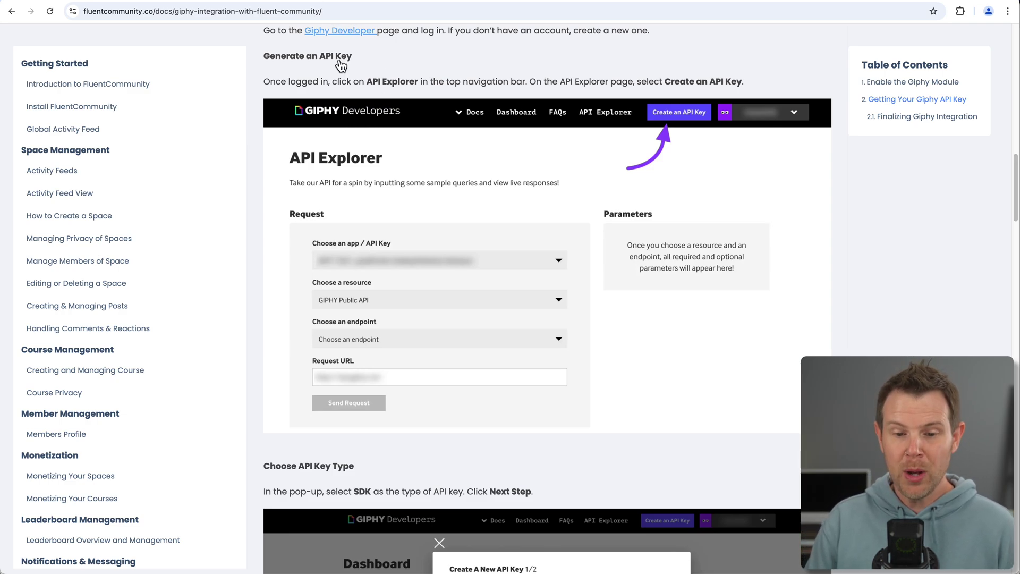
{"action": "scroll", "coordinate": [423, 225], "scroll_direction": "down", "scroll_amount": 1}
{"action": "scroll", "coordinate": [423, 225], "scroll_direction": "down", "scroll_amount": 15}
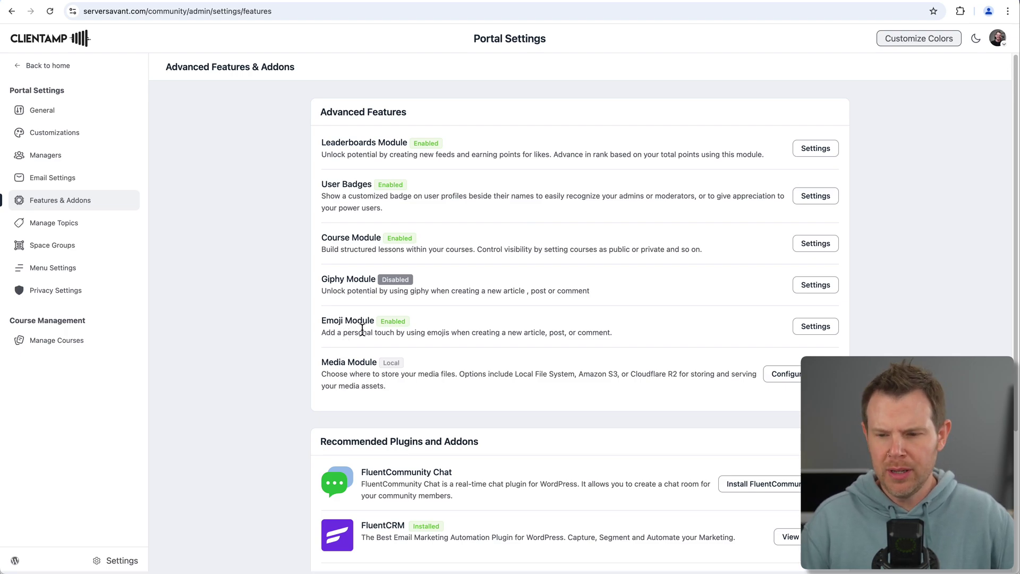
Turn off Enable Emoji in the Emoji Module settings, save the change, and reopen those settings
{"action": "left_click", "coordinate": [815, 326]}
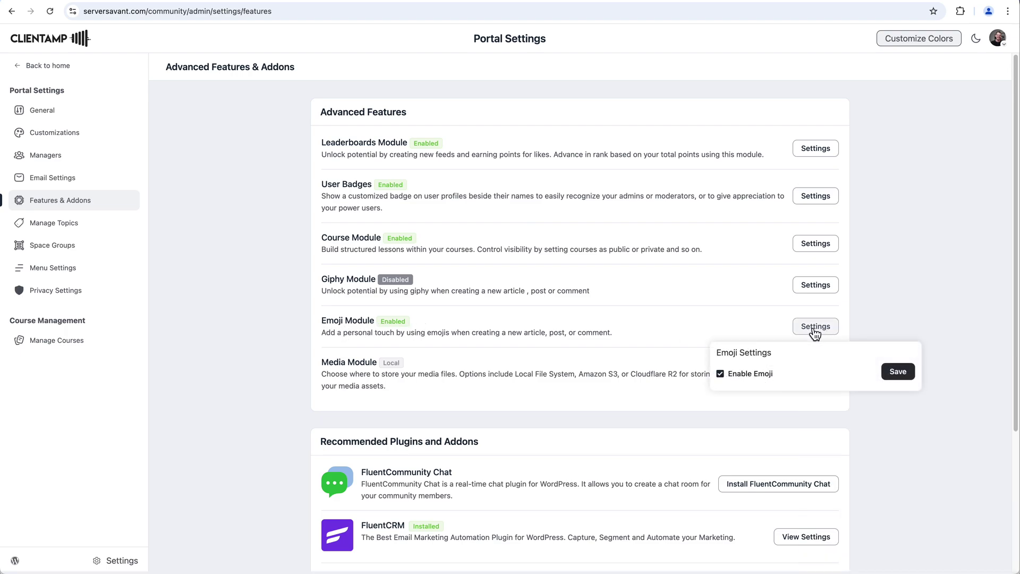
{"action": "left_click", "coordinate": [723, 376]}
{"action": "left_click", "coordinate": [898, 372]}
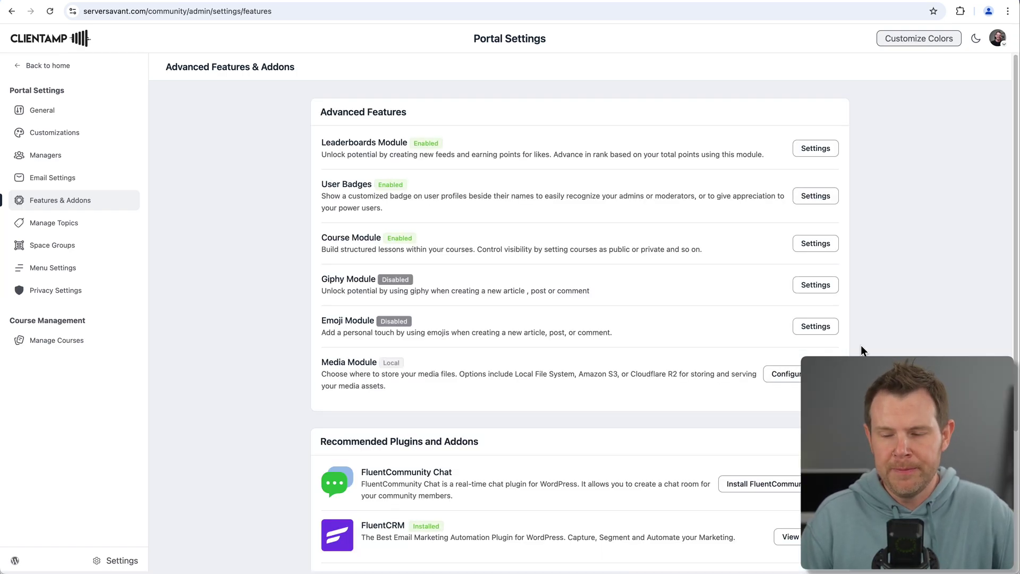
{"action": "left_click", "coordinate": [822, 328]}
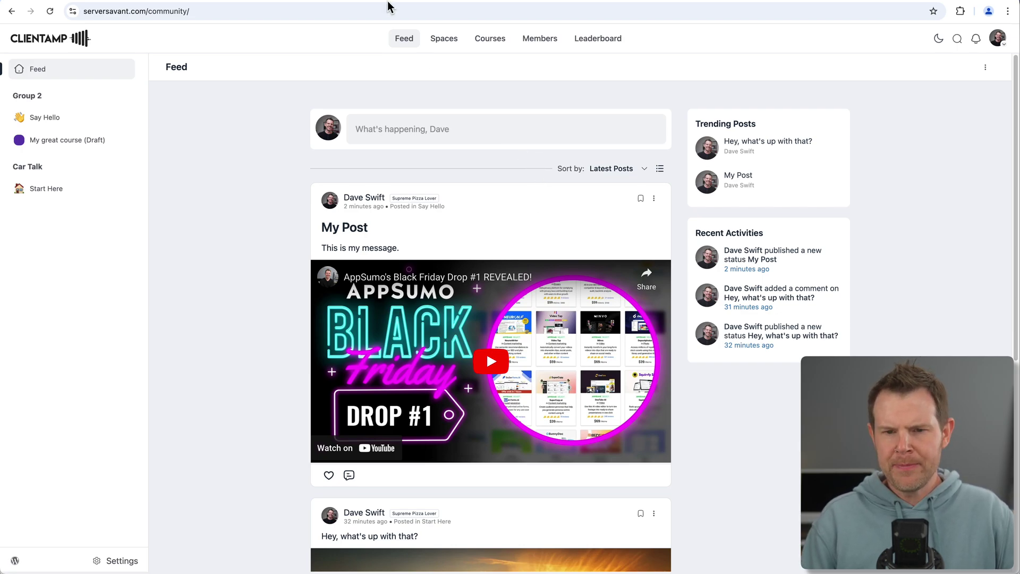
Open the Space Groups page from the Spaces directory and again from the portal settings
{"action": "left_click", "coordinate": [447, 42]}
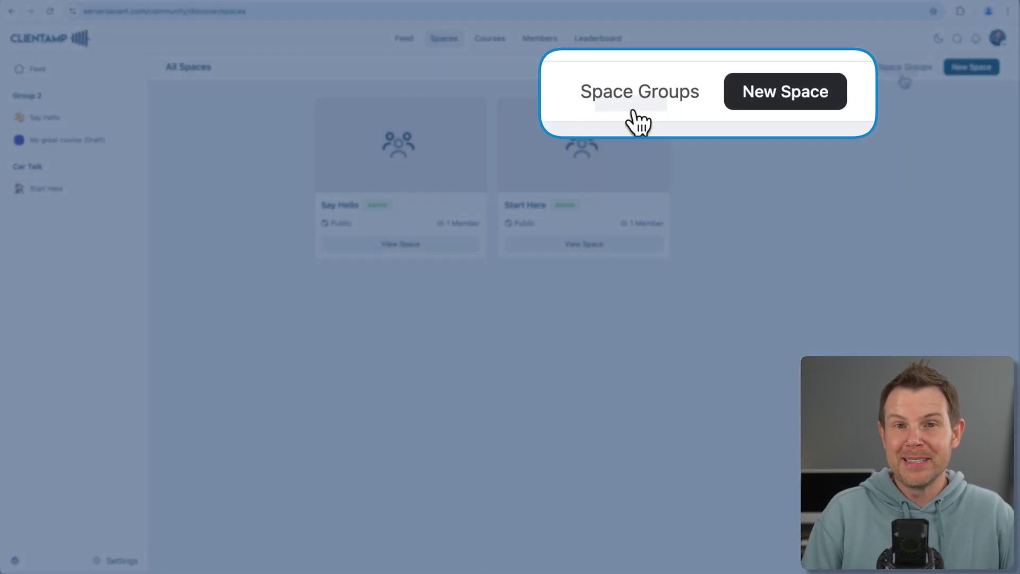
{"action": "left_click", "coordinate": [907, 69]}
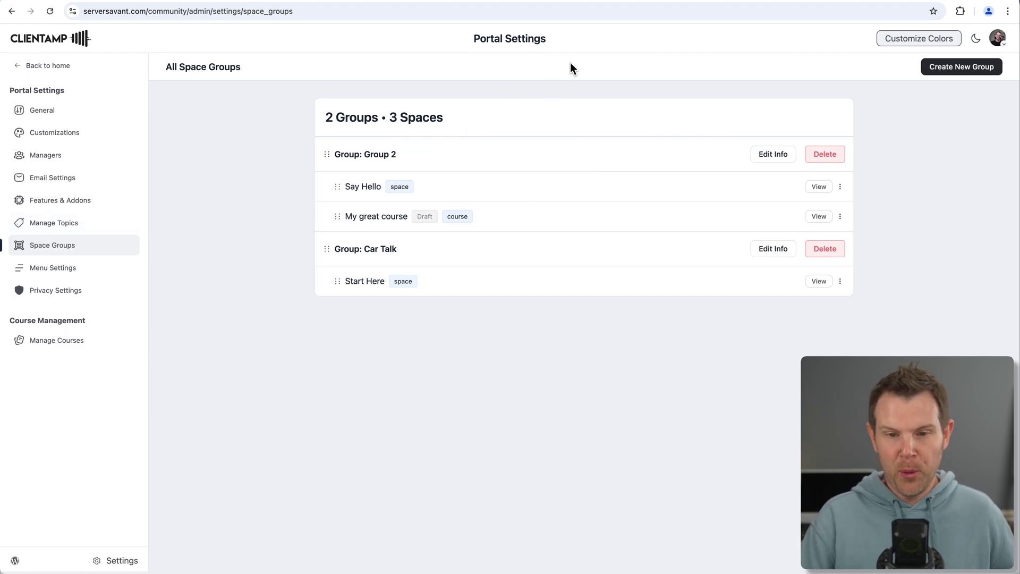
{"action": "left_click", "coordinate": [117, 562]}
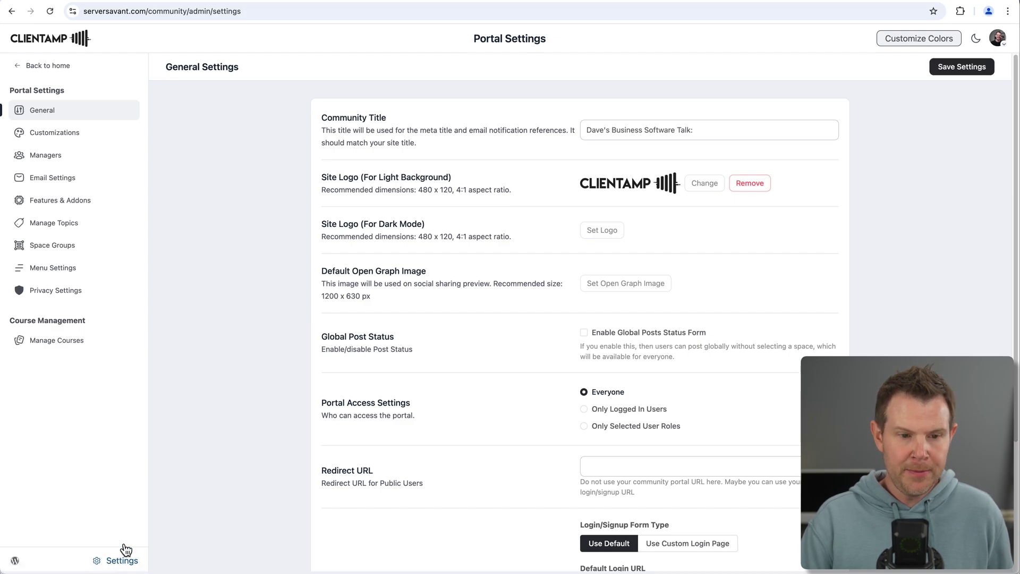
{"action": "left_click", "coordinate": [51, 246]}
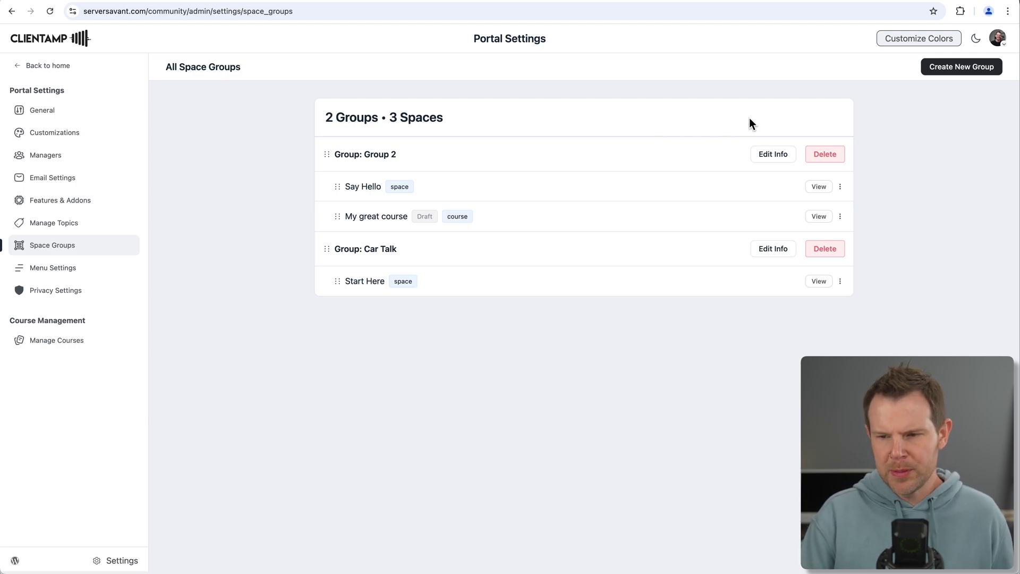
Create a new space group titled Courses with the slug courses
{"action": "left_click", "coordinate": [961, 70]}
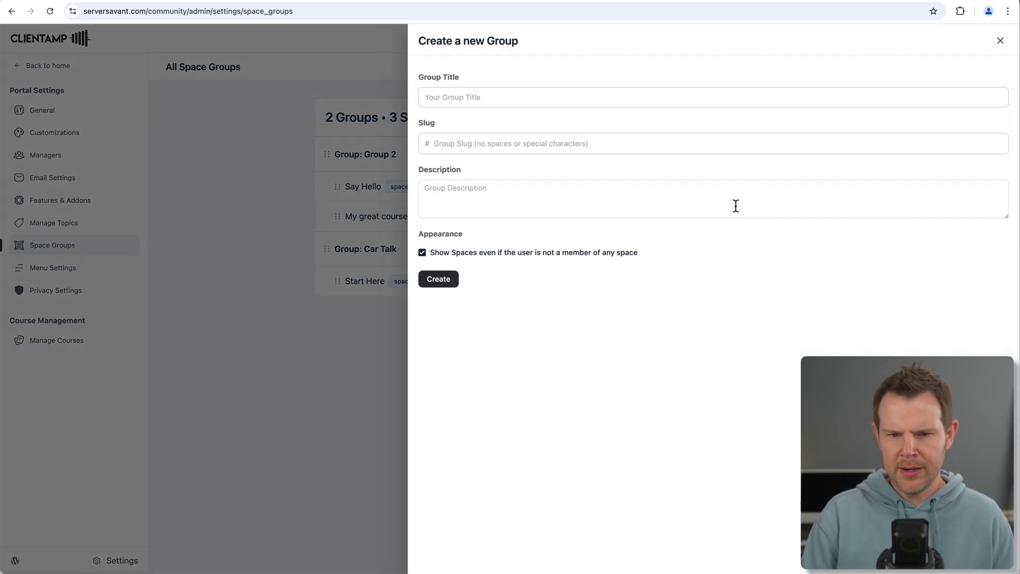
{"action": "left_click", "coordinate": [487, 100]}
{"action": "type", "text": "Courses"}
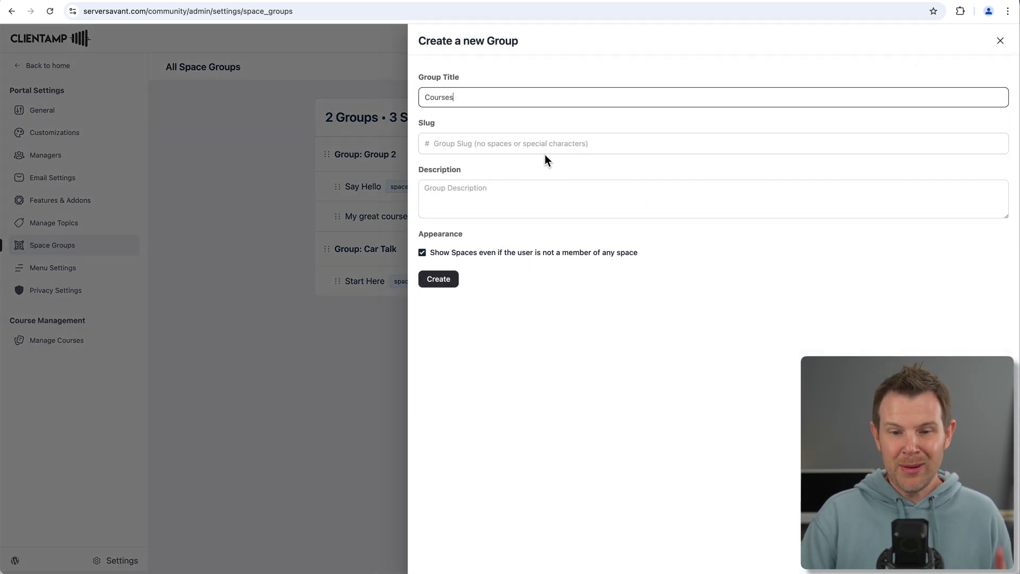
{"action": "left_click", "coordinate": [546, 146]}
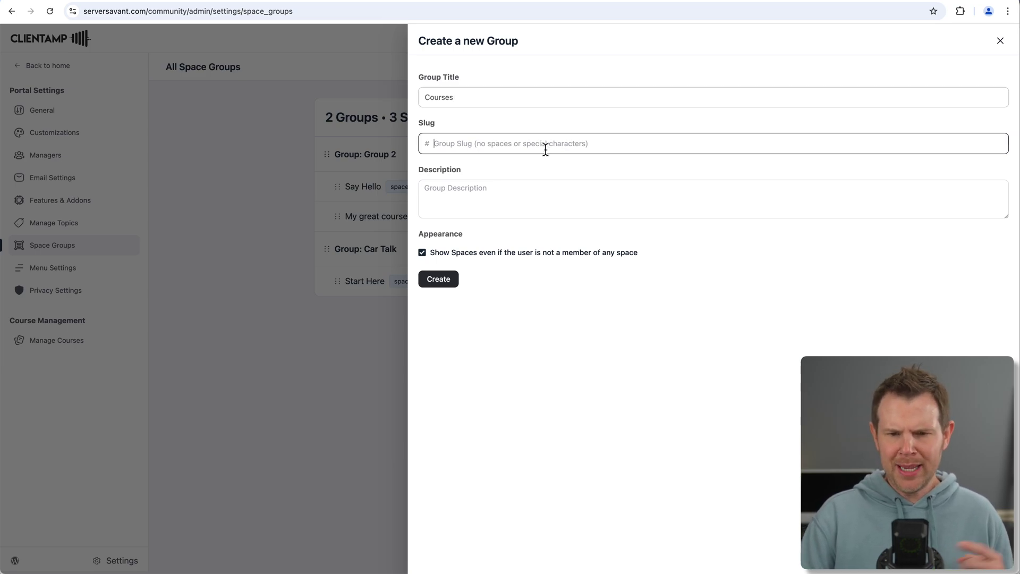
{"action": "left_click", "coordinate": [502, 97]}
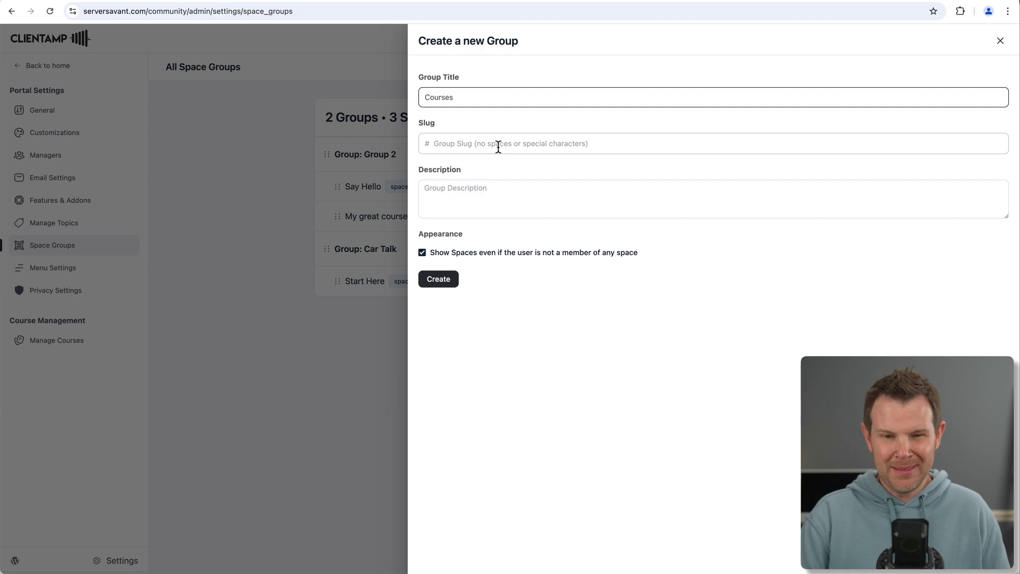
{"action": "left_click", "coordinate": [465, 146]}
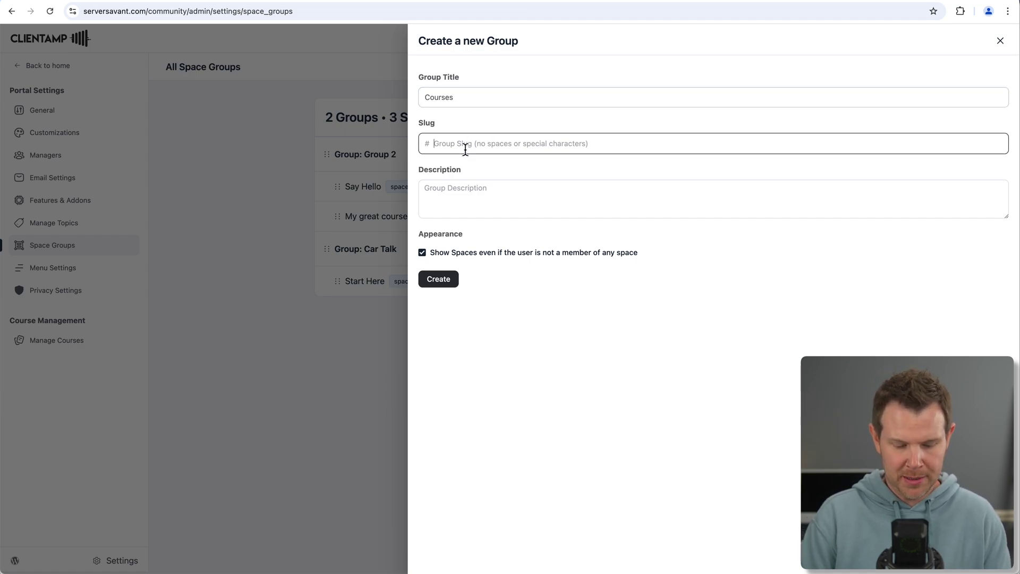
{"action": "type", "text": "courses"}
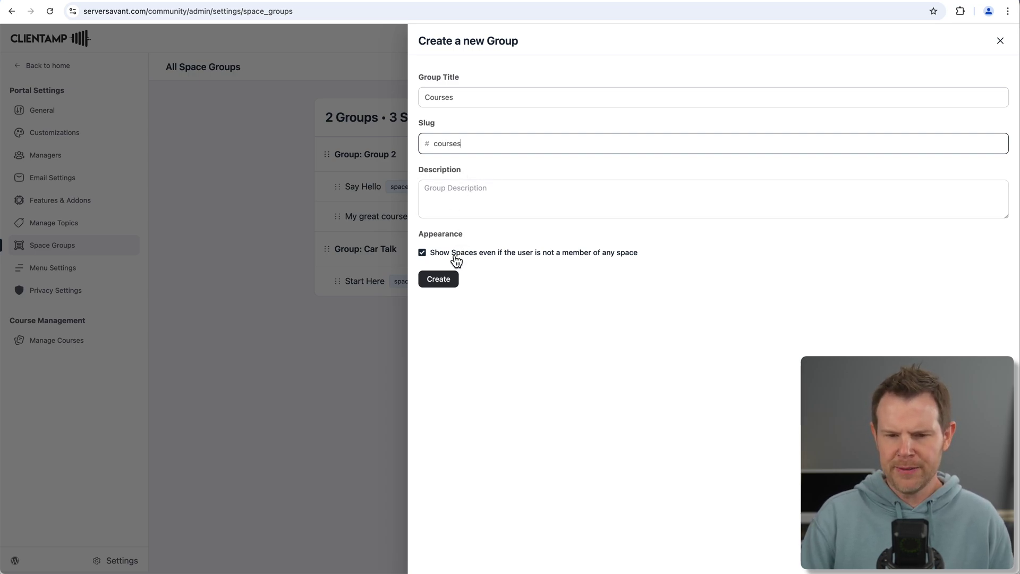
{"action": "left_click", "coordinate": [438, 279]}
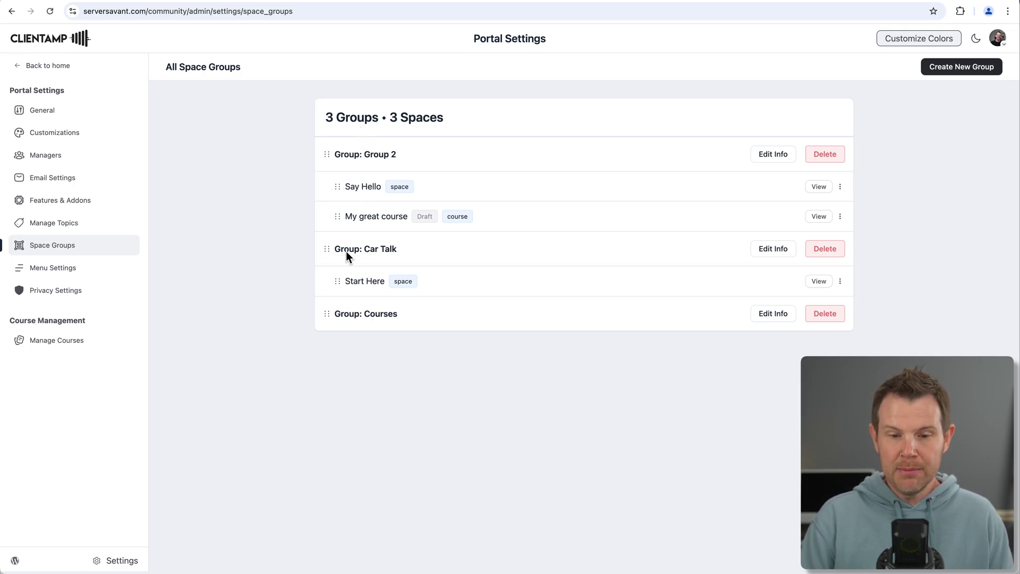
Reorder the space groups to Courses, Group 2, Car Talk, and place Say Hello below My great course
{"action": "left_click_drag", "start_coordinate": [326, 249], "coordinate": [326, 155]}
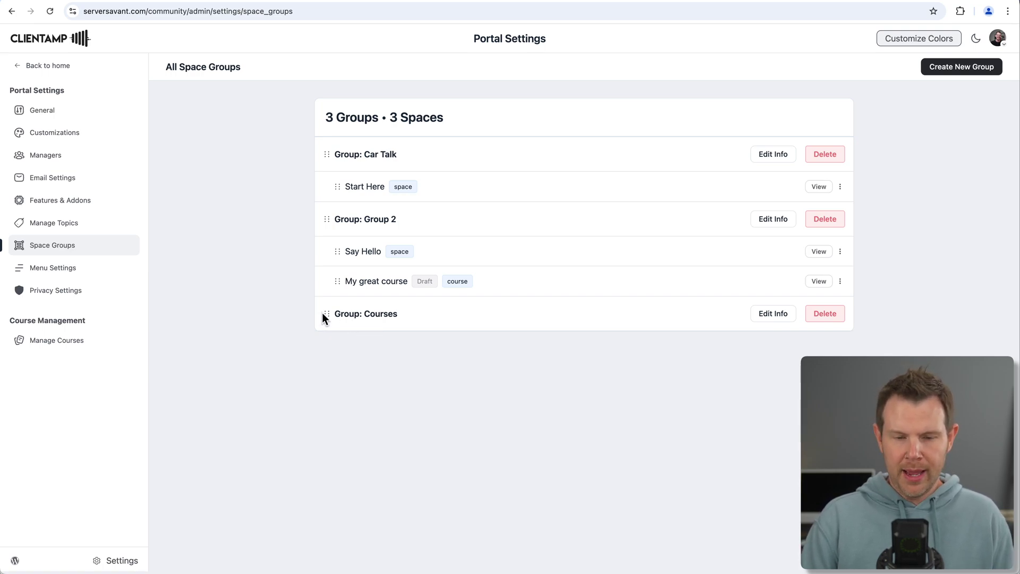
{"action": "left_click_drag", "start_coordinate": [325, 313], "coordinate": [327, 159]}
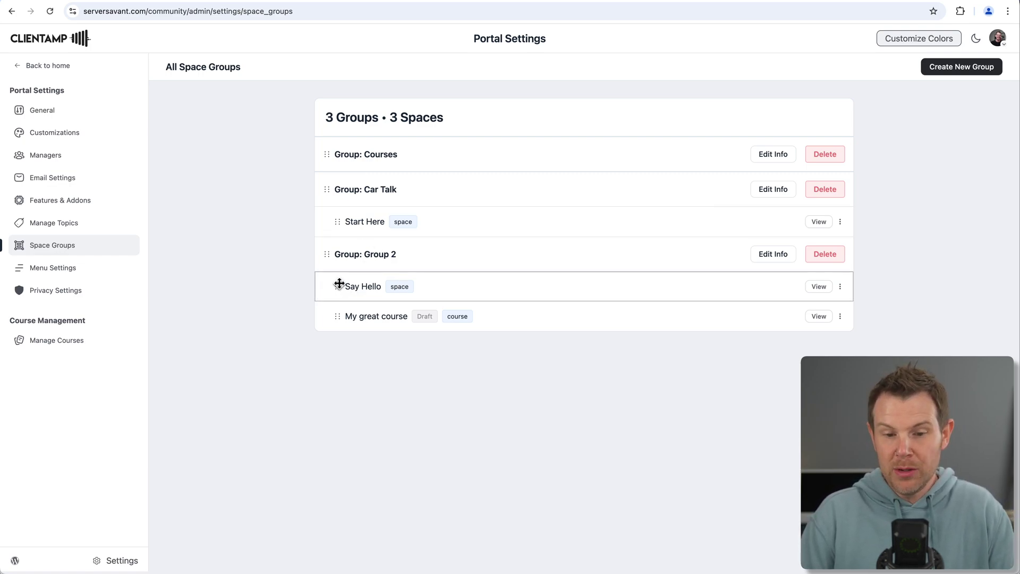
{"action": "left_click_drag", "start_coordinate": [337, 286], "coordinate": [374, 257]}
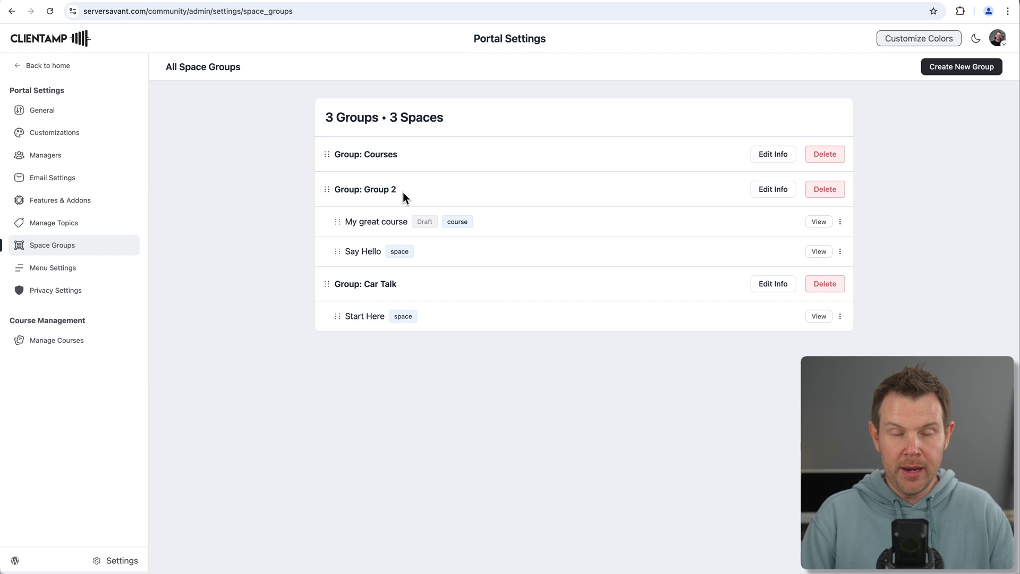
View the target groups offered for the Say Hello space, and move My great course into the Courses group
{"action": "left_click", "coordinate": [840, 252]}
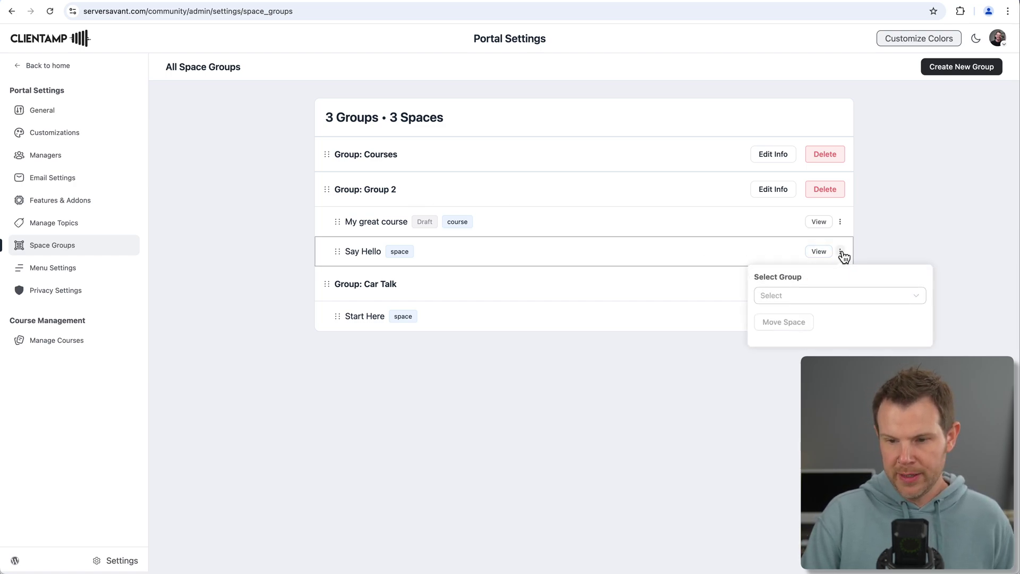
{"action": "left_click", "coordinate": [814, 296]}
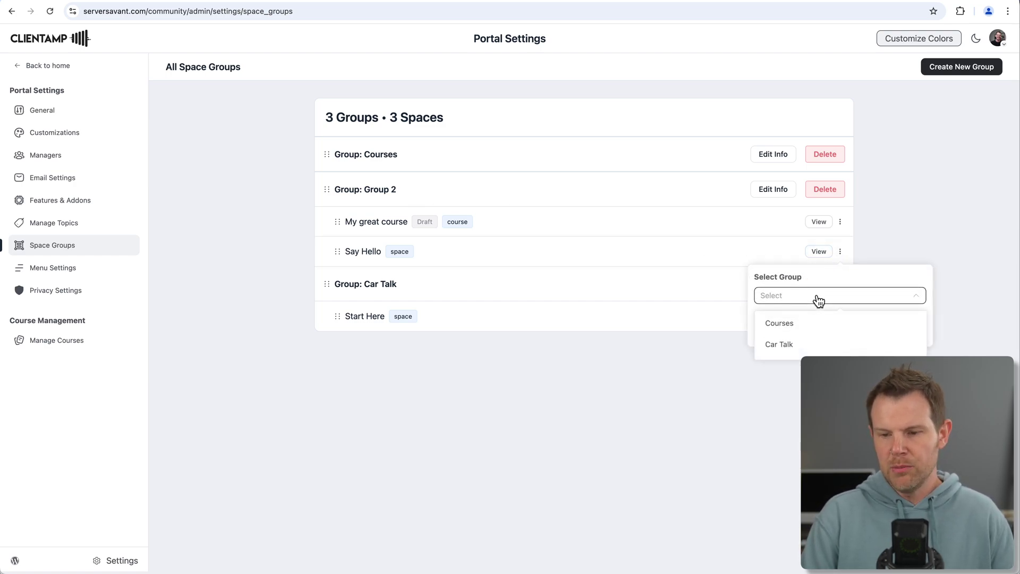
{"action": "left_click", "coordinate": [813, 344]}
{"action": "left_click", "coordinate": [790, 323]}
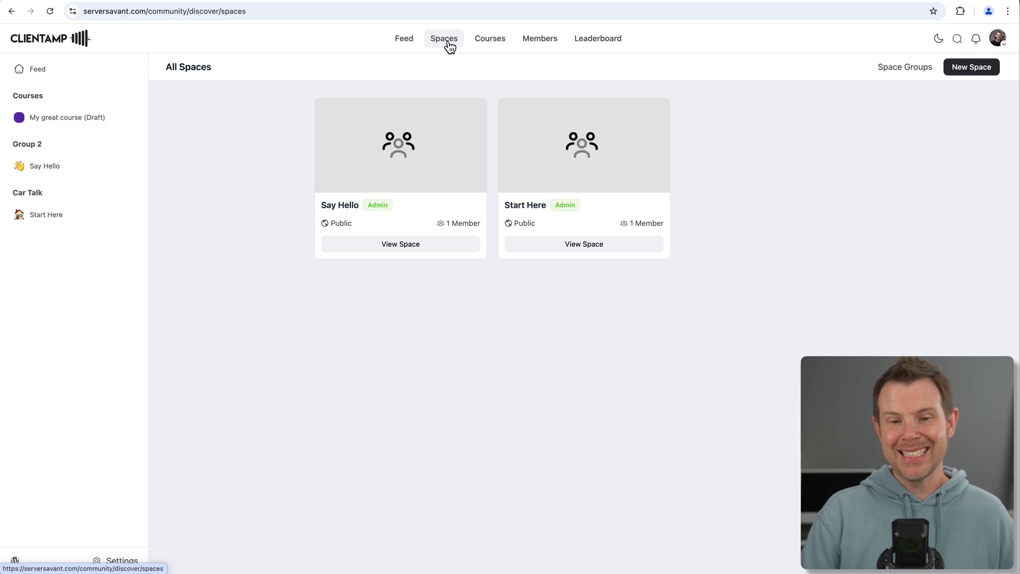
Open Lesson 1 of My great course from the portal's course list and review its video and lesson text
{"action": "left_click", "coordinate": [498, 42]}
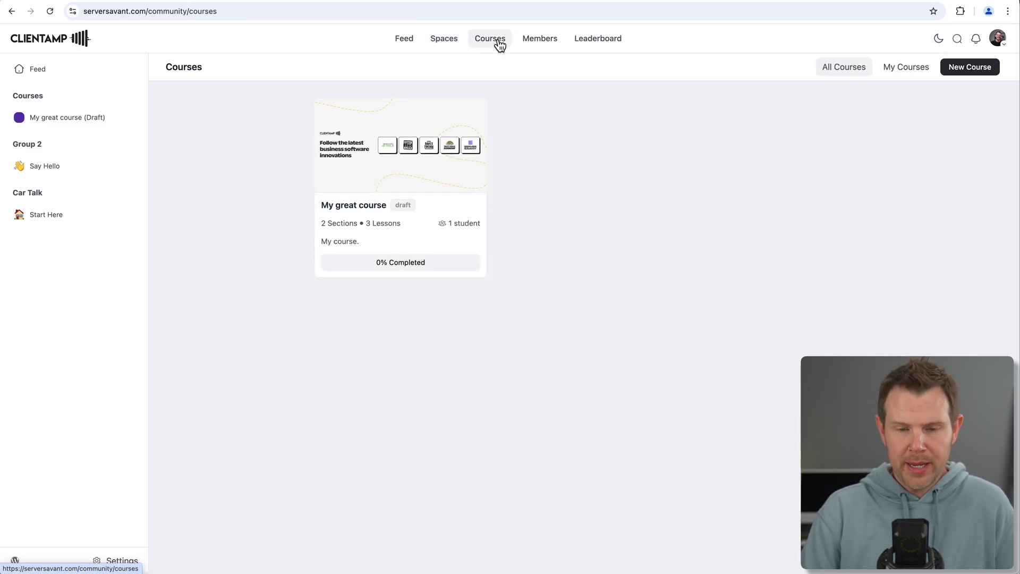
{"action": "left_click", "coordinate": [411, 170]}
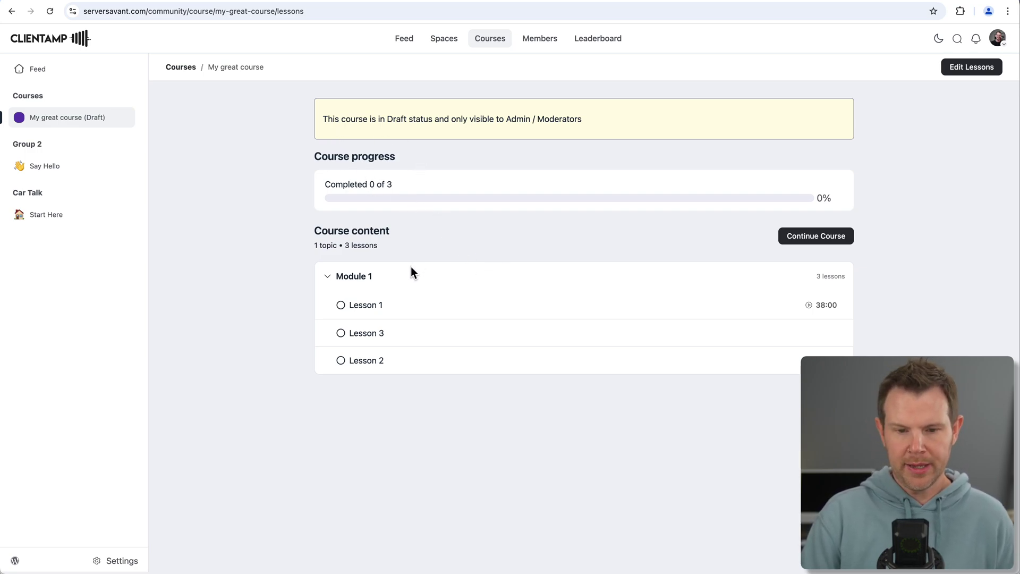
{"action": "left_click", "coordinate": [375, 306]}
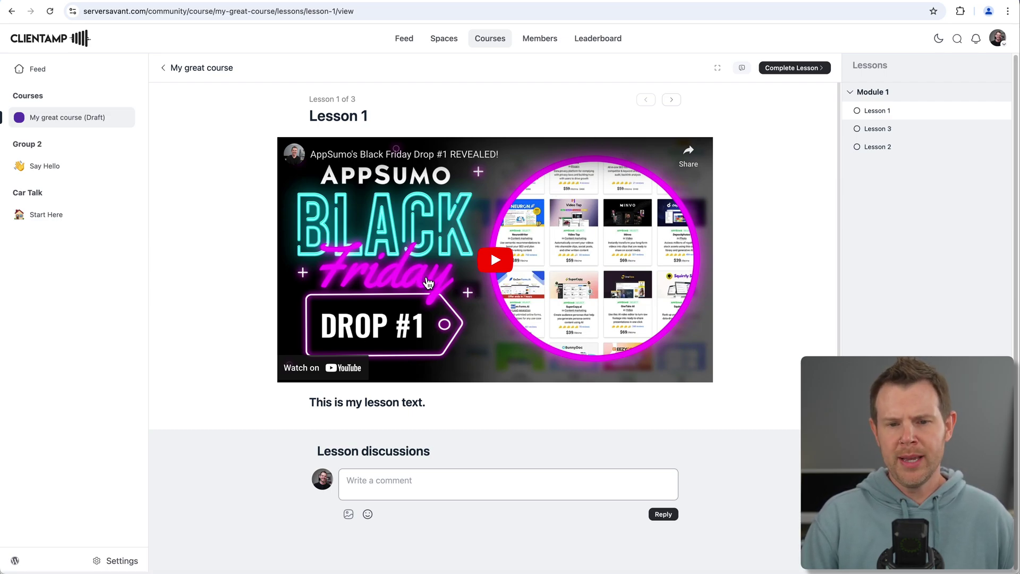
{"action": "scroll", "coordinate": [383, 345], "scroll_direction": "down", "scroll_amount": 1}
{"action": "left_click_drag", "start_coordinate": [308, 398], "coordinate": [420, 403]}
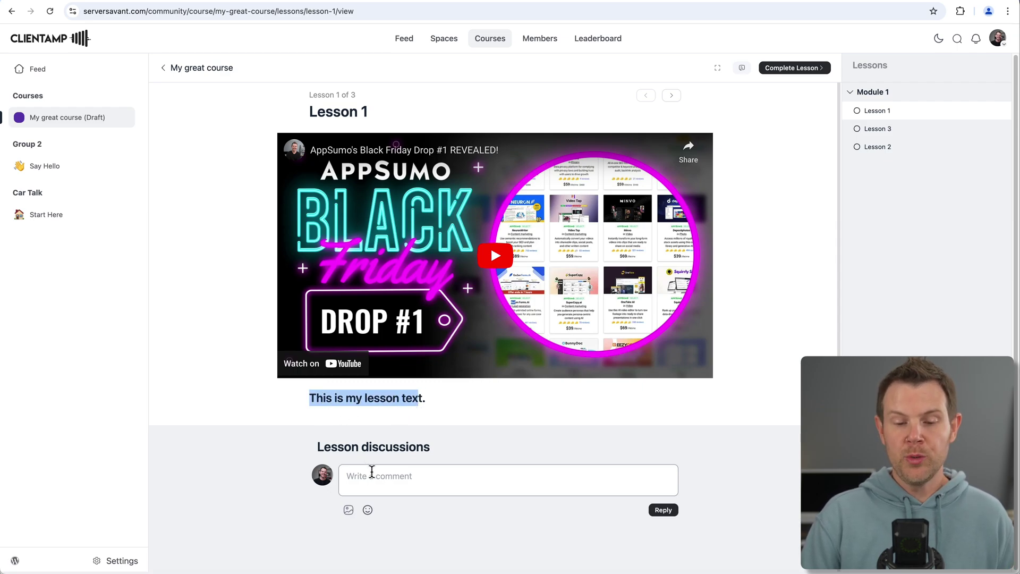
Post the comment "Cool lesson!" in the Lesson 1 discussion
{"action": "left_click", "coordinate": [393, 478]}
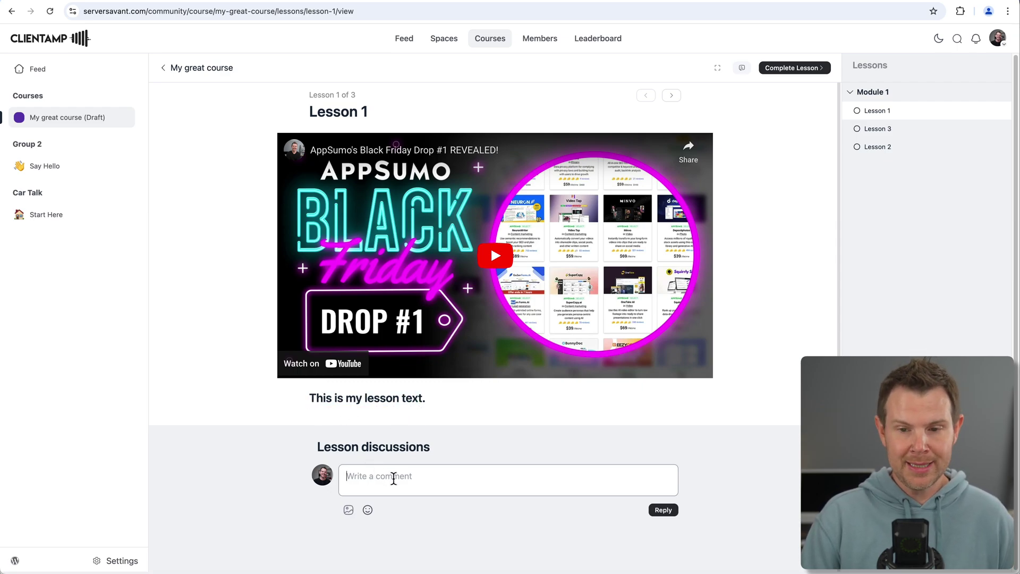
{"action": "type", "text": "Cool lesson!"}
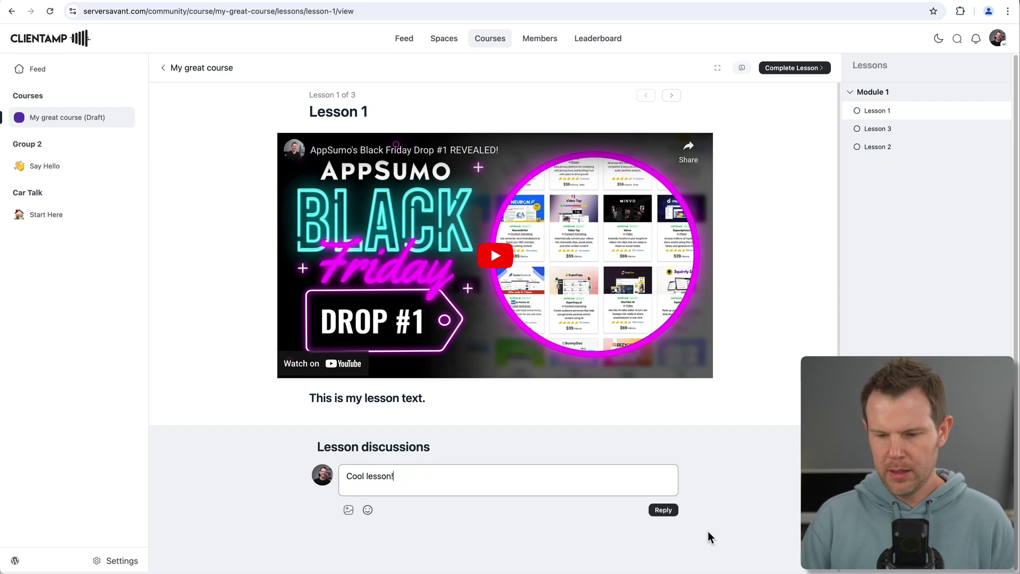
{"action": "left_click", "coordinate": [671, 509]}
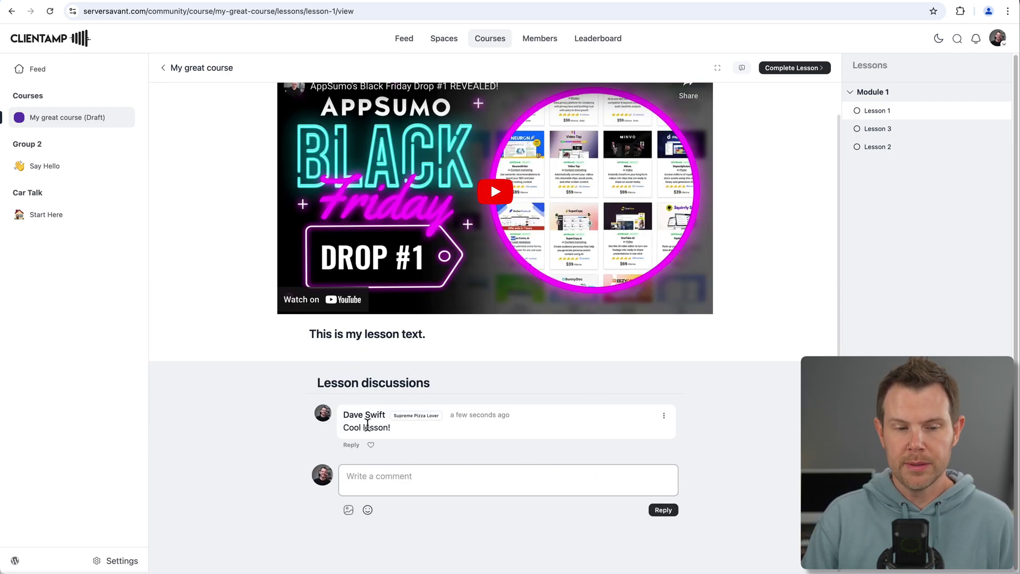
Look through Lesson 3 and Lesson 2 of Module 1, and return to Lesson 1
{"action": "left_click", "coordinate": [875, 129]}
{"action": "left_click", "coordinate": [880, 147]}
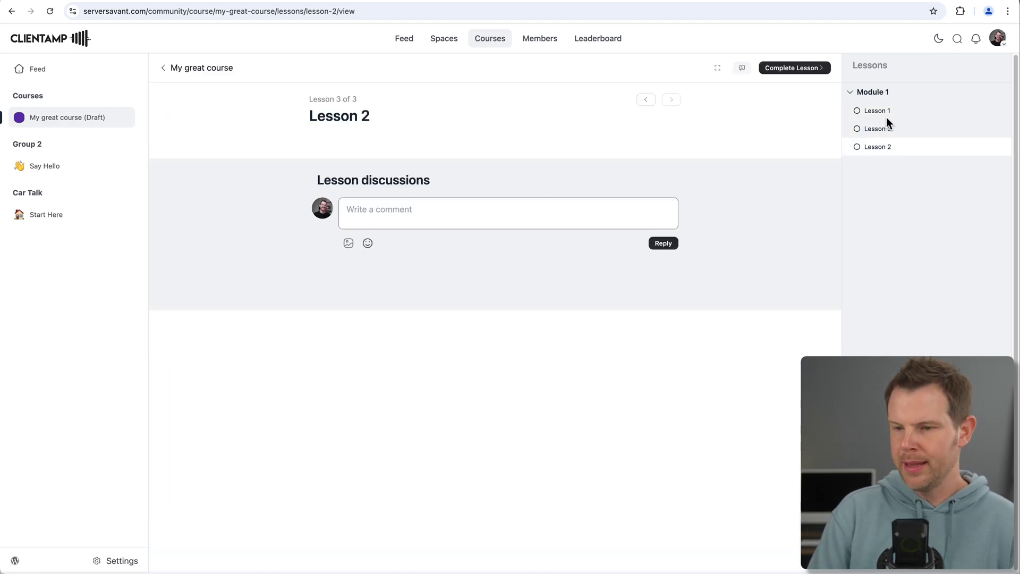
{"action": "left_click", "coordinate": [879, 114]}
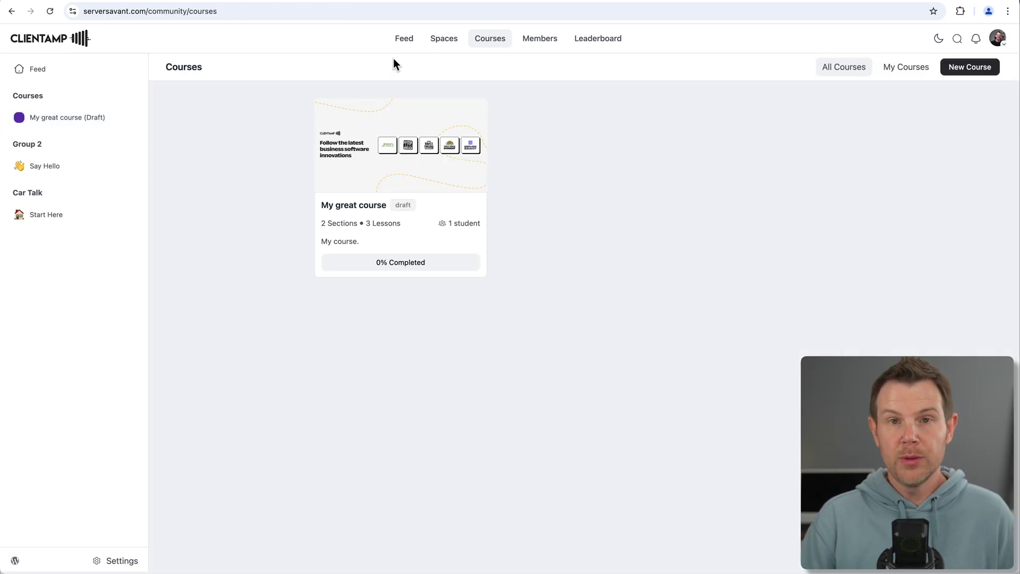
Open My great course for editing through the portal's course management
{"action": "left_click", "coordinate": [497, 38]}
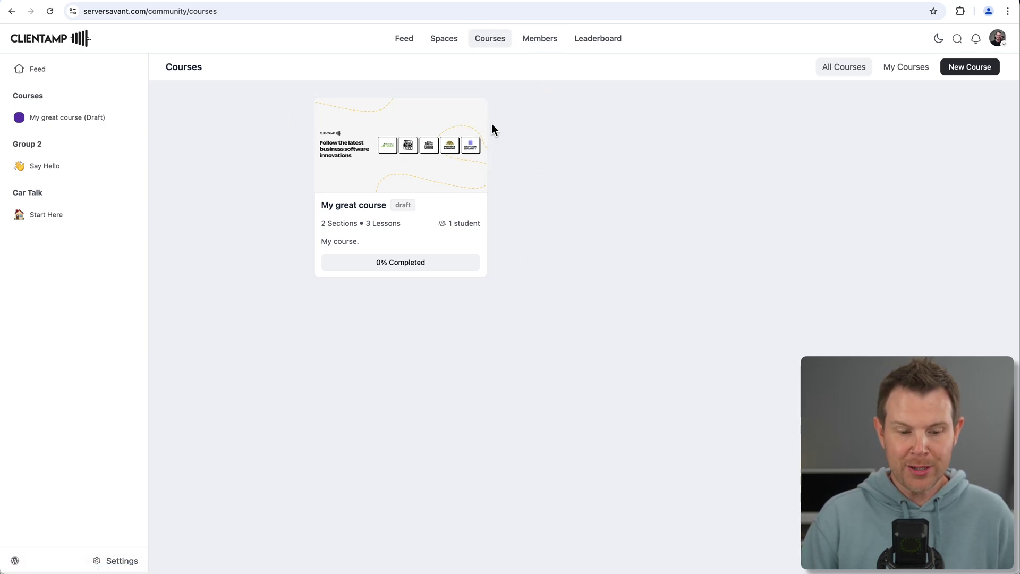
{"action": "left_click", "coordinate": [115, 560]}
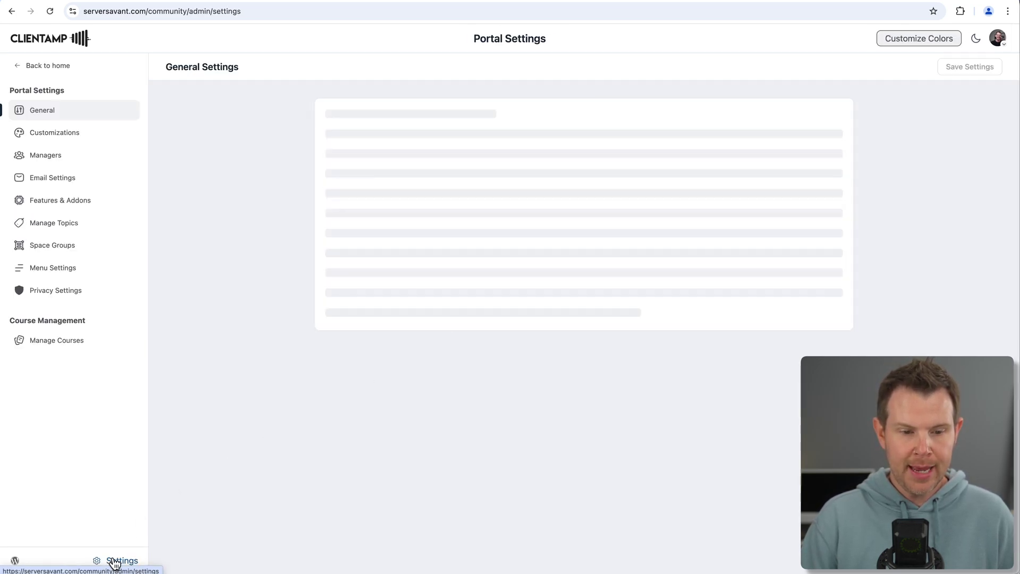
{"action": "left_click", "coordinate": [62, 341]}
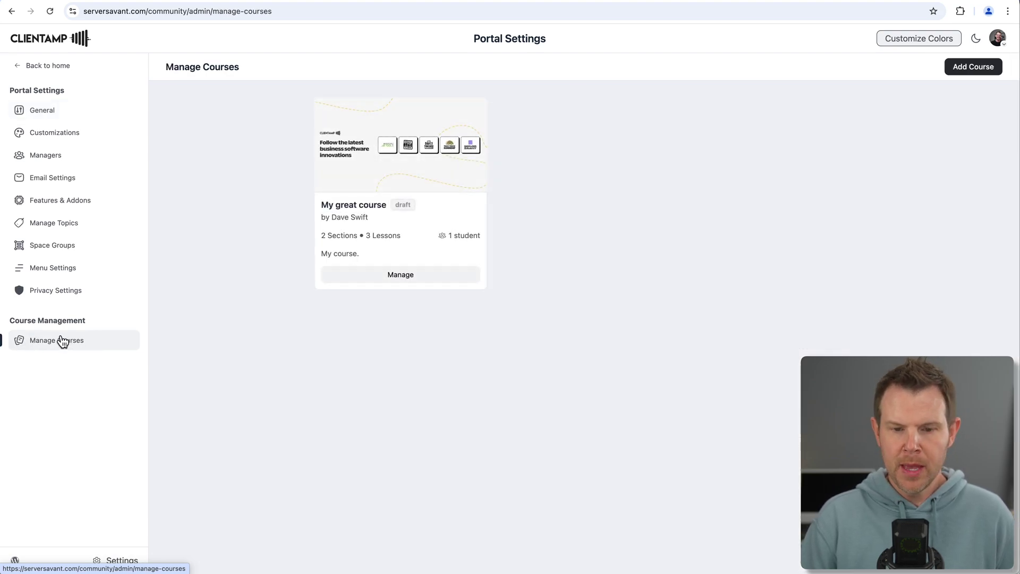
{"action": "left_click", "coordinate": [397, 275]}
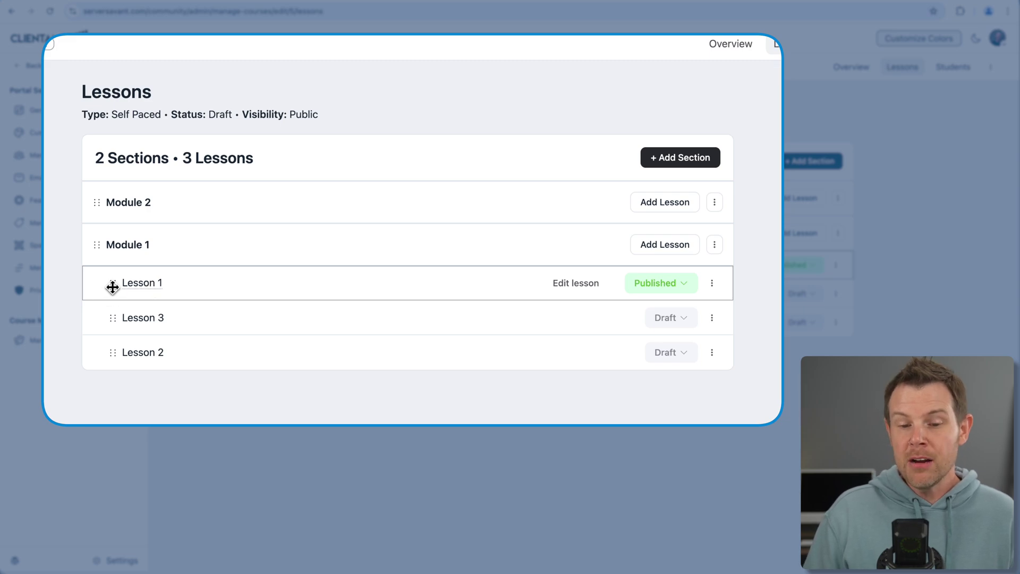
Reorder the Module 1 lessons to Lesson 2, Lesson 3, Lesson 1
{"action": "mouse_move", "coordinate": [112, 282]}
{"action": "left_mouse_down"}
{"action": "mouse_move", "coordinate": [110, 321]}
{"action": "mouse_move", "coordinate": [114, 290]}
{"action": "left_mouse_up"}
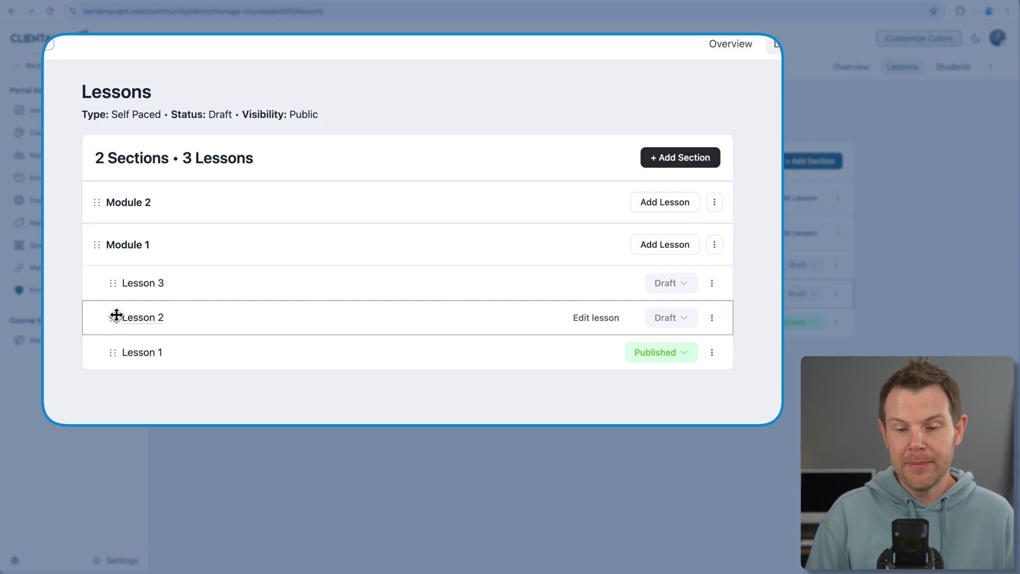
{"action": "left_click_drag", "start_coordinate": [117, 315], "coordinate": [126, 205]}
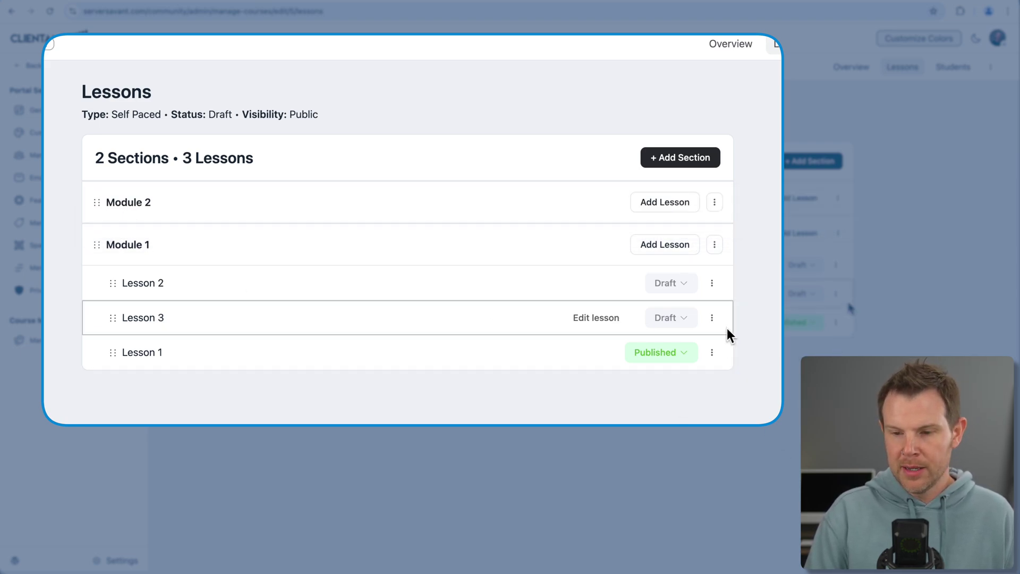
{"action": "left_click", "coordinate": [714, 287]}
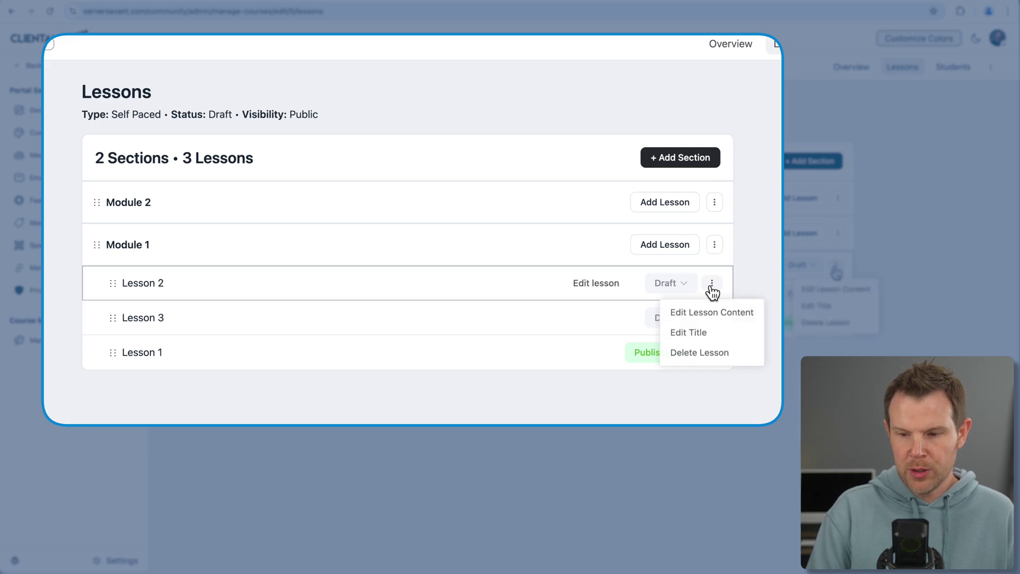
{"action": "left_click", "coordinate": [114, 282]}
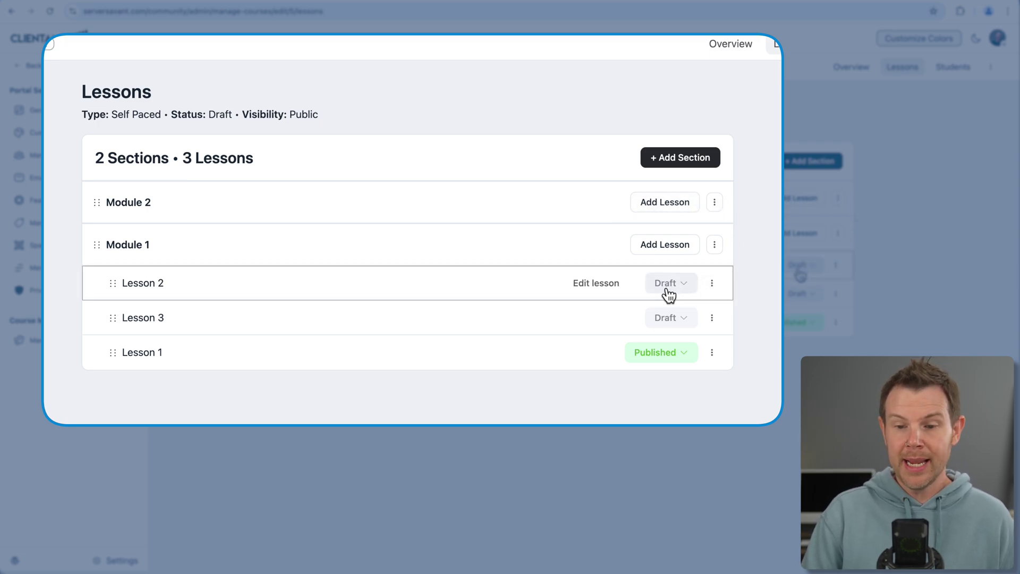
Add a new section titled "Module 3" to the course
{"action": "left_click", "coordinate": [685, 158]}
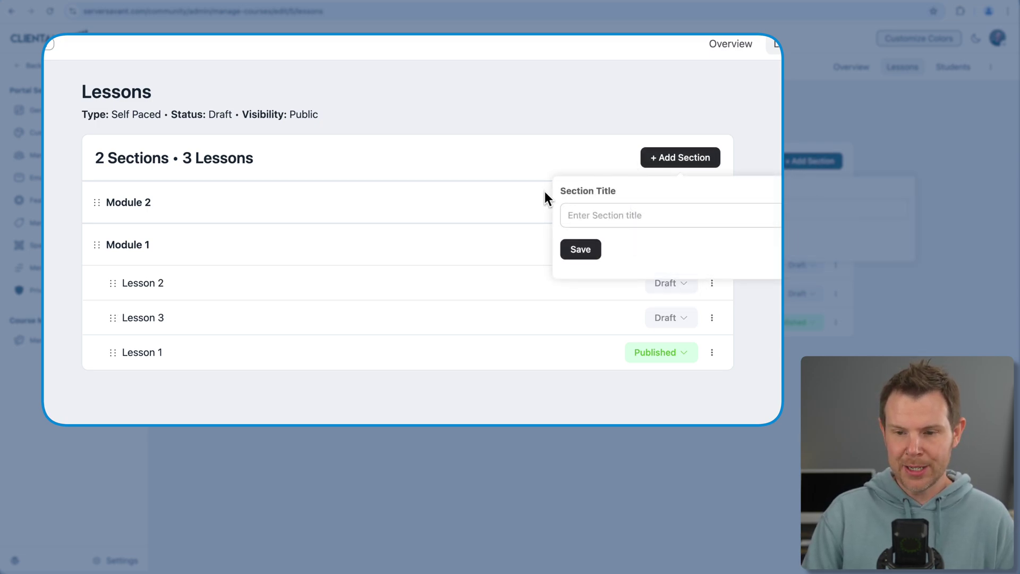
{"action": "left_click", "coordinate": [594, 215]}
{"action": "type", "text": "Module 3"}
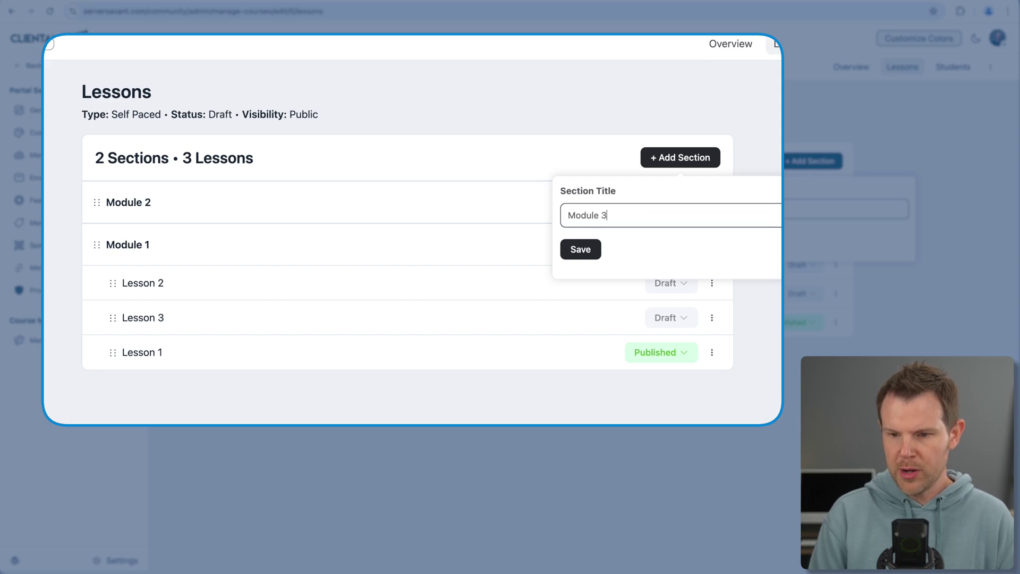
{"action": "key", "text": "Return"}
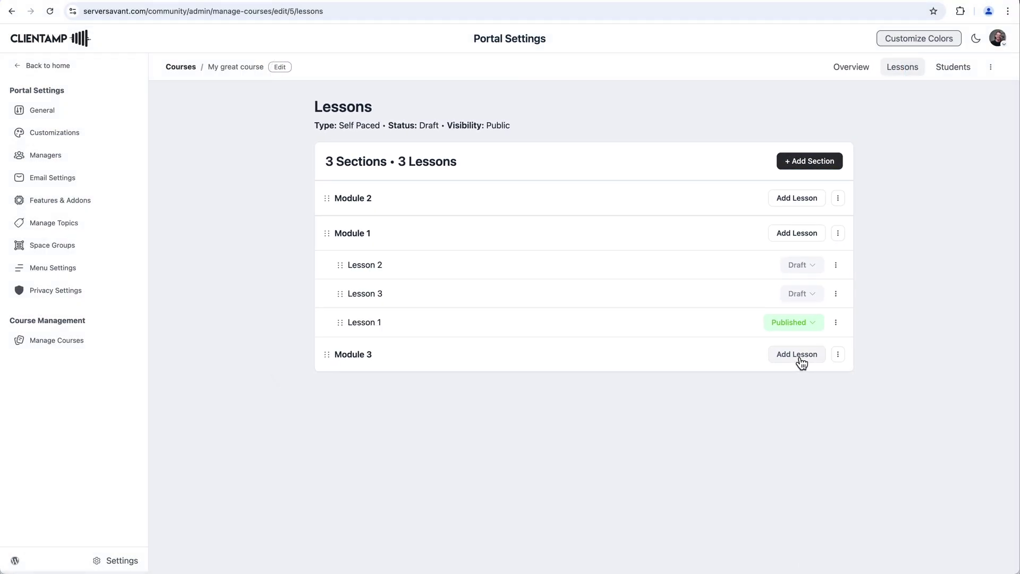
Add two lessons titled "Lesson 10" and "Lesson 11" to Module 3
{"action": "left_click", "coordinate": [799, 356]}
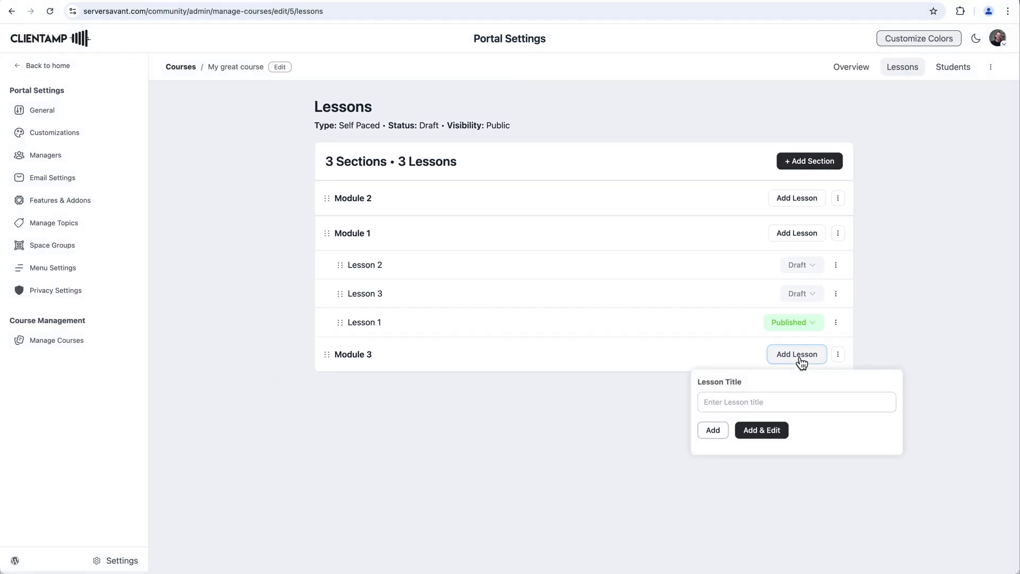
{"action": "type", "text": "L"}
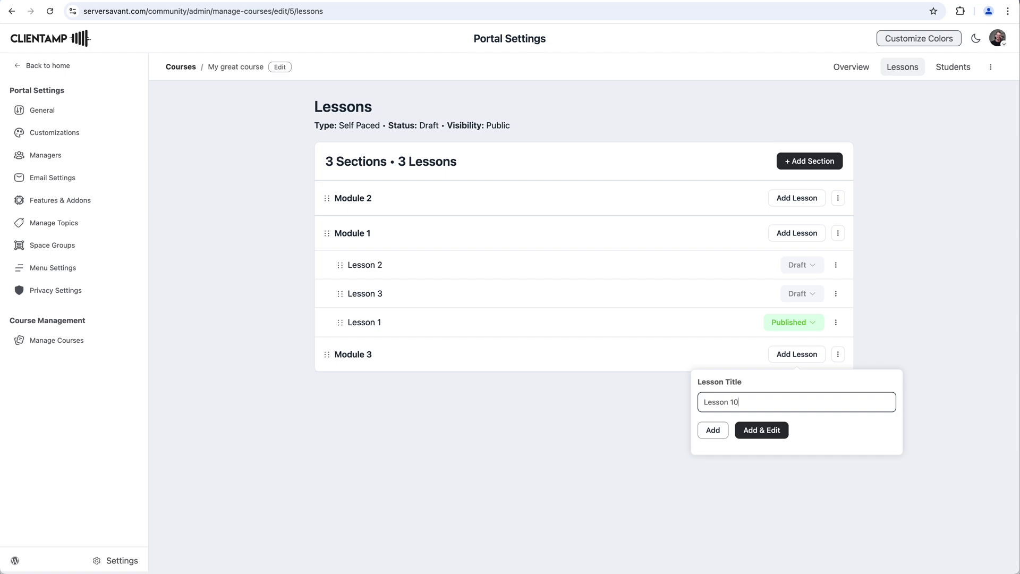
{"action": "type", "text": "esson 10"}
{"action": "key", "text": "Return"}
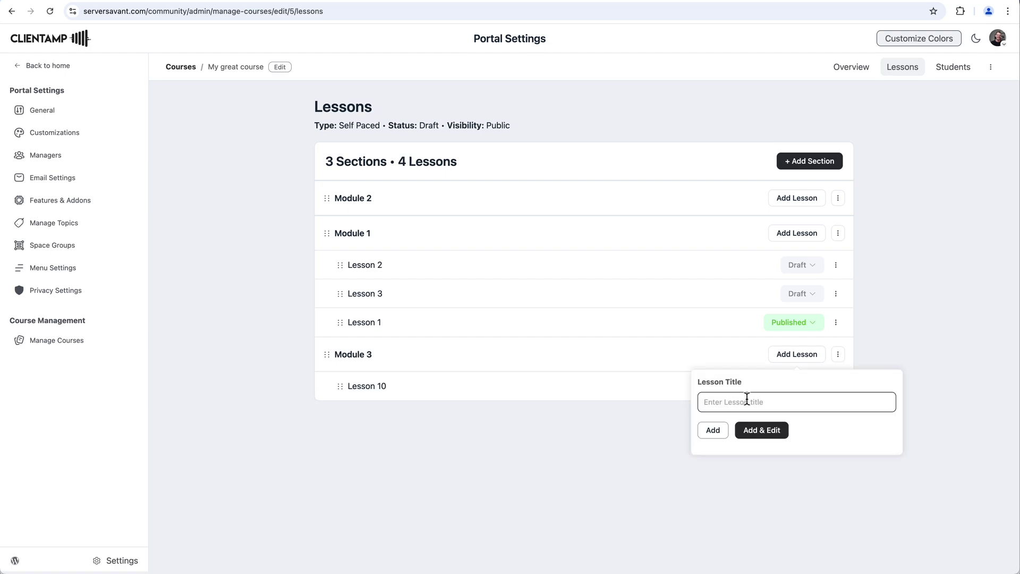
{"action": "type", "text": "Lesson 11"}
{"action": "key", "text": "Return"}
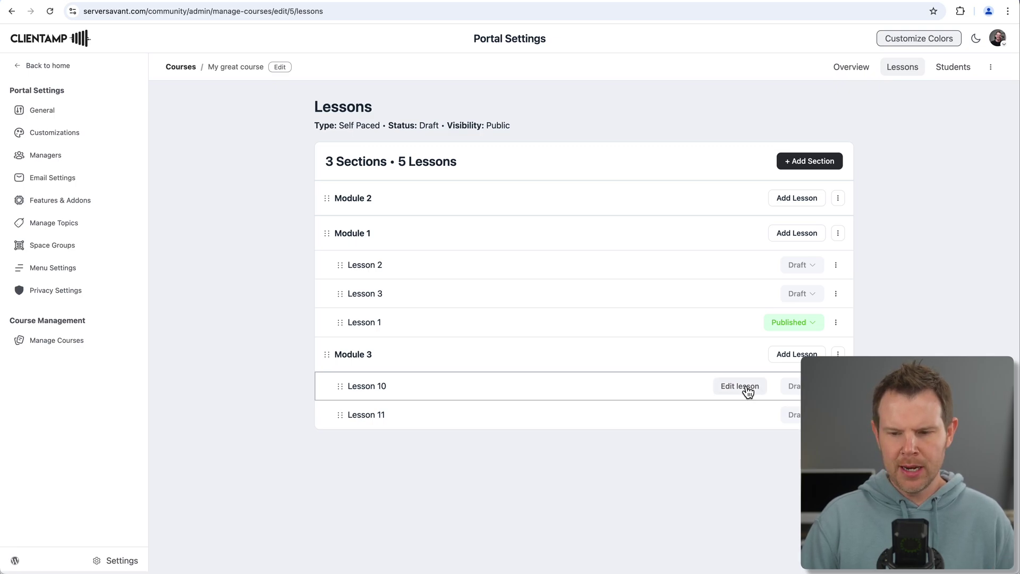
Open Lesson 10 for editing, write "This is my lesson" in its content and turn that paragraph into a heading
{"action": "left_click", "coordinate": [747, 392]}
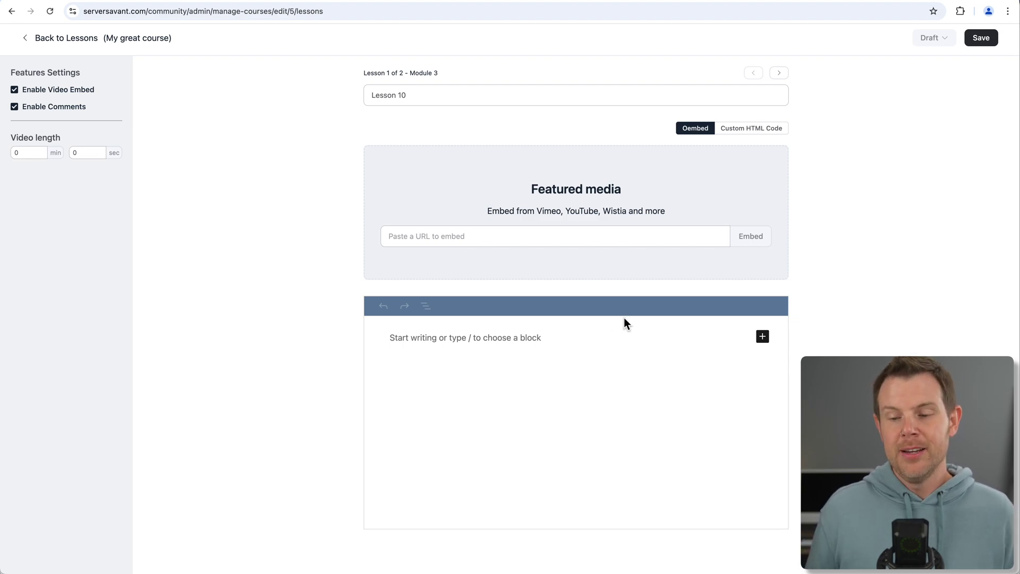
{"action": "left_click", "coordinate": [448, 335]}
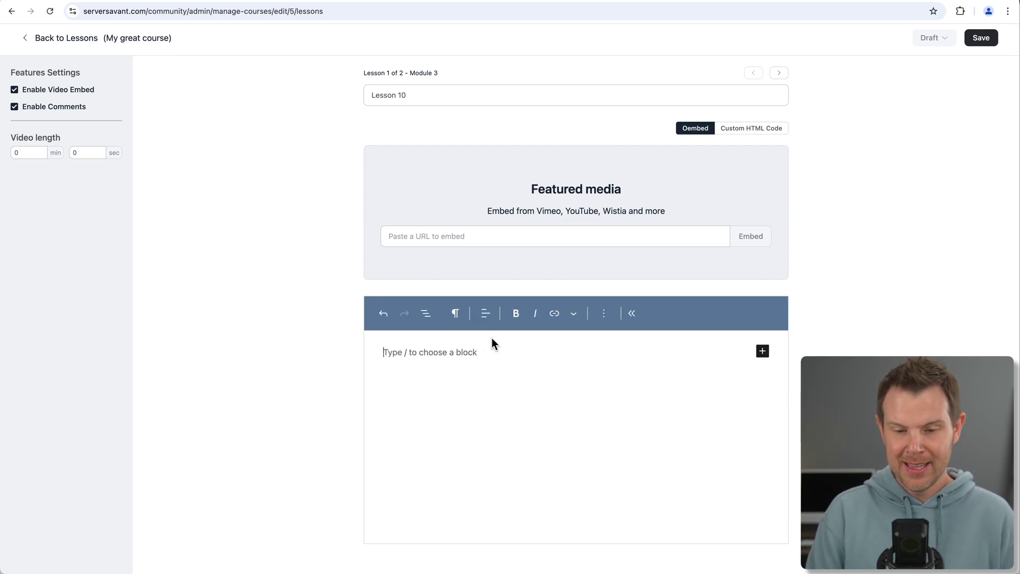
{"action": "type", "text": "Thiss is my lesson"}
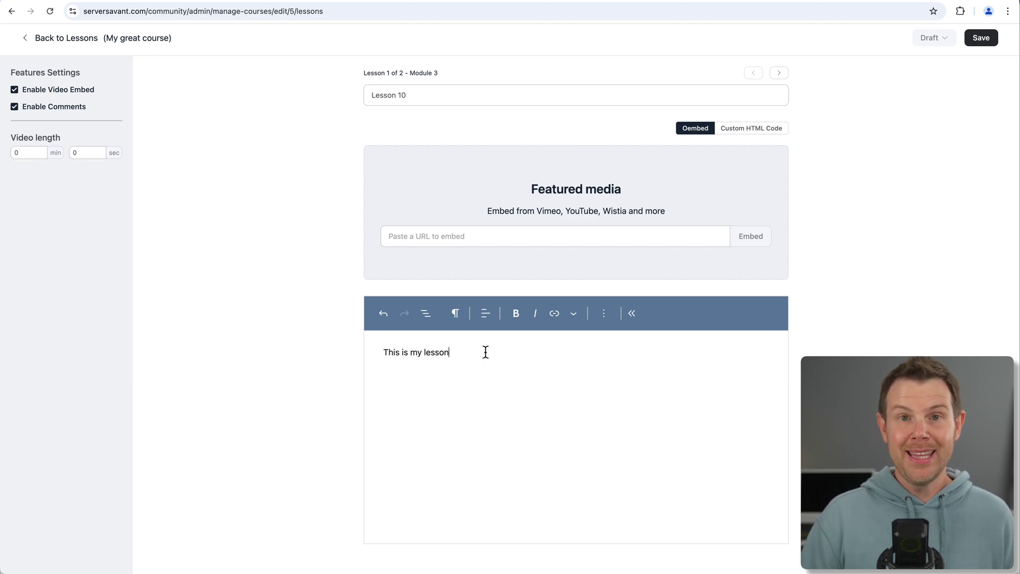
{"action": "left_click", "coordinate": [455, 314]}
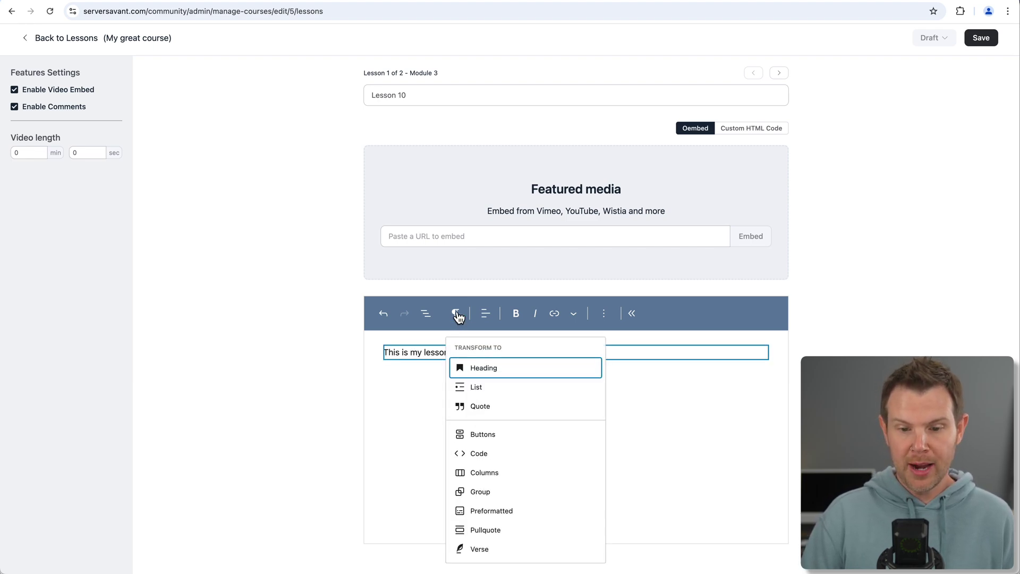
{"action": "left_click", "coordinate": [484, 369]}
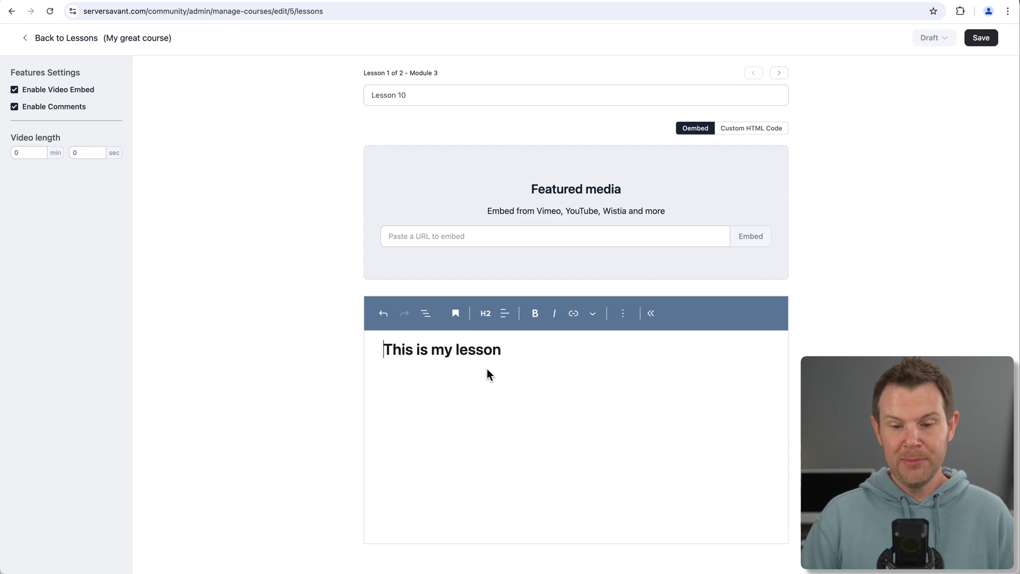
Insert an empty Image block below the heading in the Lesson 10 content
{"action": "left_click", "coordinate": [507, 351]}
{"action": "key", "text": "Return"}
{"action": "type", "text": "/"}
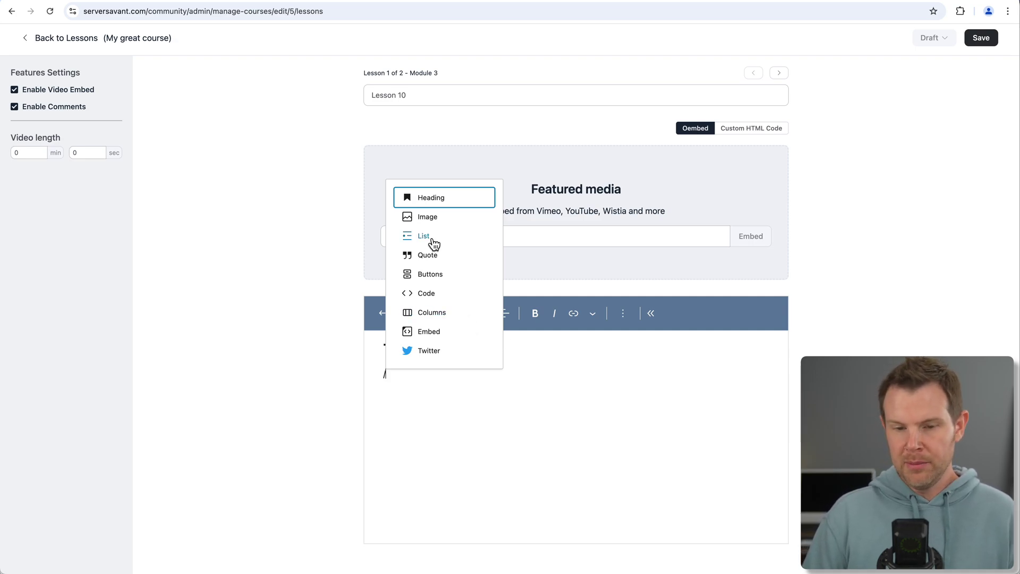
{"action": "left_click", "coordinate": [430, 218]}
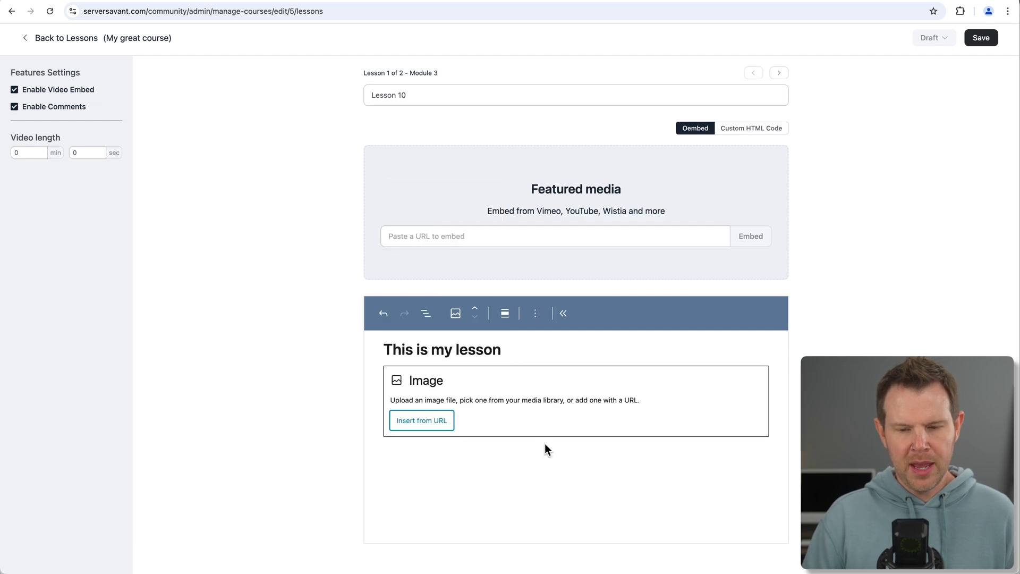
{"action": "left_click", "coordinate": [526, 323]}
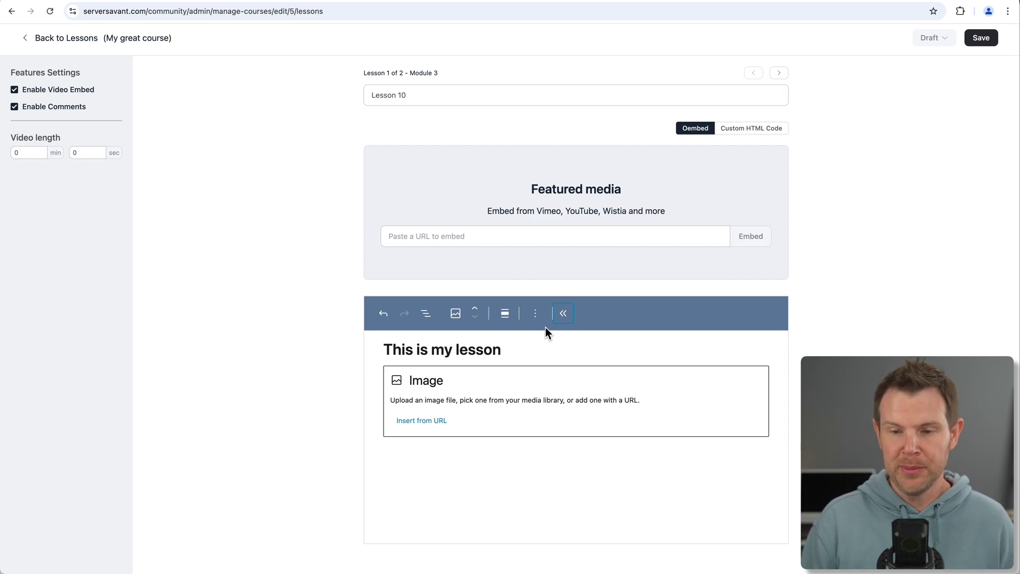
{"action": "left_click", "coordinate": [573, 236]}
{"action": "type", "text": "https://www.youtube.com/watch?v=9bMK20kTQ_I"}
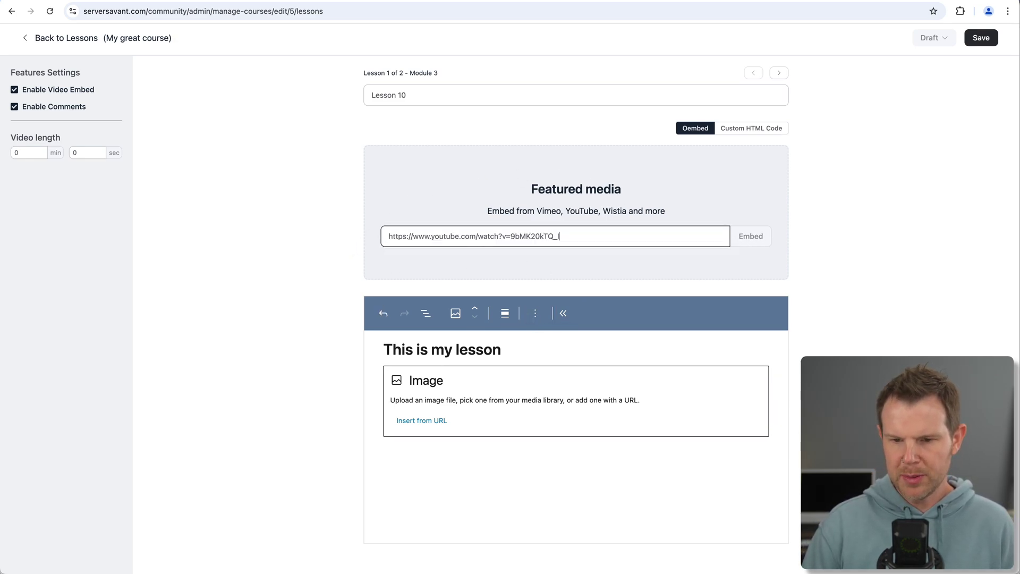
{"action": "left_click", "coordinate": [751, 236]}
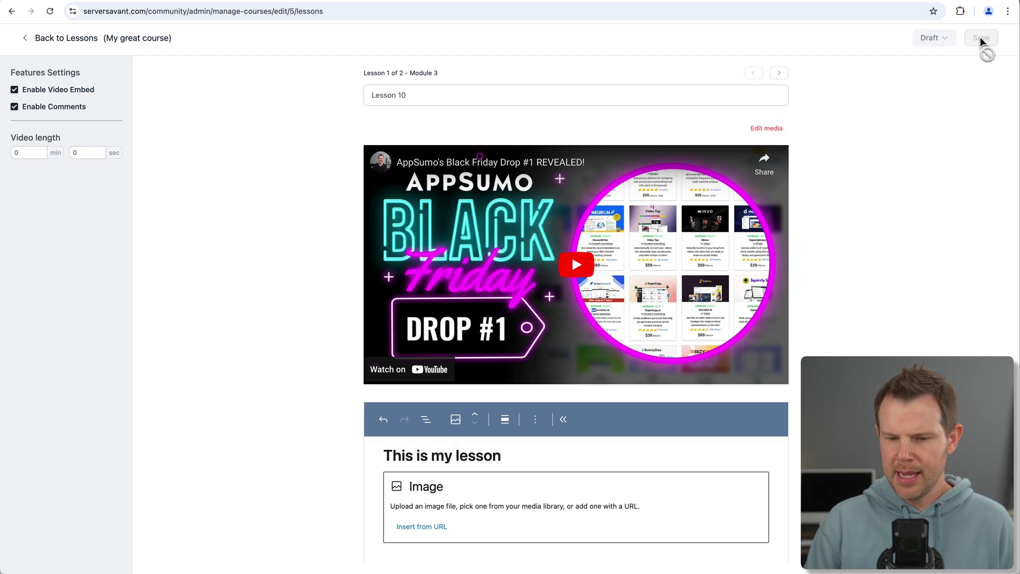
Set Lesson 10's status to Published and save the lesson
{"action": "left_click", "coordinate": [935, 42]}
{"action": "left_click", "coordinate": [934, 81]}
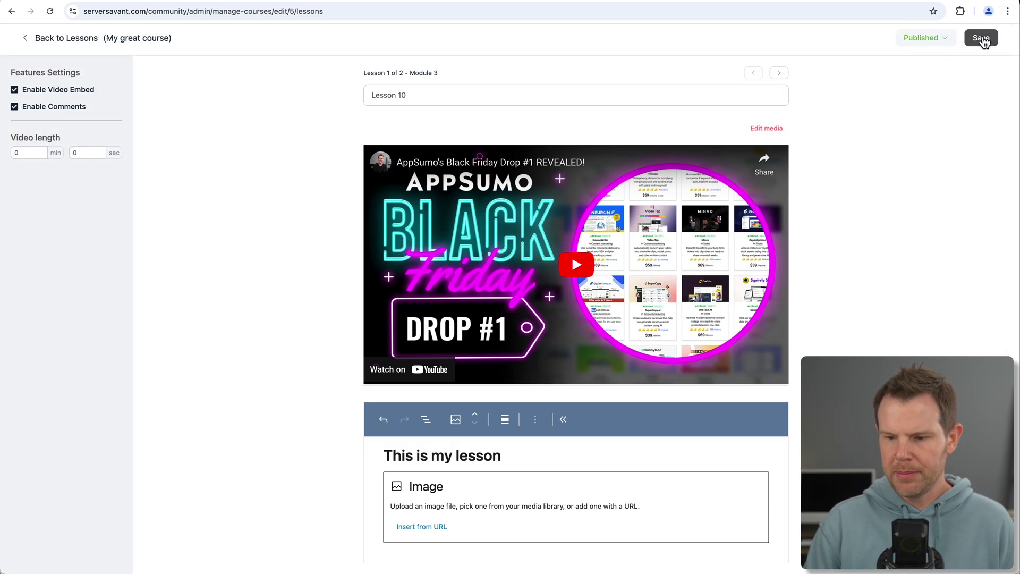
{"action": "left_click", "coordinate": [981, 38]}
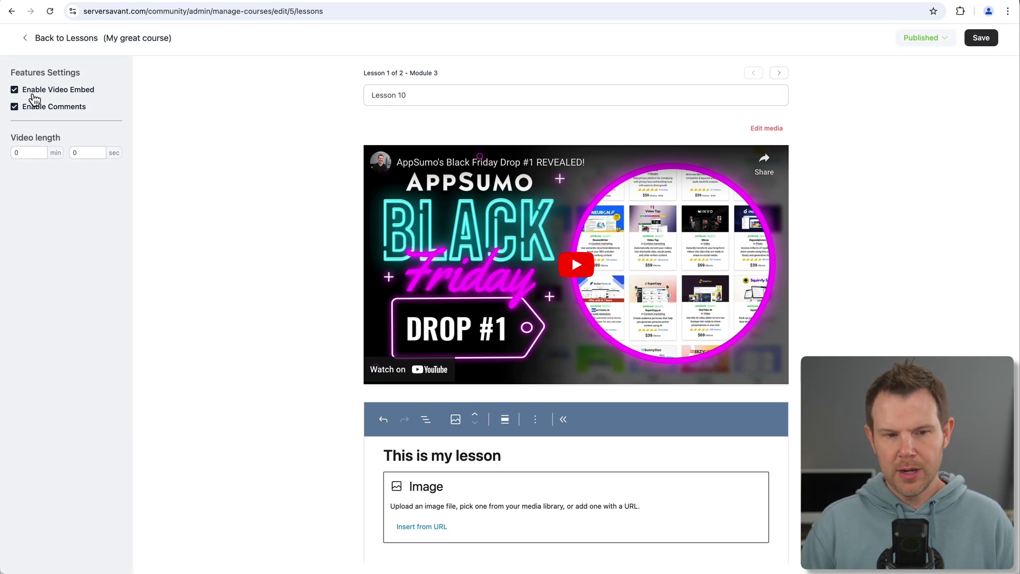
Set Lesson 10's video length to 38 minutes, keeping video embed enabled, and save the lesson
{"action": "left_click", "coordinate": [14, 91]}
{"action": "left_click", "coordinate": [15, 91]}
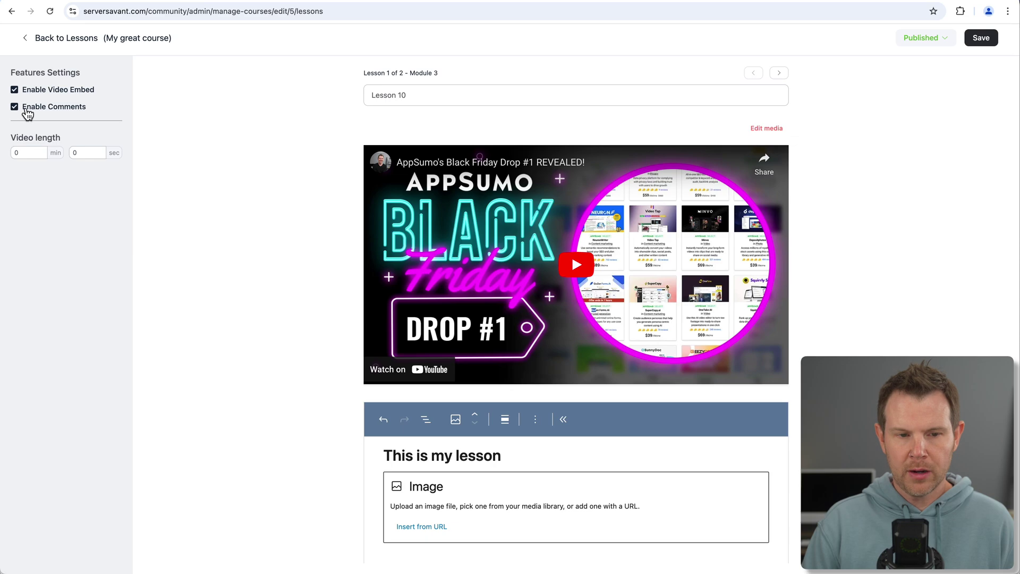
{"action": "double_click", "coordinate": [35, 152]}
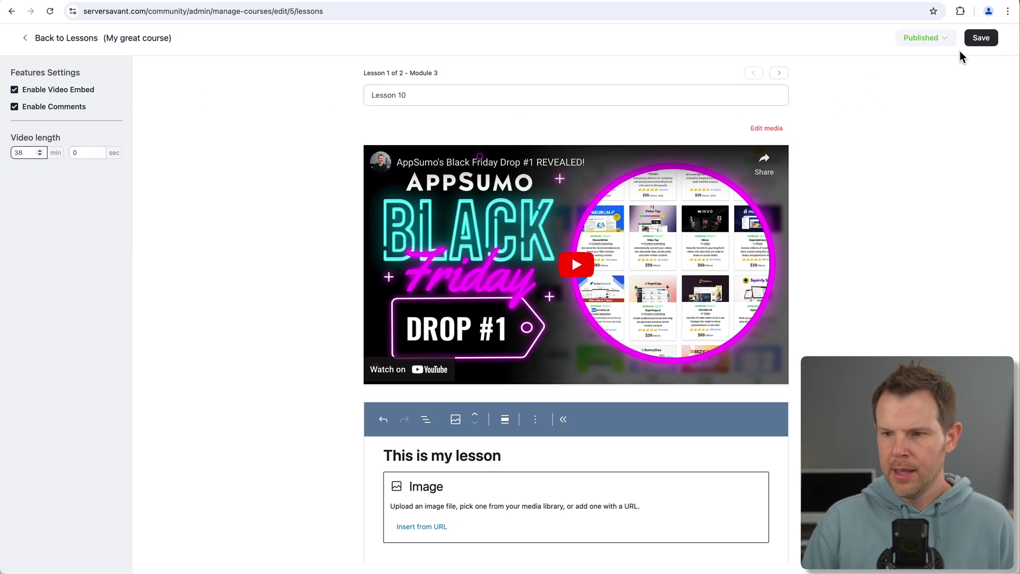
{"action": "left_click", "coordinate": [993, 39]}
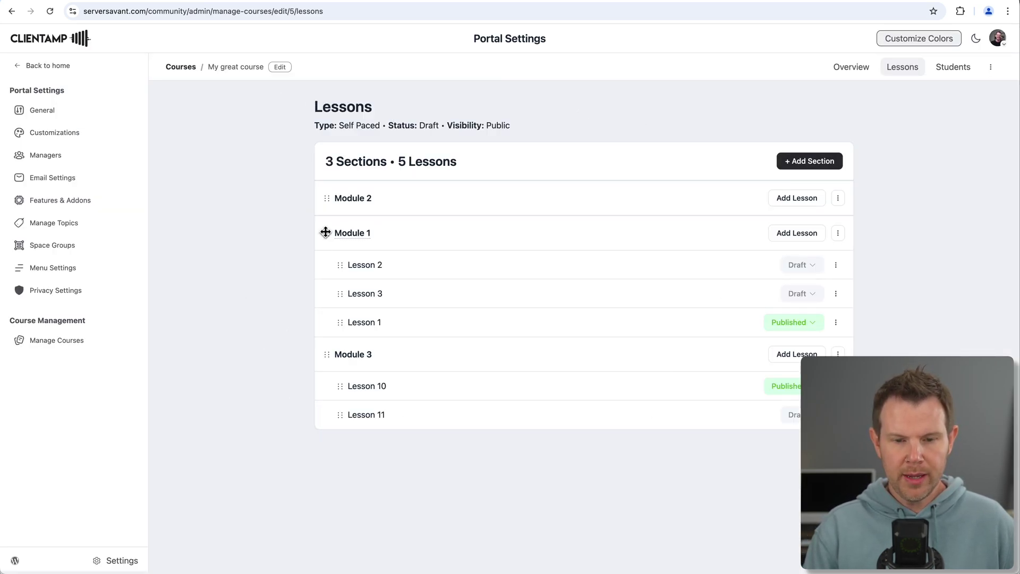
Move Module 1 above Module 2, and set My great course's status to Published in its general settings, saving the changes
{"action": "left_click_drag", "start_coordinate": [322, 231], "coordinate": [328, 183]}
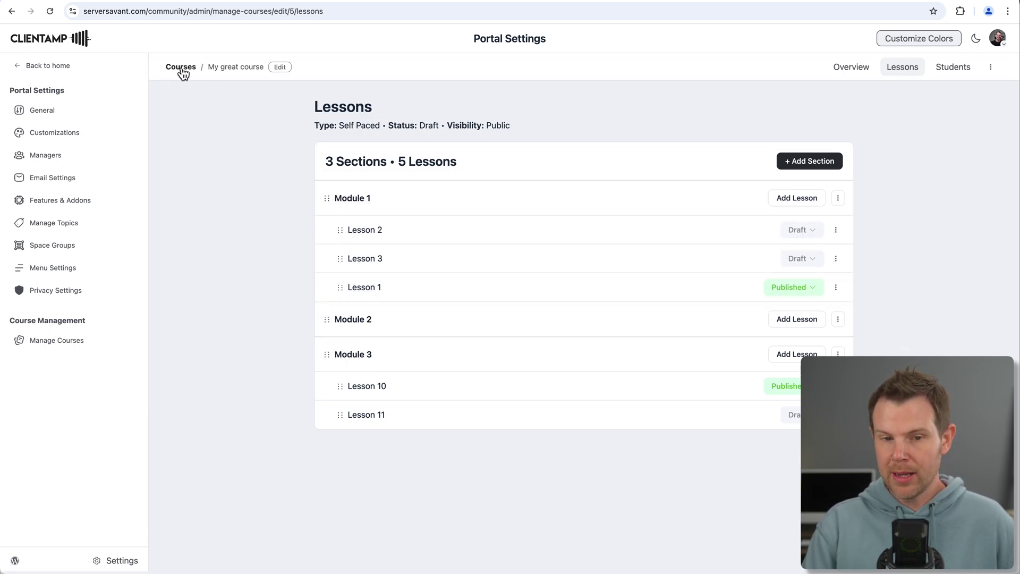
{"action": "left_click", "coordinate": [280, 68]}
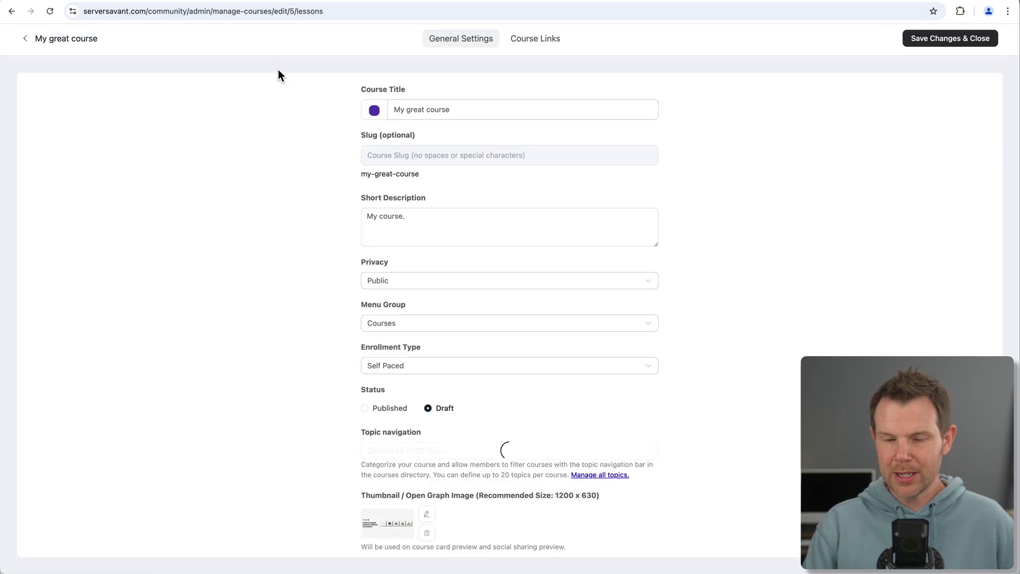
{"action": "left_click", "coordinate": [365, 408]}
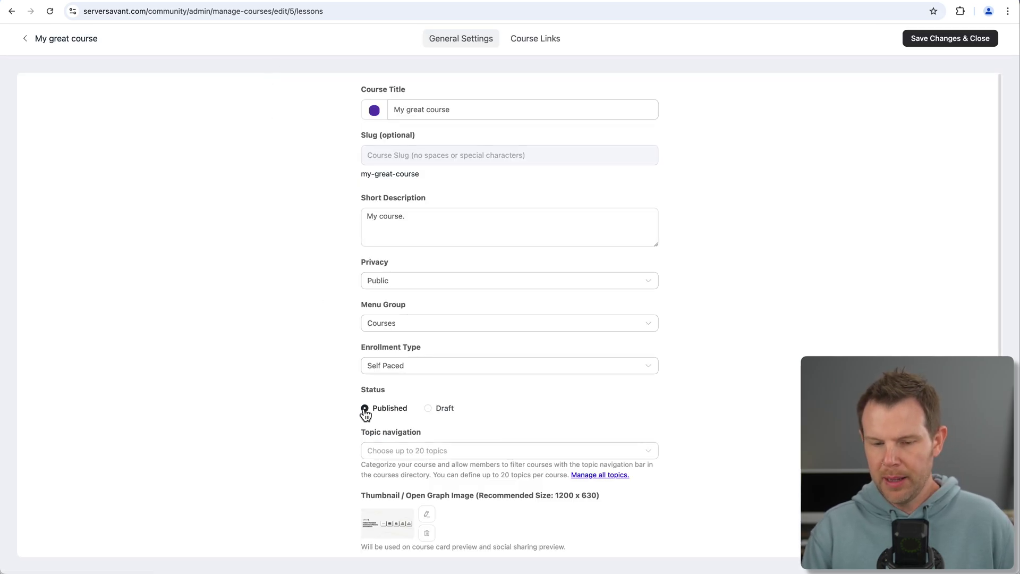
{"action": "scroll", "coordinate": [367, 409], "scroll_direction": "down", "scroll_amount": 2}
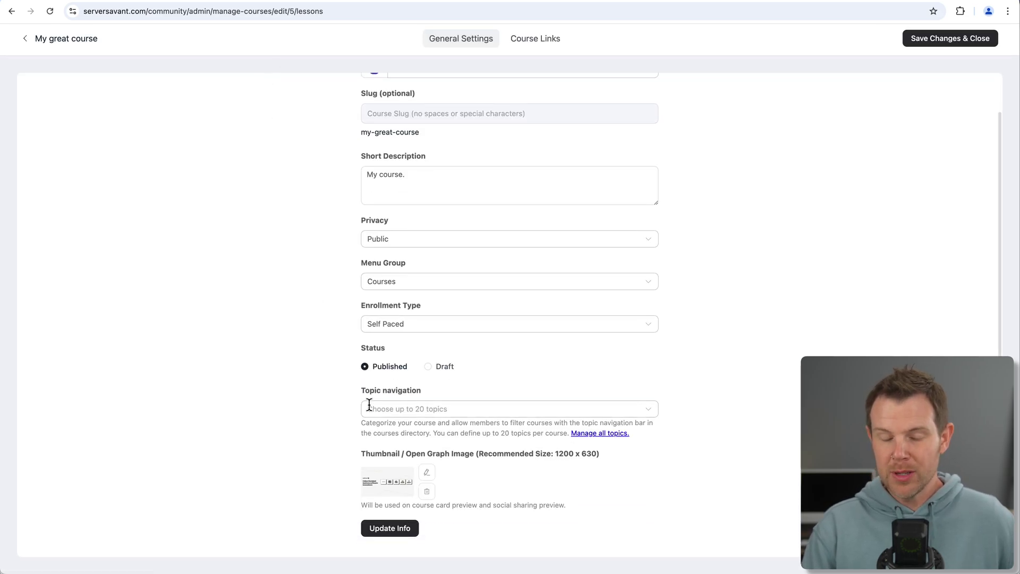
{"action": "left_click", "coordinate": [419, 327]}
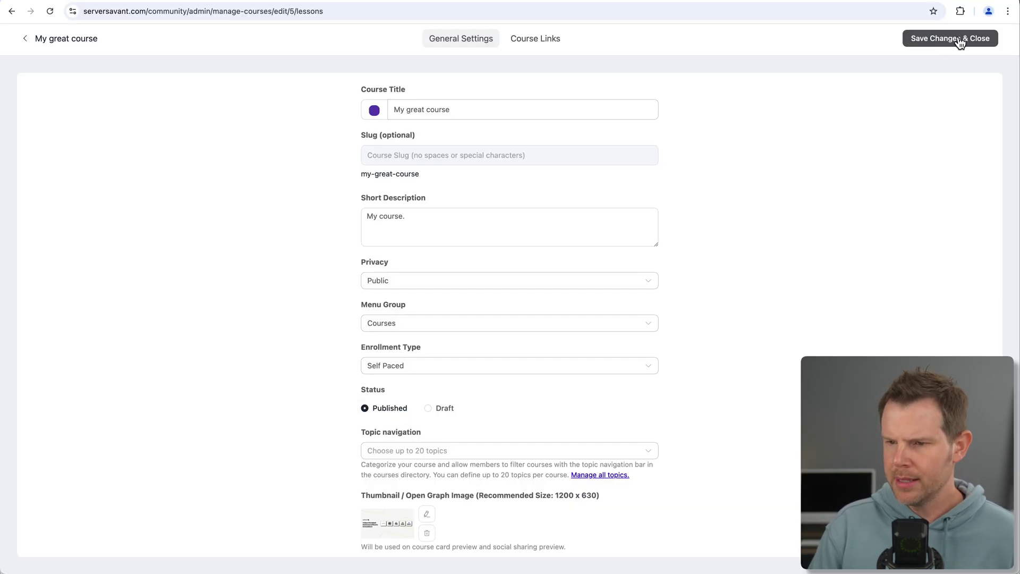
{"action": "left_click", "coordinate": [951, 38]}
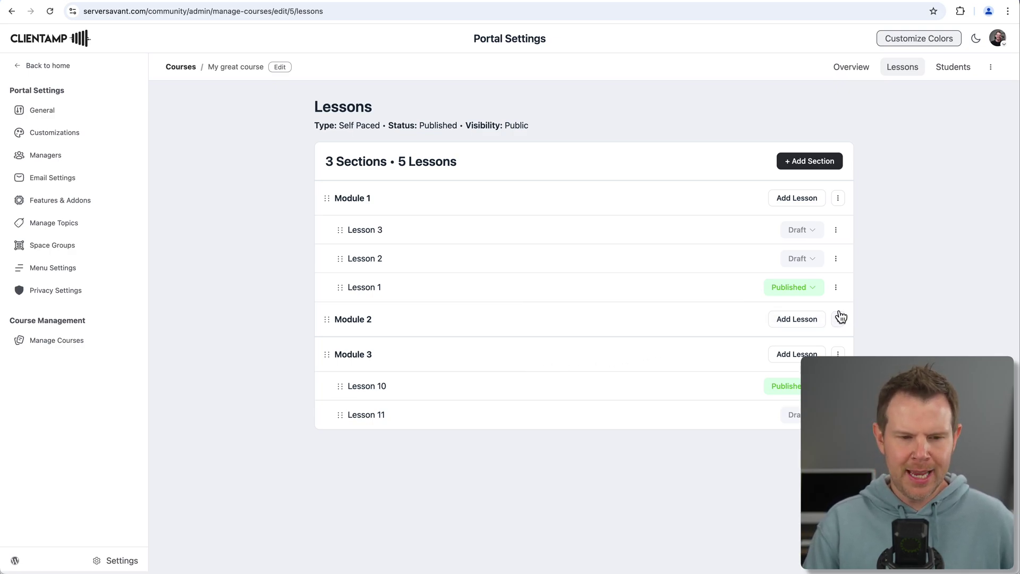
Leave the portal settings and open My great course from the community's course directory
{"action": "left_click", "coordinate": [29, 68]}
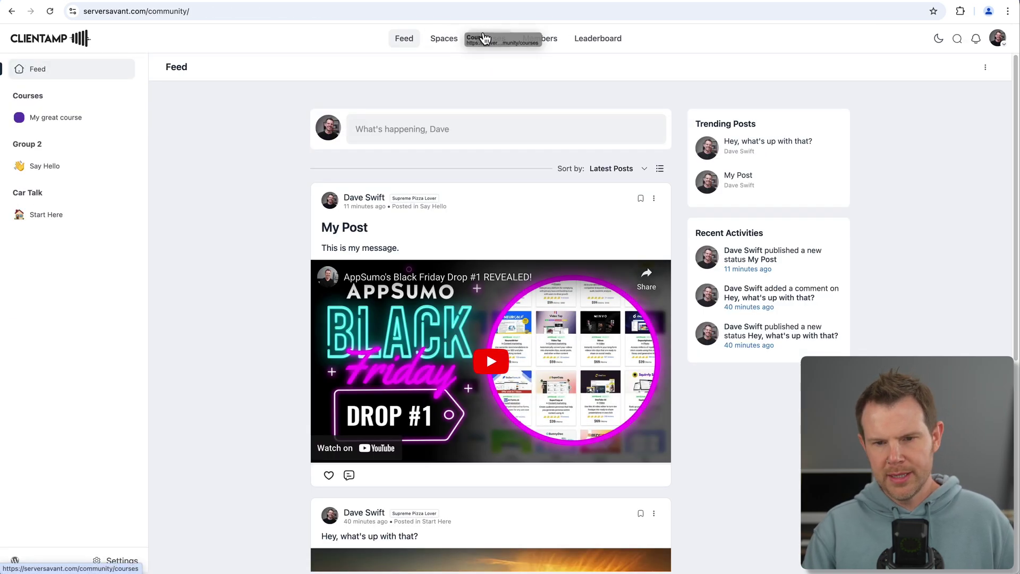
{"action": "left_click", "coordinate": [483, 38]}
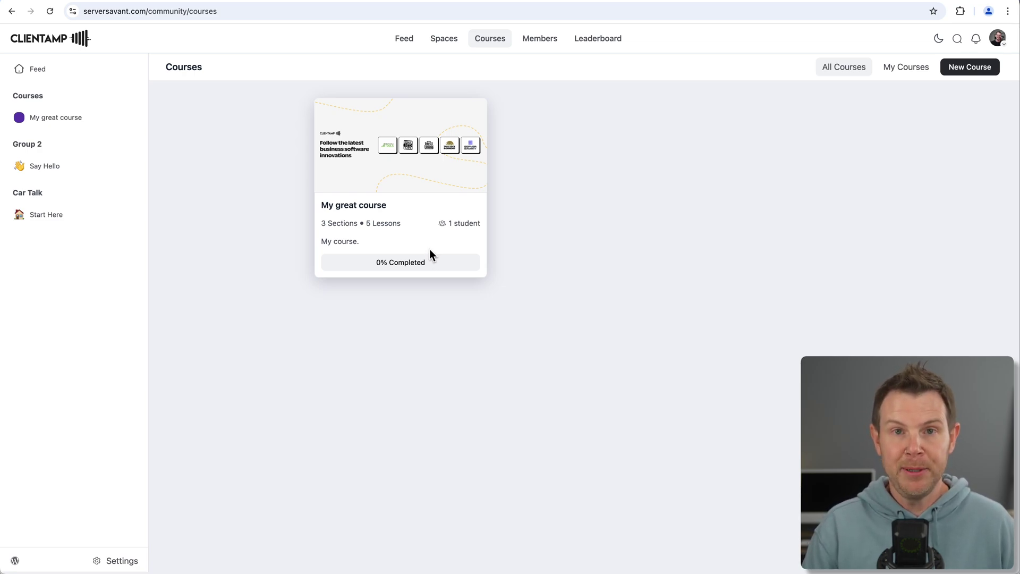
{"action": "left_click", "coordinate": [428, 254]}
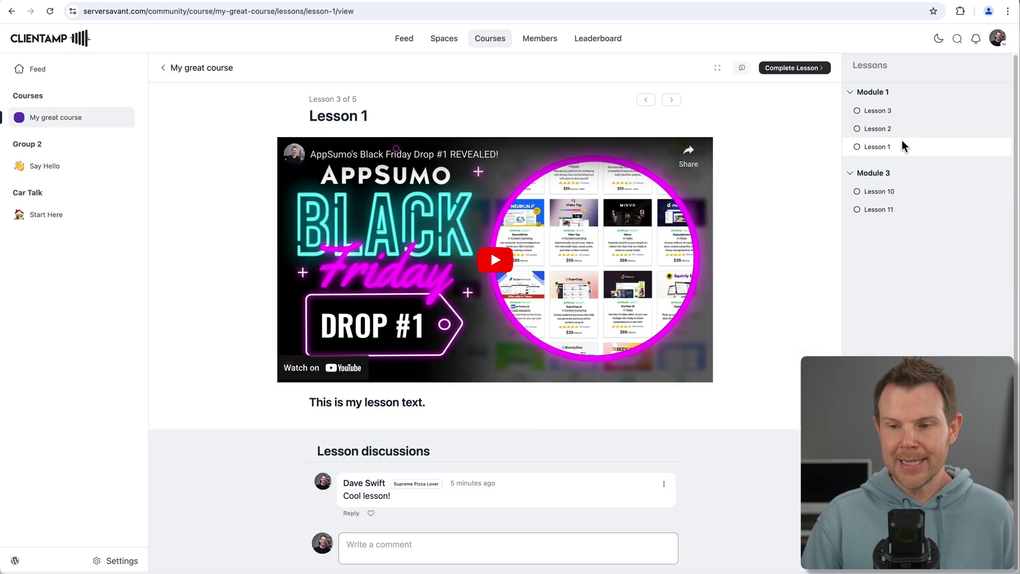
Mark Lesson 1 as complete and expand Lesson 10 to the full-screen view
{"action": "left_click", "coordinate": [807, 73]}
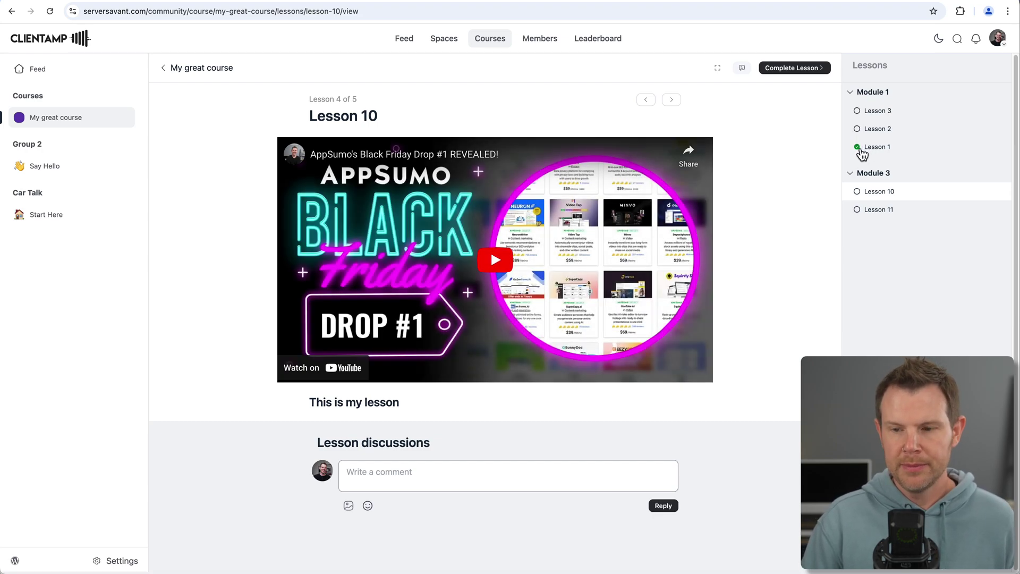
{"action": "left_click", "coordinate": [718, 69]}
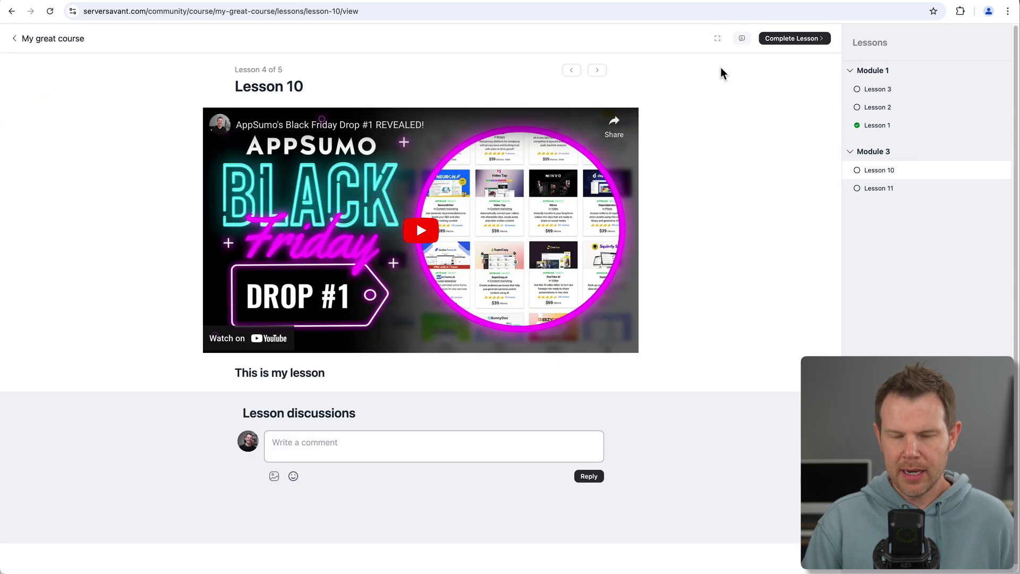
Exit the lesson's full-screen view and open the member's profile from the members directory
{"action": "left_click", "coordinate": [719, 39]}
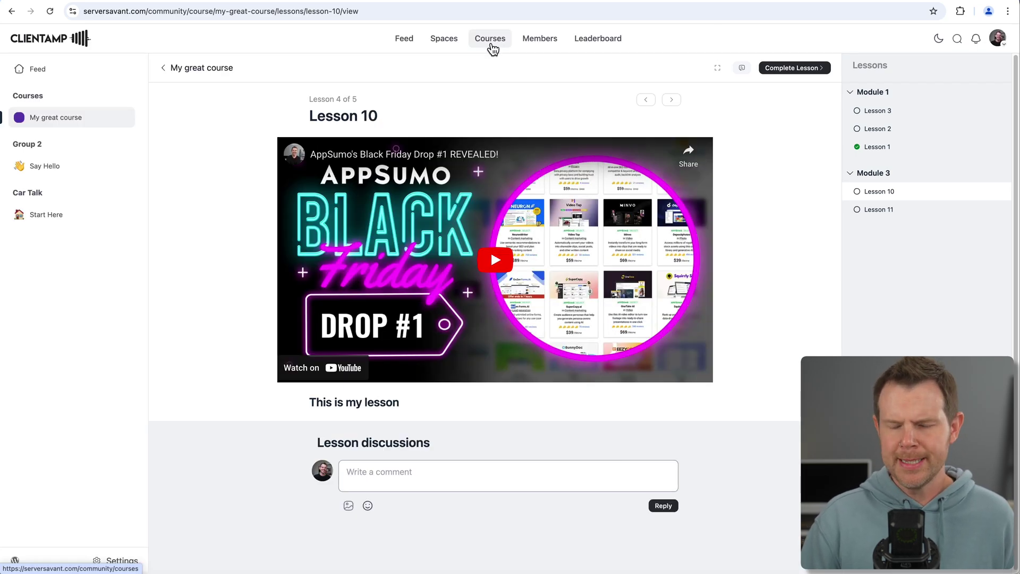
{"action": "left_click", "coordinate": [529, 41]}
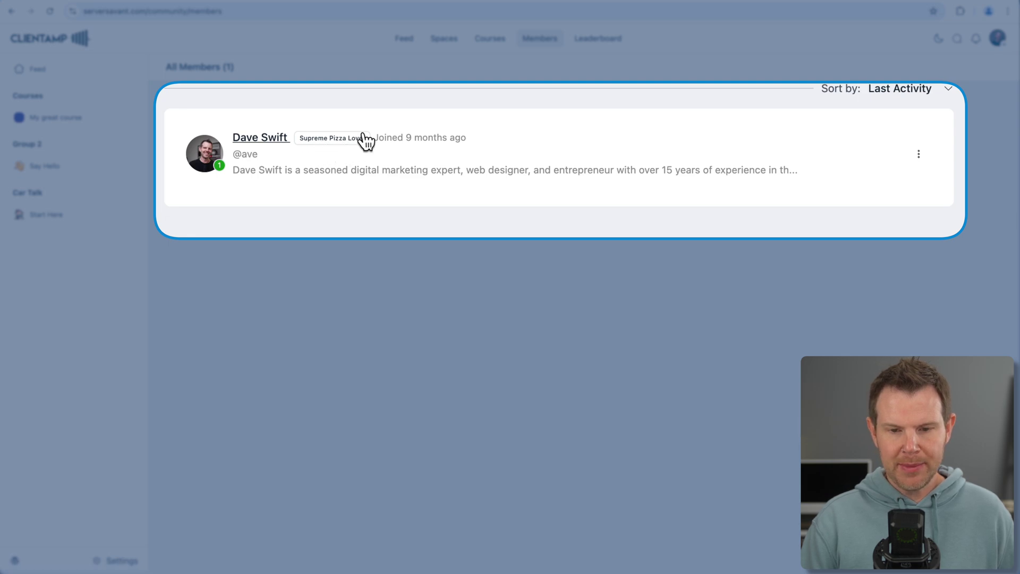
{"action": "mouse_move", "coordinate": [436, 198]}
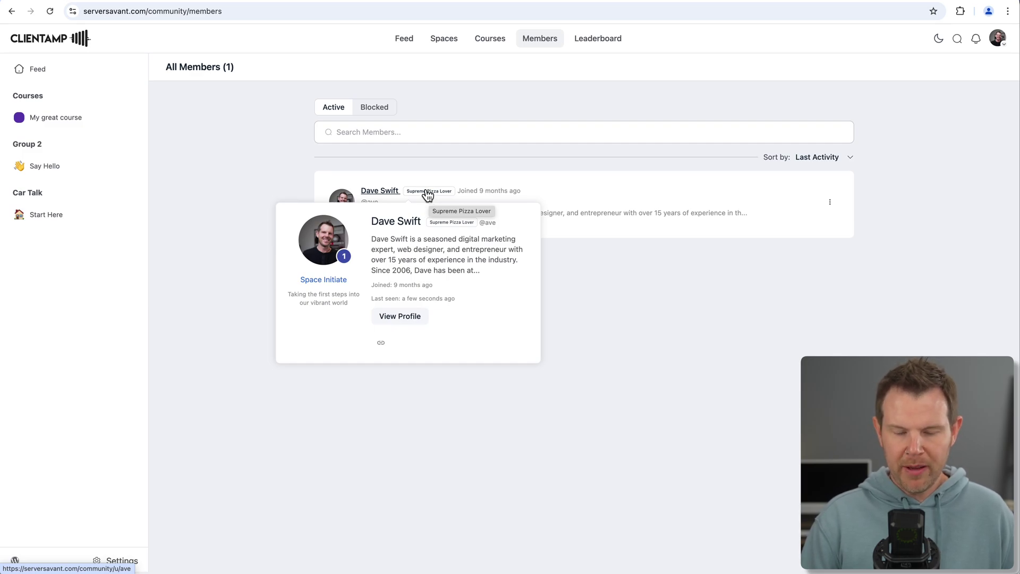
{"action": "left_click", "coordinate": [405, 319]}
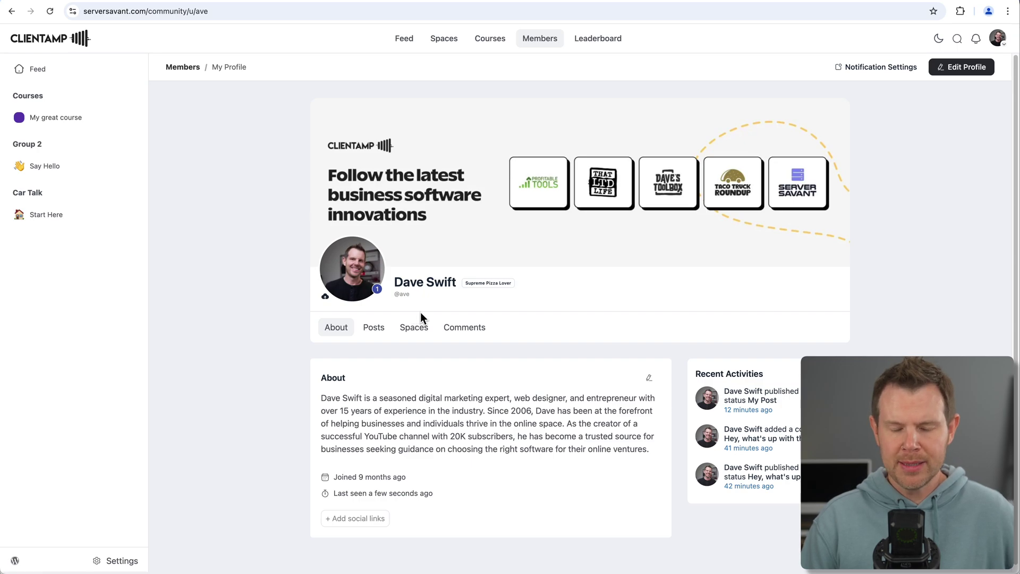
Examine the member profile's about details, recent activities, posts, spaces and comments
{"action": "scroll", "coordinate": [499, 340], "scroll_direction": "down", "scroll_amount": 1}
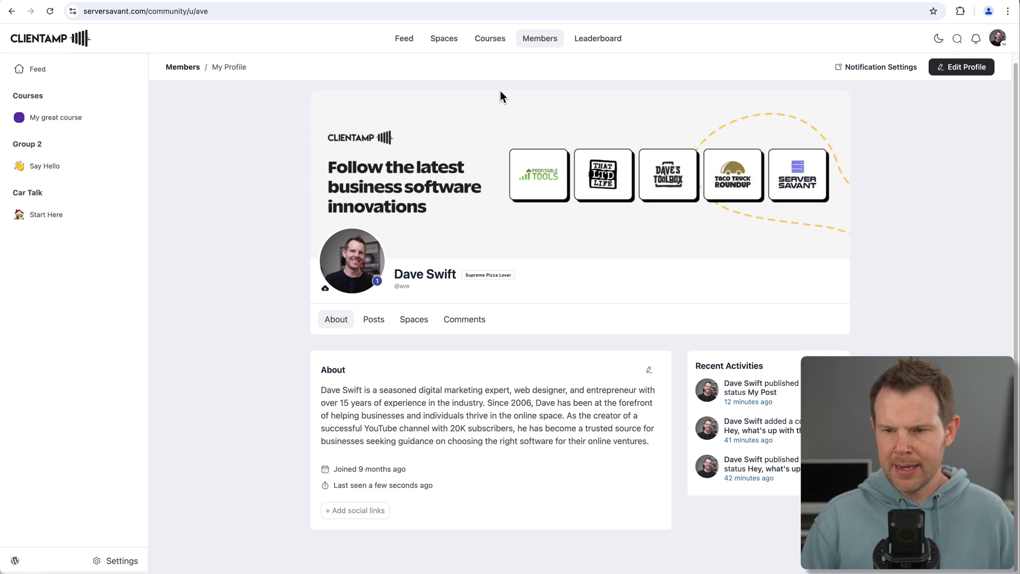
{"action": "mouse_move", "coordinate": [554, 223]}
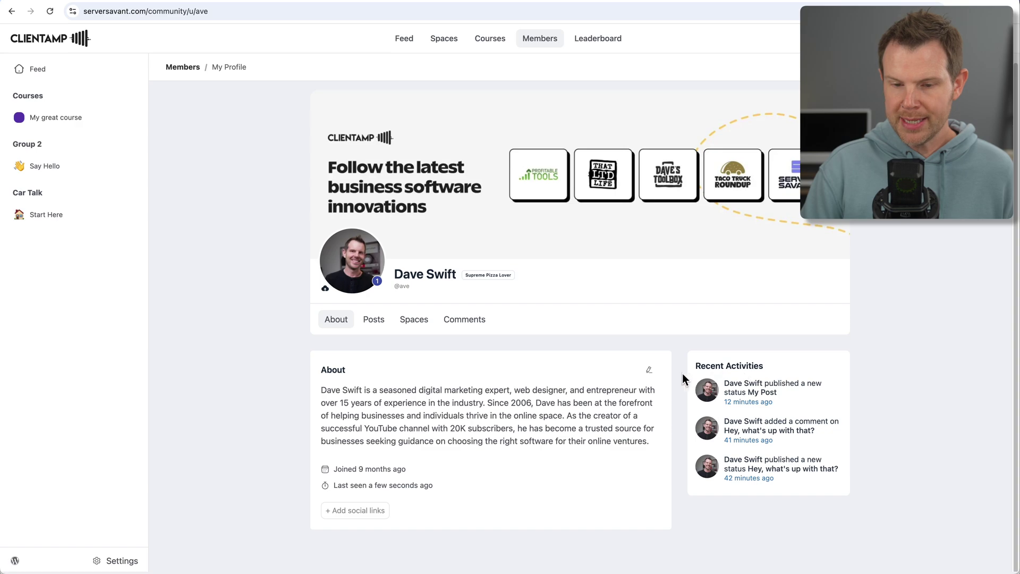
{"action": "left_click", "coordinate": [382, 322]}
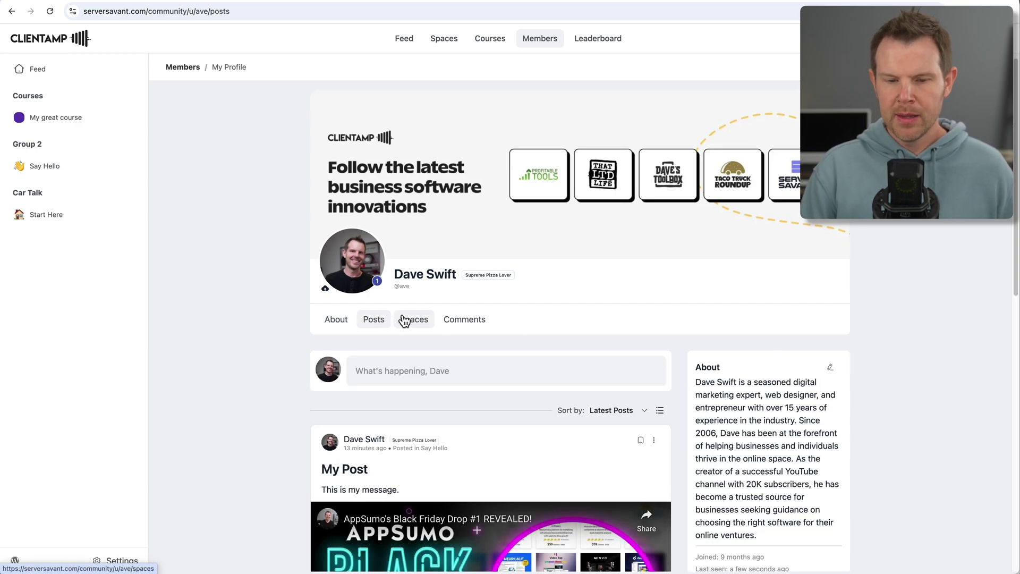
{"action": "left_click", "coordinate": [409, 318]}
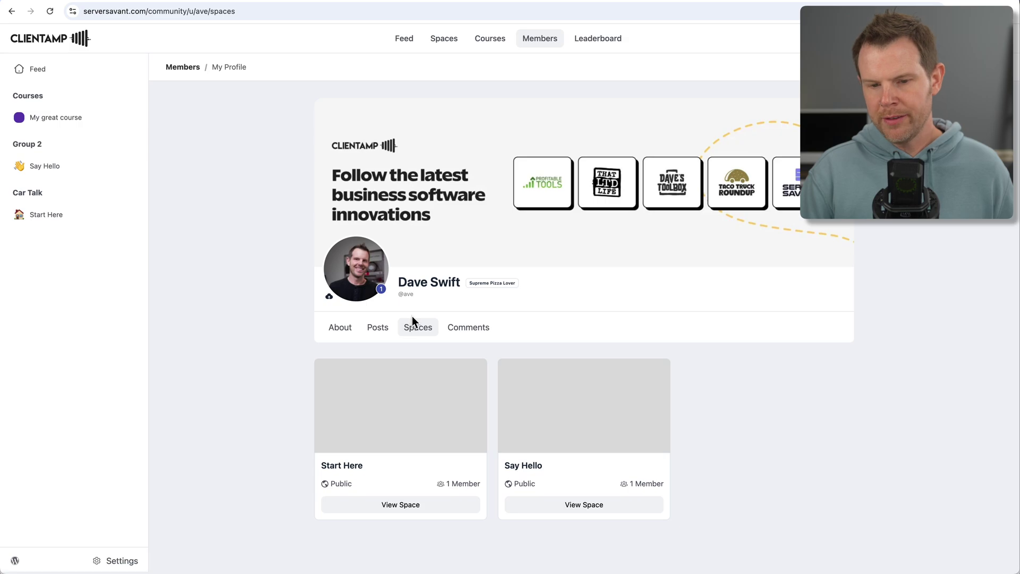
{"action": "left_click", "coordinate": [469, 328]}
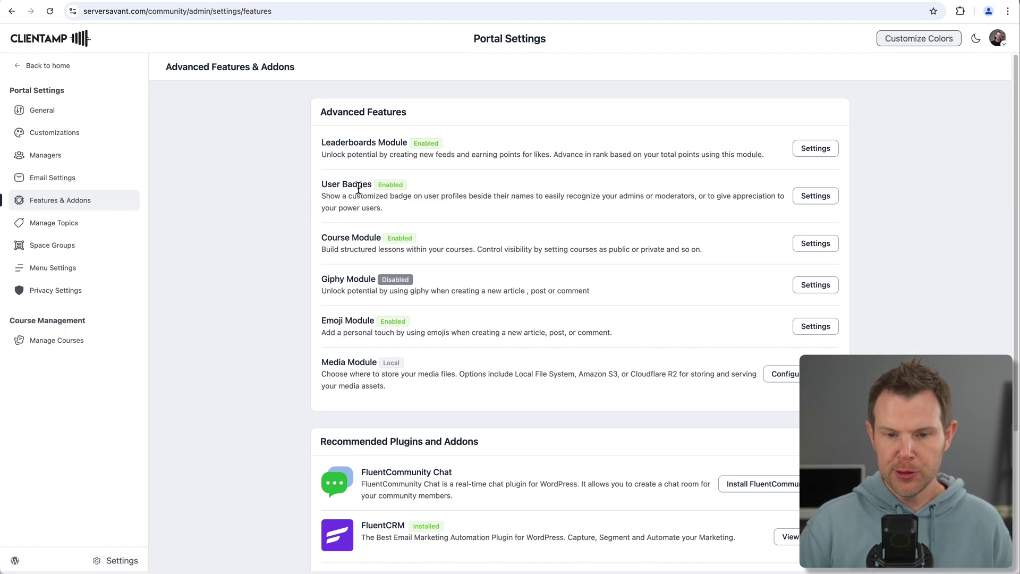
Add a user badge titled 5 Tacos with the color #FFC300 and its label shown, and leave the badge settings
{"action": "left_click", "coordinate": [816, 197]}
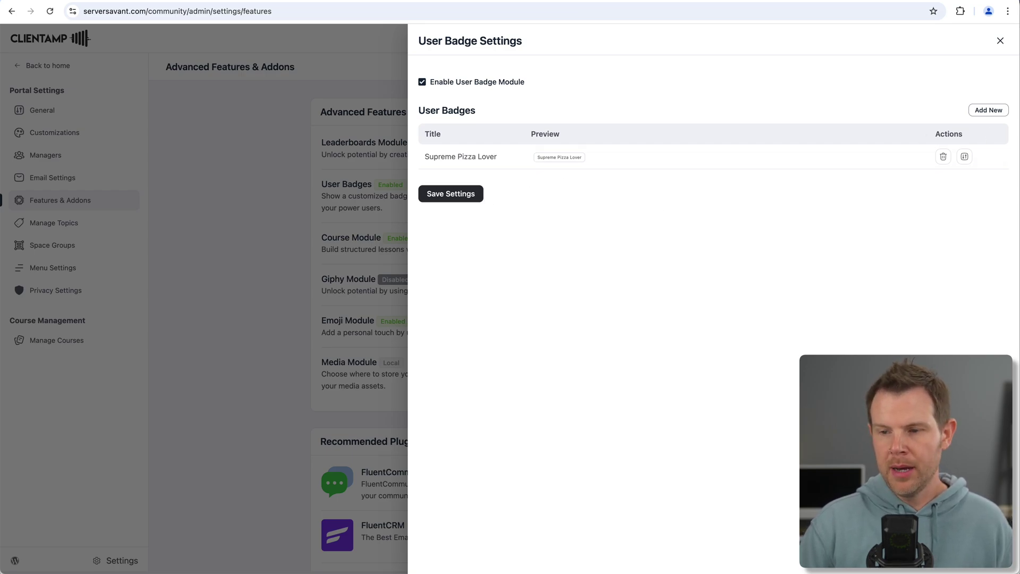
{"action": "left_click", "coordinate": [1001, 110]}
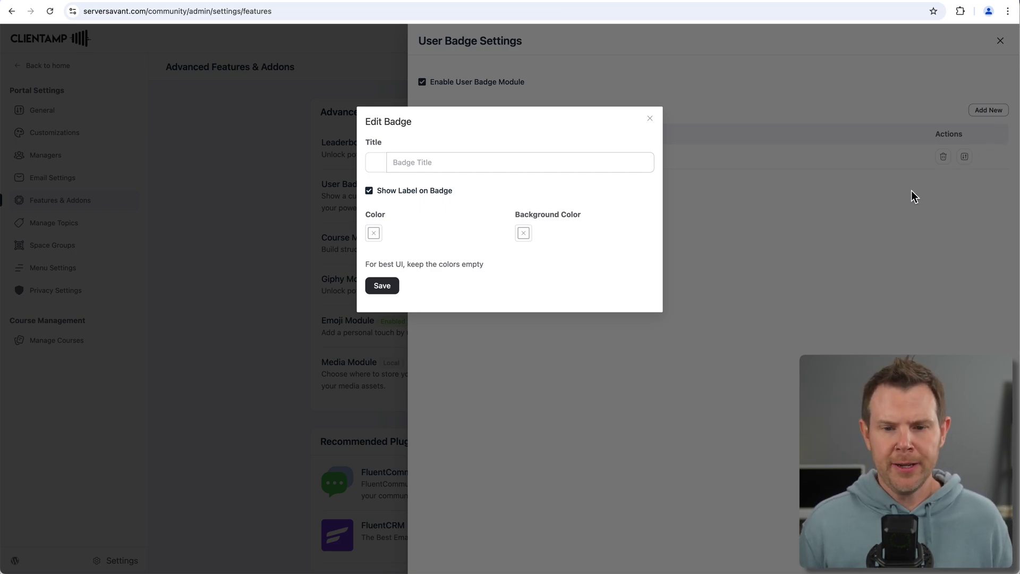
{"action": "left_click", "coordinate": [571, 163]}
{"action": "type", "text": "5 Tacos"}
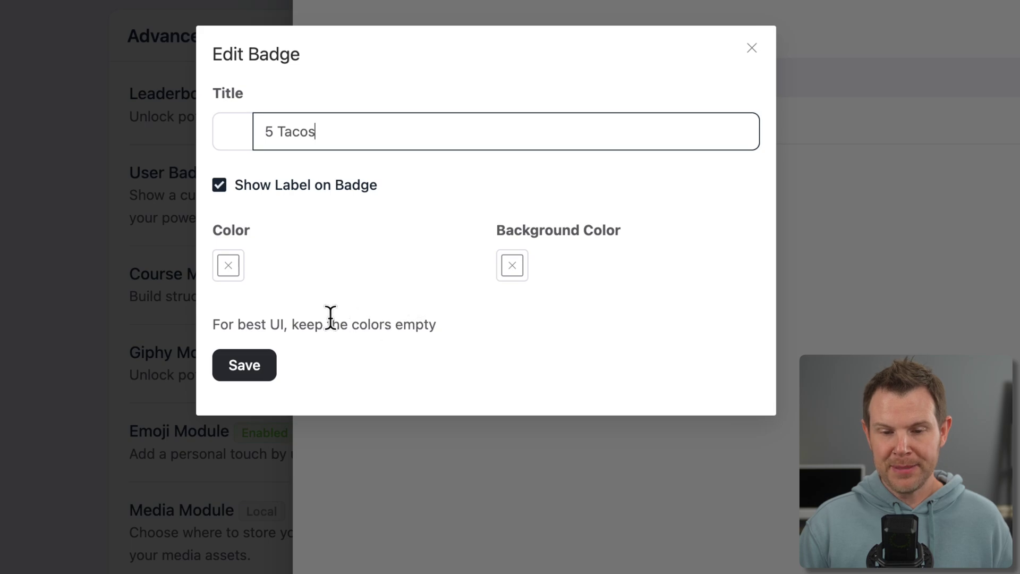
{"action": "left_click", "coordinate": [225, 266]}
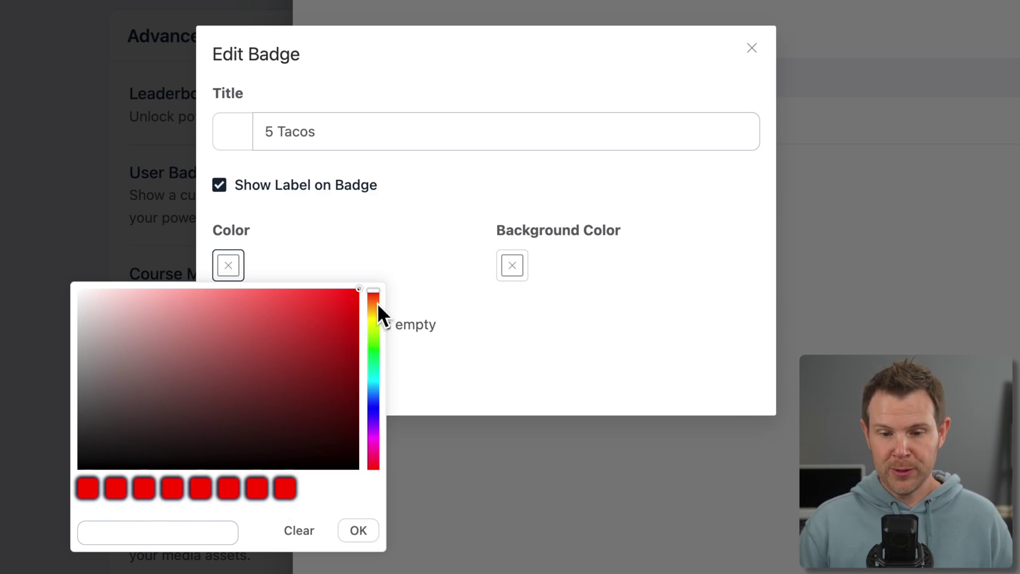
{"action": "left_click_drag", "start_coordinate": [375, 315], "coordinate": [375, 314]}
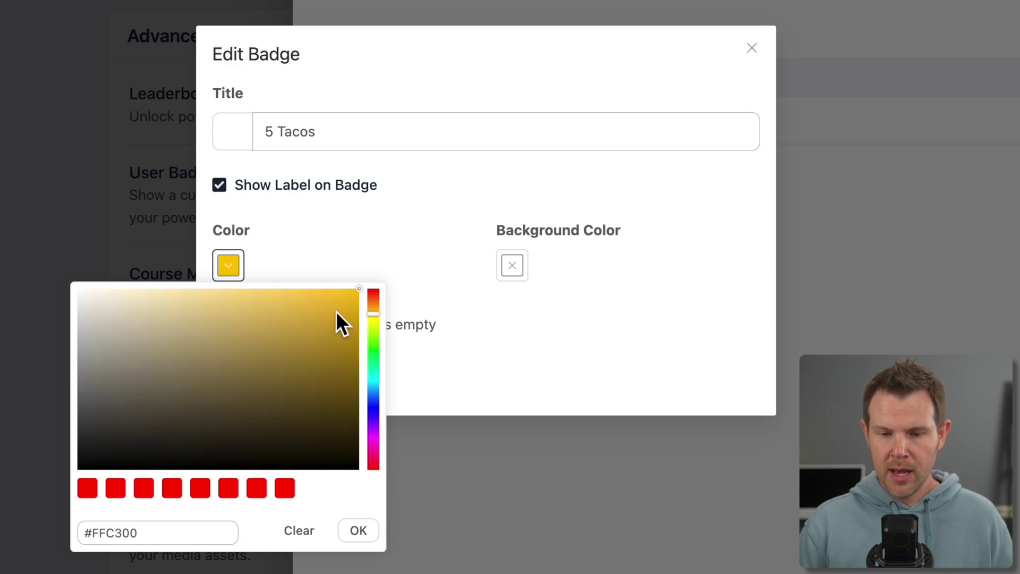
{"action": "left_click", "coordinate": [355, 533]}
{"action": "left_click", "coordinate": [257, 364]}
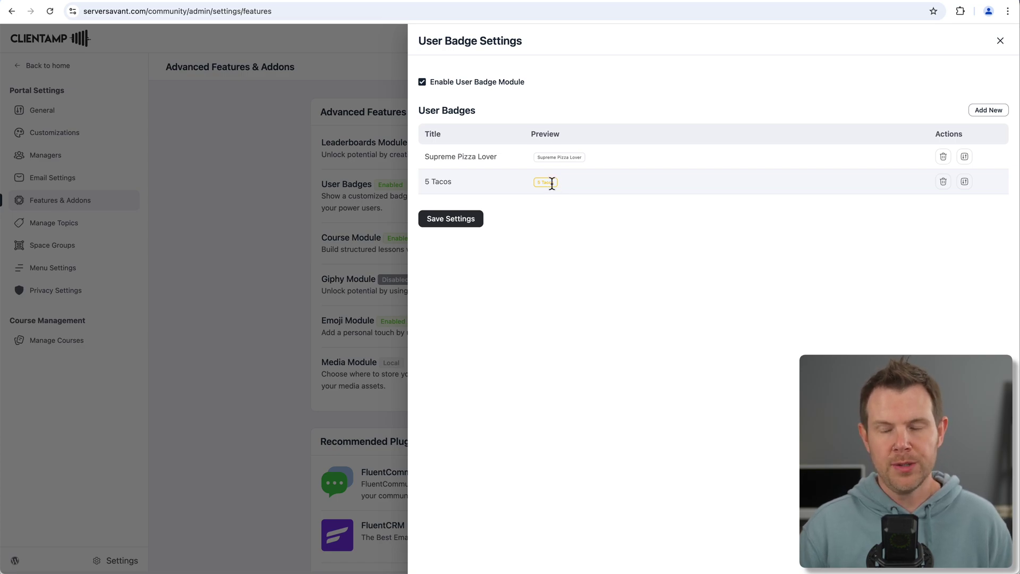
{"action": "left_click", "coordinate": [254, 241]}
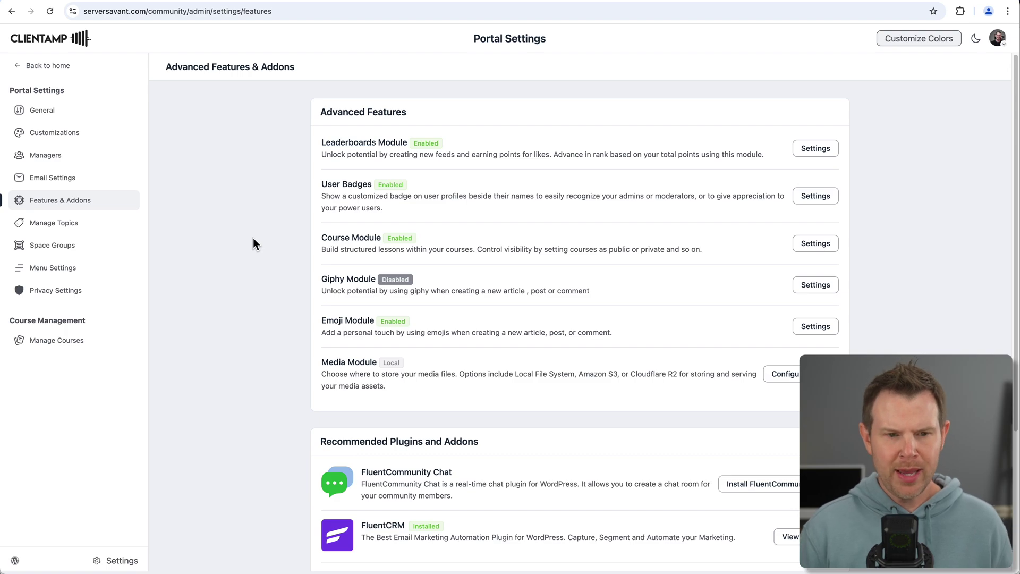
Return to the community and open the member's profile for editing from the members directory
{"action": "left_click", "coordinate": [33, 68]}
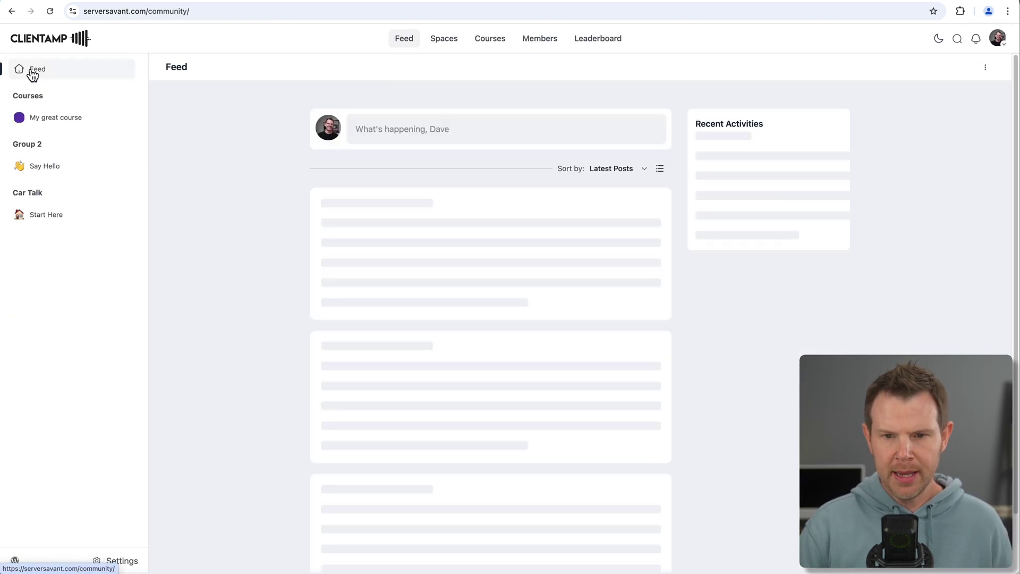
{"action": "left_click", "coordinate": [540, 39]}
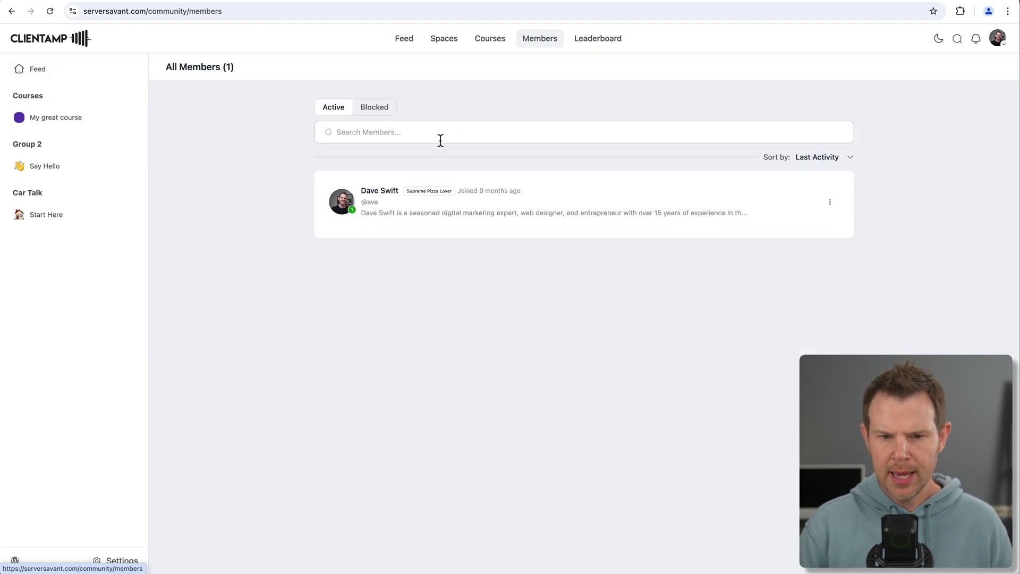
{"action": "left_click", "coordinate": [379, 192]}
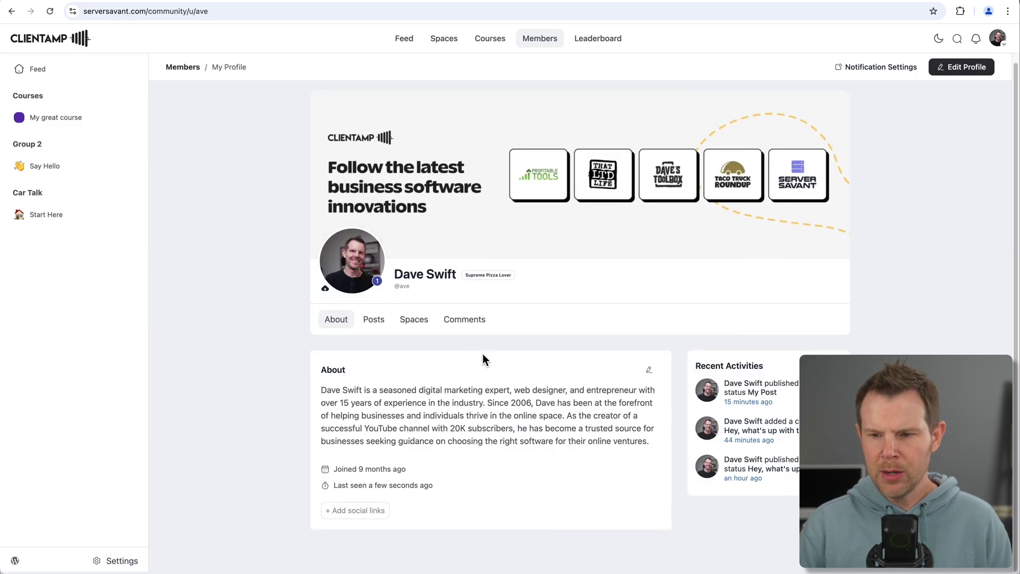
{"action": "mouse_move", "coordinate": [821, 131]}
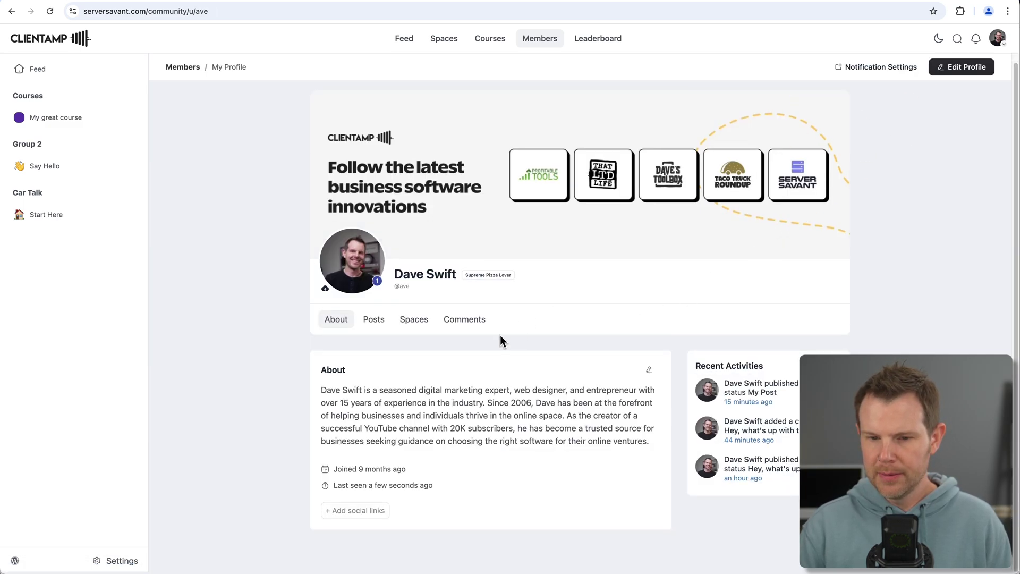
{"action": "left_click", "coordinate": [959, 68]}
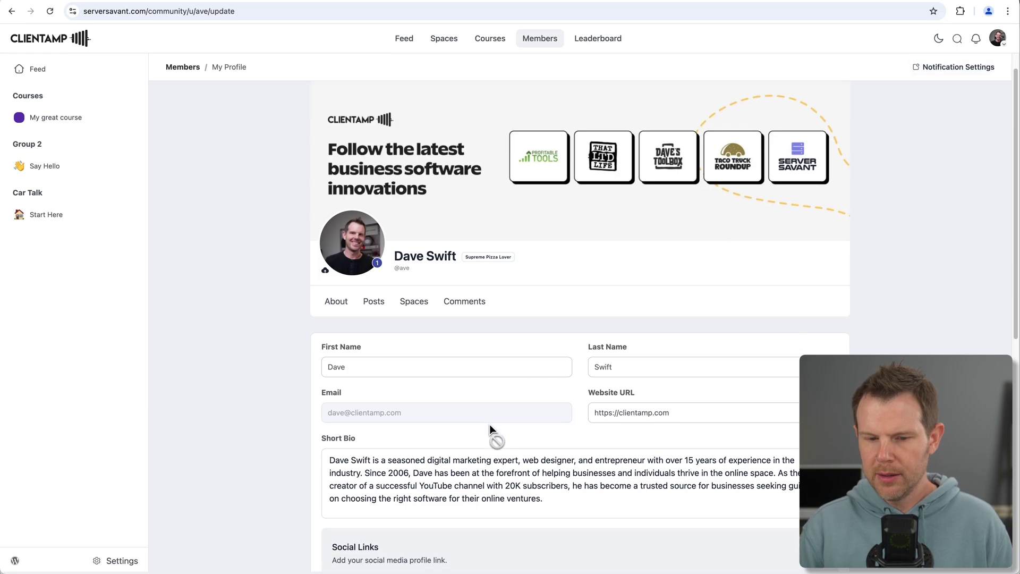
{"action": "scroll", "coordinate": [489, 425], "scroll_direction": "down", "scroll_amount": 8}
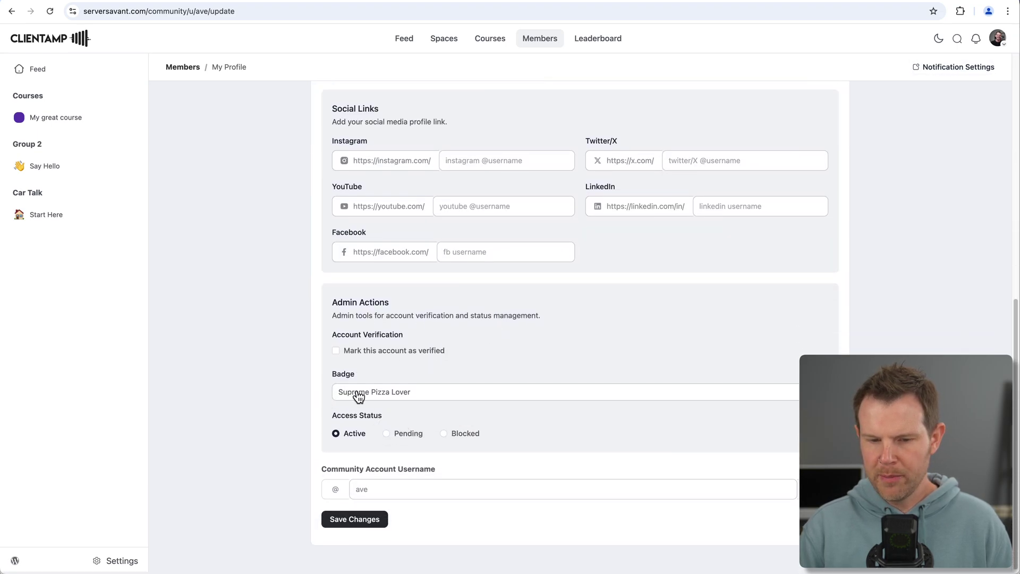
{"action": "left_click", "coordinate": [392, 393]}
{"action": "left_click", "coordinate": [382, 443]}
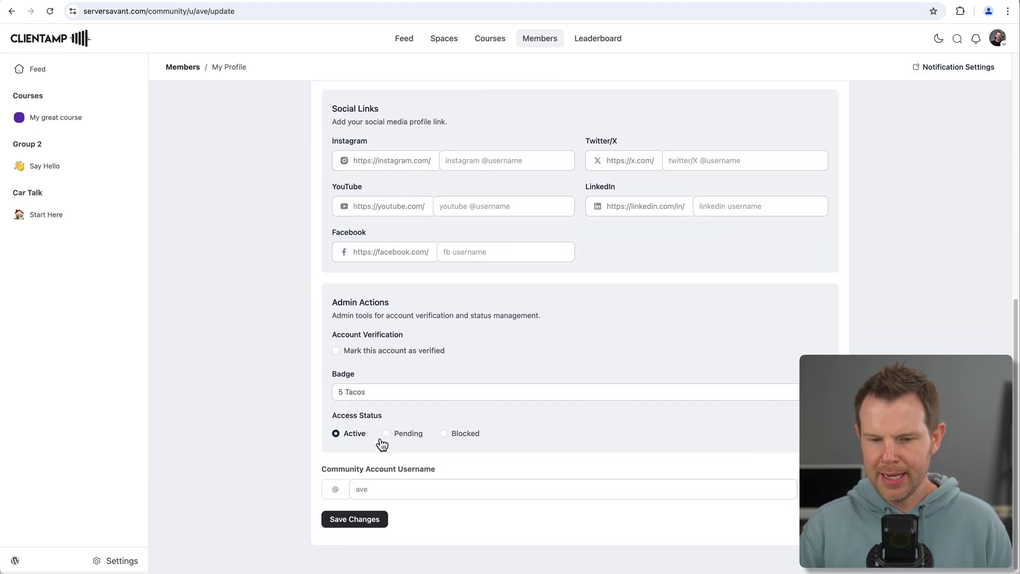
{"action": "left_click", "coordinate": [386, 392]}
{"action": "left_click", "coordinate": [401, 428]}
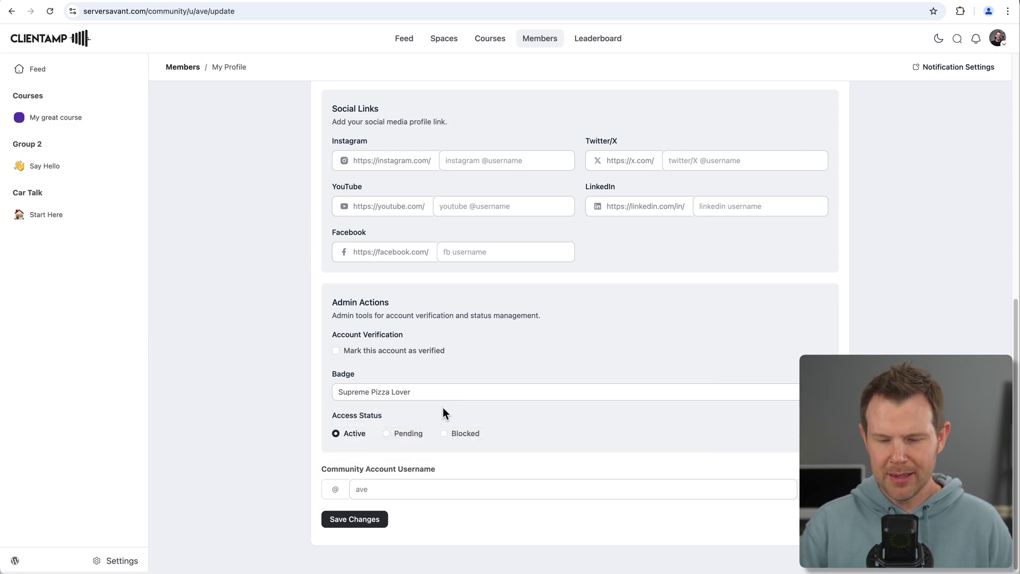
Assign the 5 Tacos badge to the member, mark the account as verified, and save the profile
{"action": "left_click", "coordinate": [450, 395]}
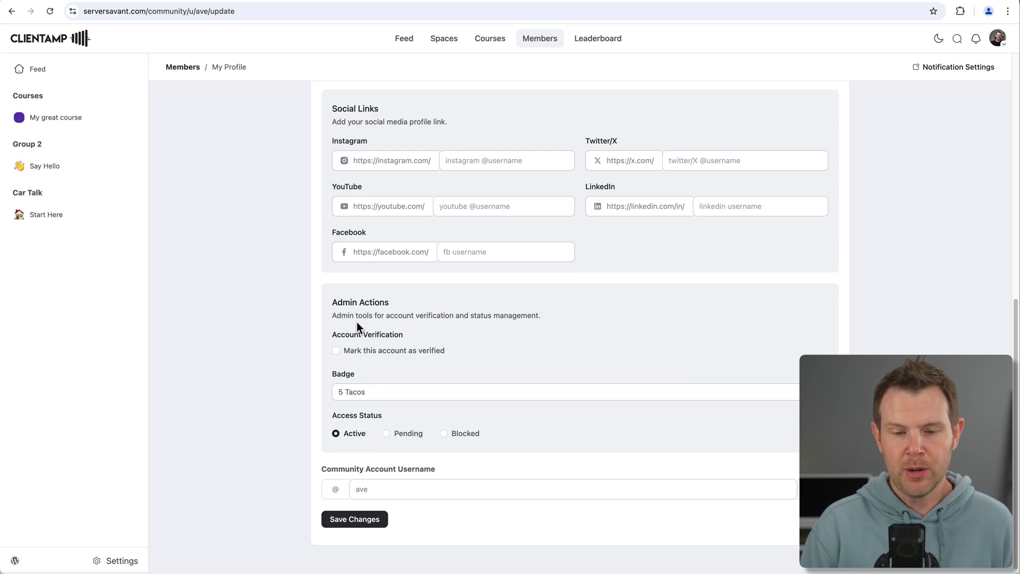
{"action": "left_click", "coordinate": [336, 351]}
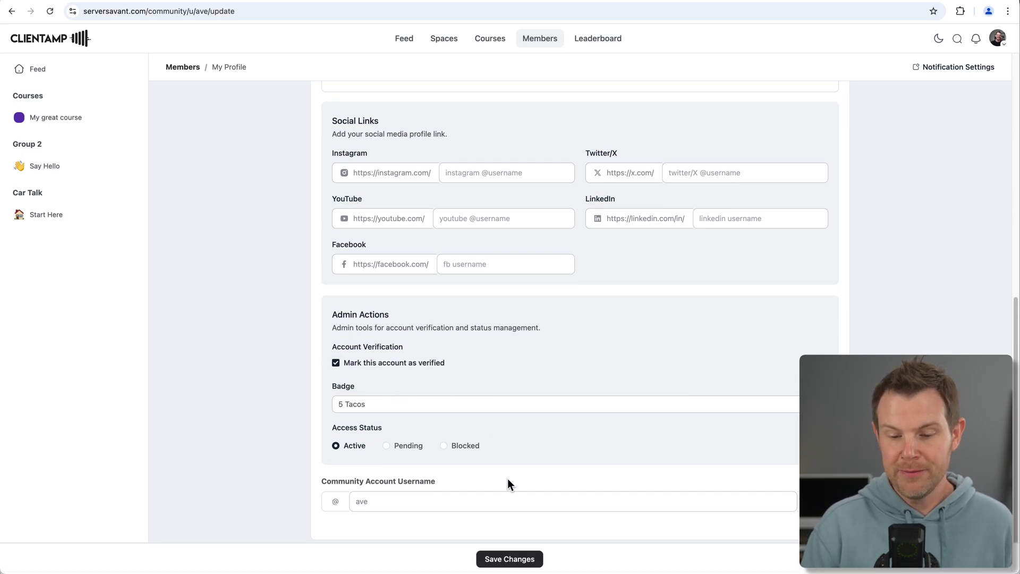
{"action": "left_click", "coordinate": [527, 558]}
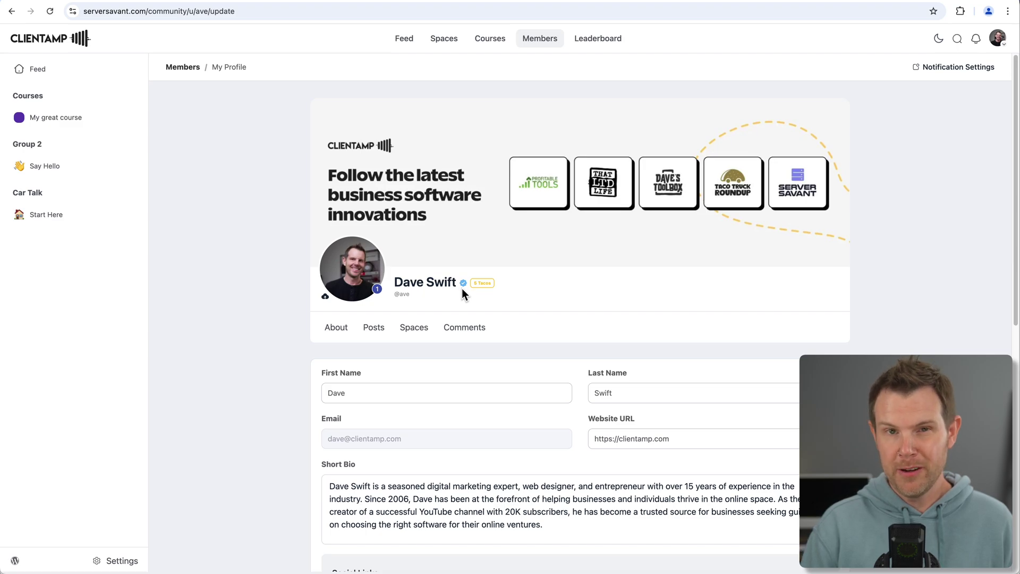
Open the Monetizing Your Spaces article in the FluentCommunity docs and review its space privacy, lock screen and payment form instructions
{"action": "scroll", "coordinate": [503, 312], "scroll_direction": "down", "scroll_amount": 1}
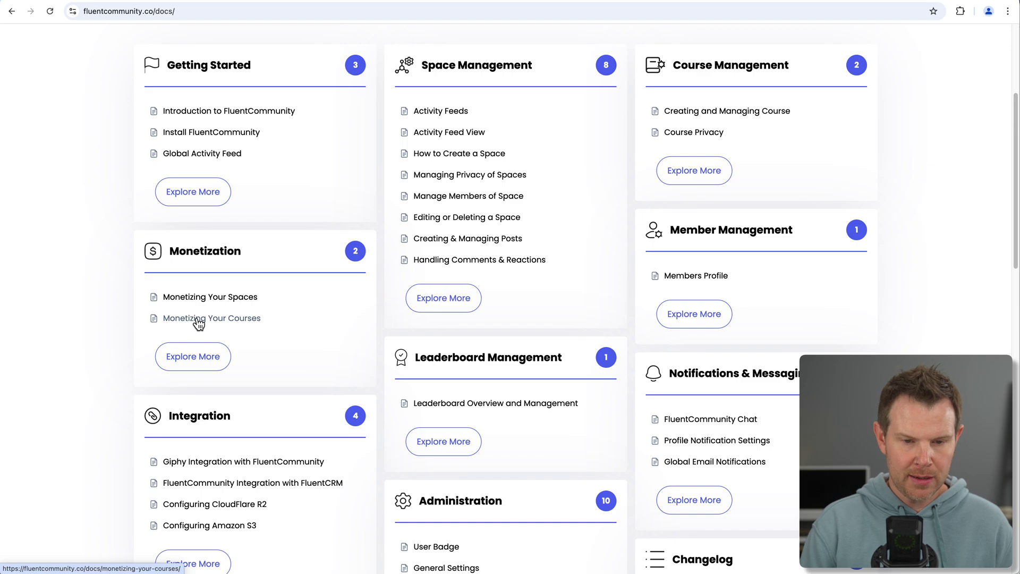
{"action": "left_click", "coordinate": [220, 300]}
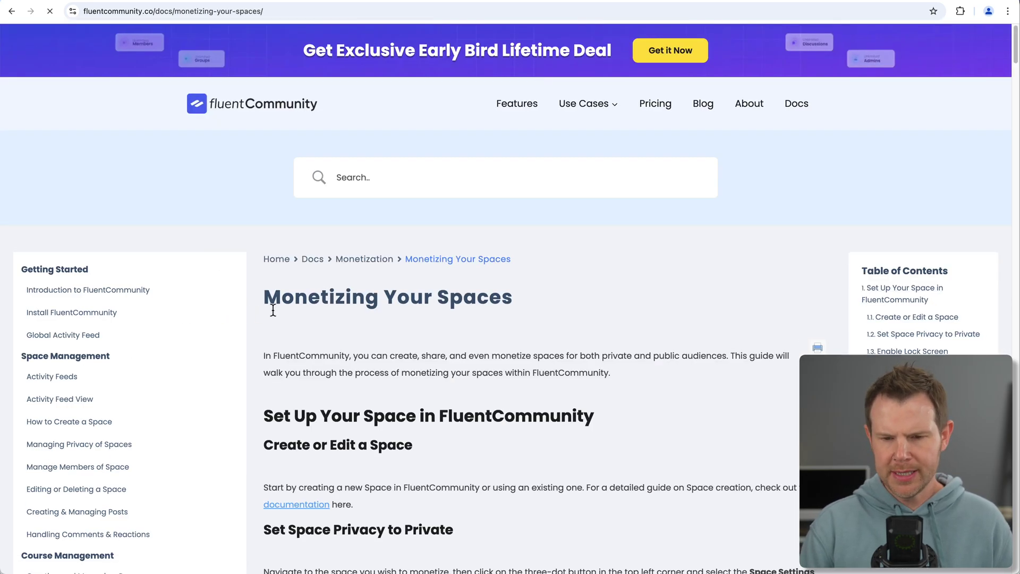
{"action": "scroll", "coordinate": [426, 460], "scroll_direction": "down", "scroll_amount": 2}
{"action": "scroll", "coordinate": [426, 455], "scroll_direction": "down", "scroll_amount": 4}
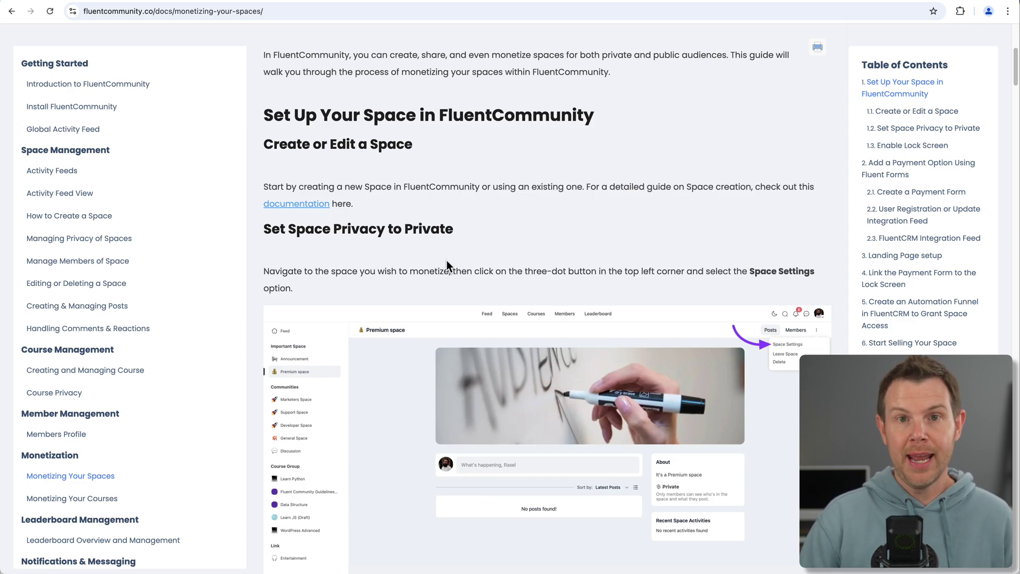
{"action": "scroll", "coordinate": [449, 260], "scroll_direction": "down", "scroll_amount": 6}
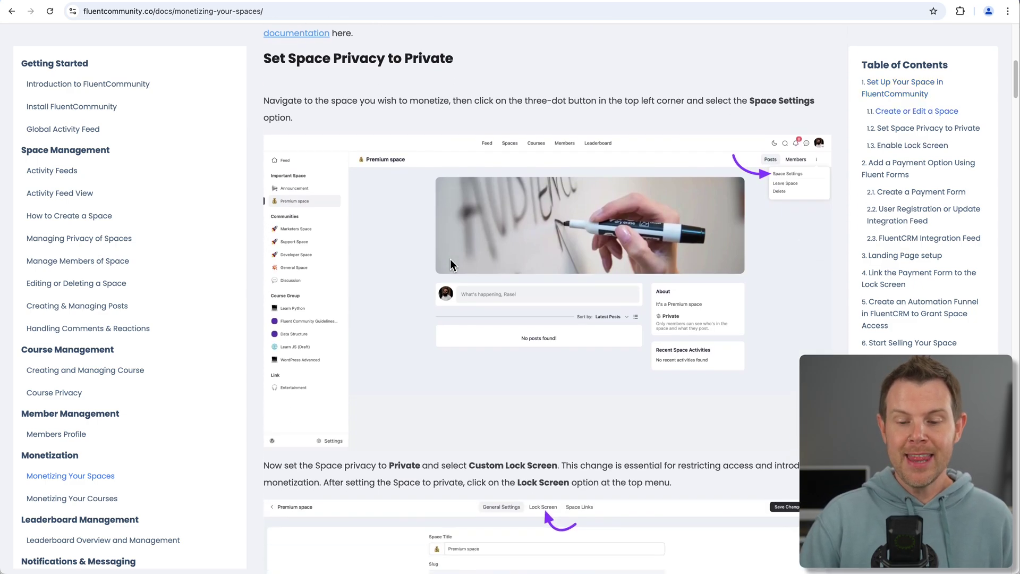
{"action": "scroll", "coordinate": [598, 330], "scroll_direction": "down", "scroll_amount": 3}
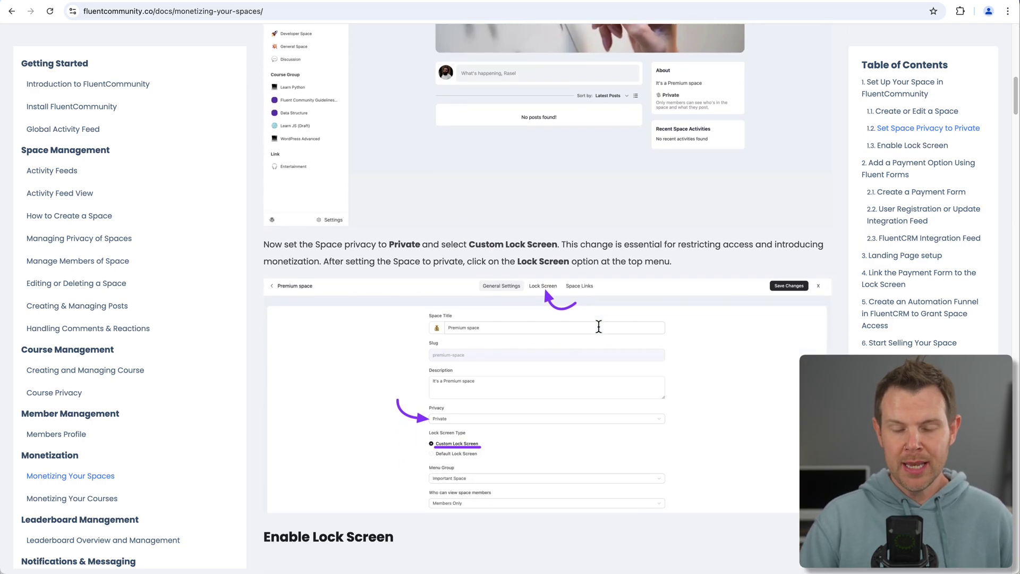
{"action": "scroll", "coordinate": [599, 327], "scroll_direction": "down", "scroll_amount": 4}
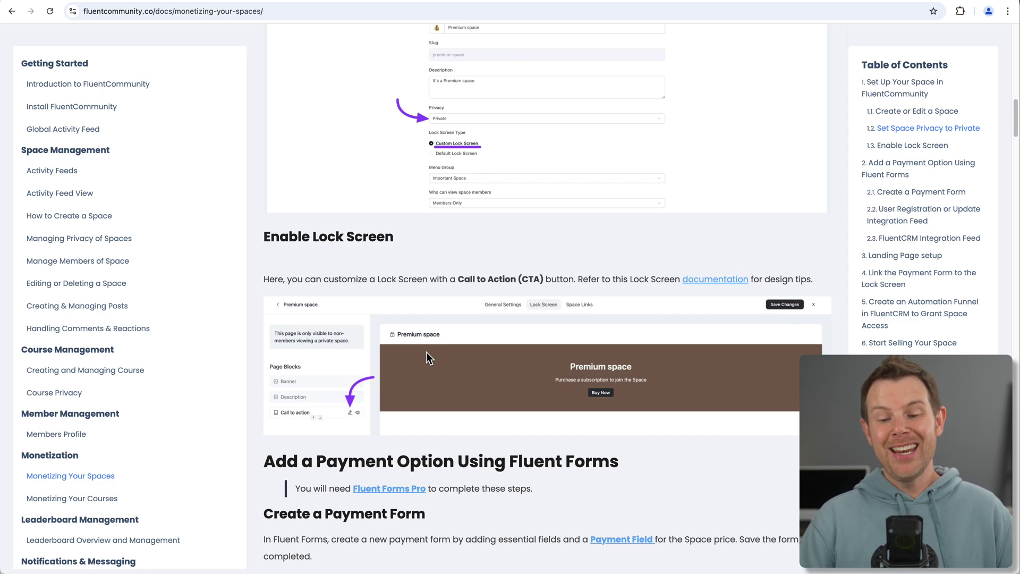
{"action": "scroll", "coordinate": [427, 352], "scroll_direction": "down", "scroll_amount": 3}
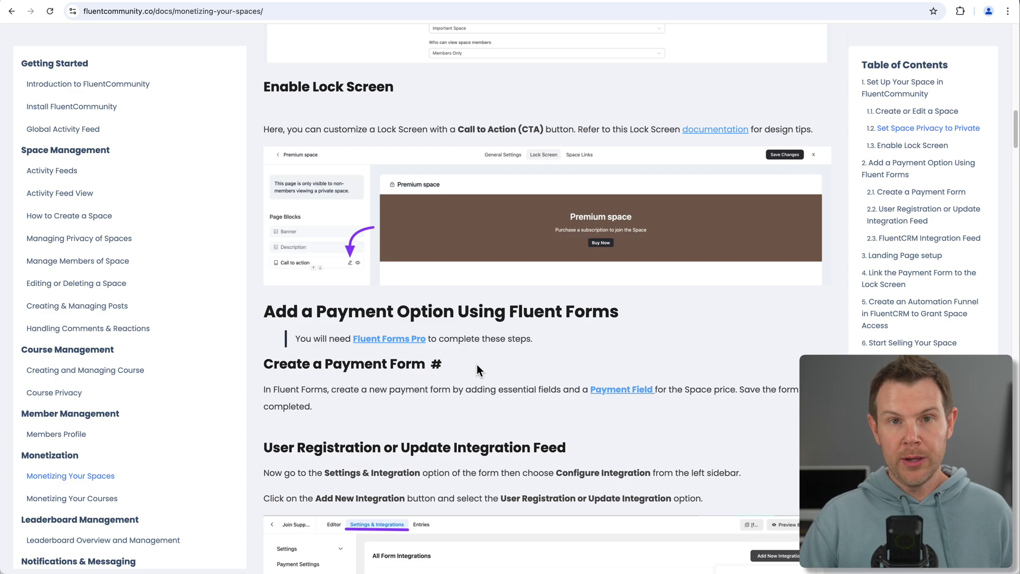
{"action": "scroll", "coordinate": [477, 364], "scroll_direction": "down", "scroll_amount": 1}
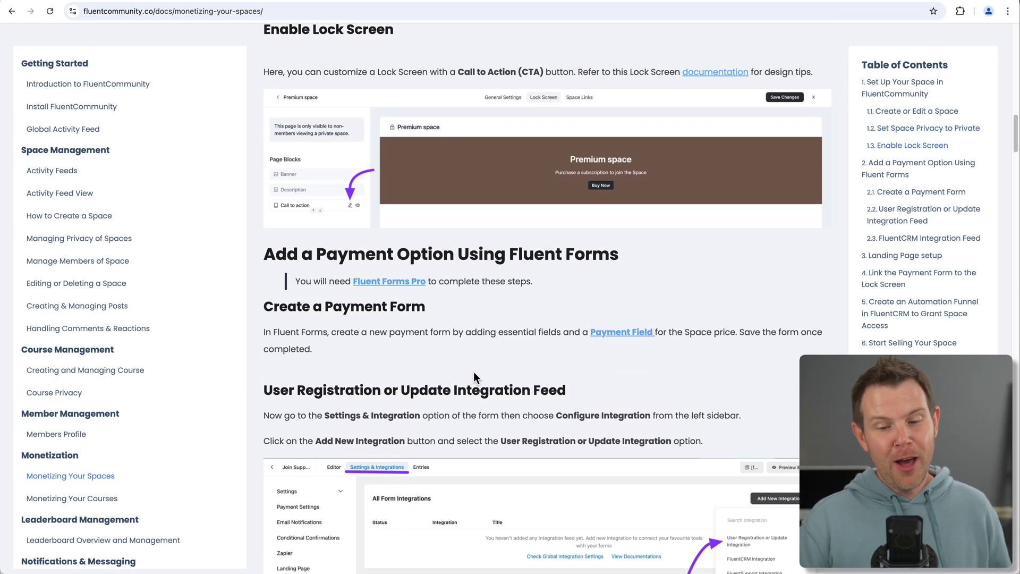
Review the article's Fluent Forms payment form, User Registration feed and FluentCRM Integration Feed instructions
{"action": "scroll", "coordinate": [473, 372], "scroll_direction": "down", "scroll_amount": 2}
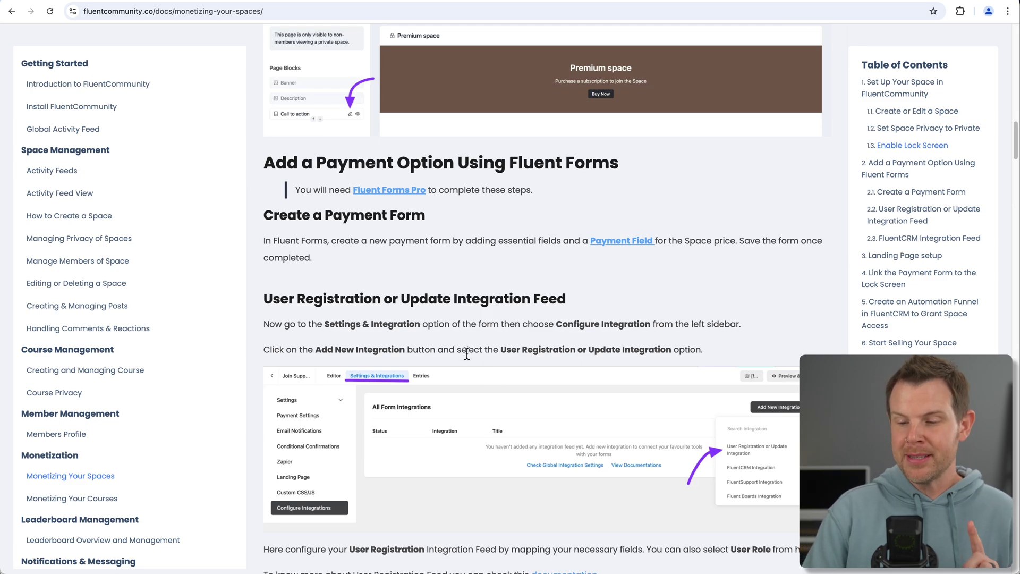
{"action": "scroll", "coordinate": [465, 379], "scroll_direction": "down", "scroll_amount": 2}
{"action": "scroll", "coordinate": [464, 375], "scroll_direction": "down", "scroll_amount": 4}
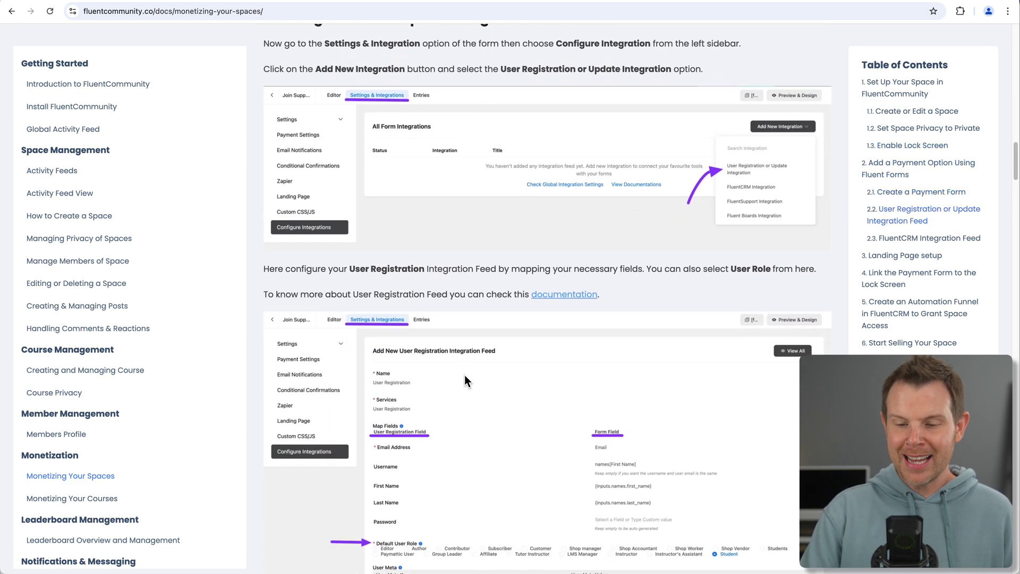
{"action": "scroll", "coordinate": [464, 374], "scroll_direction": "down", "scroll_amount": 4}
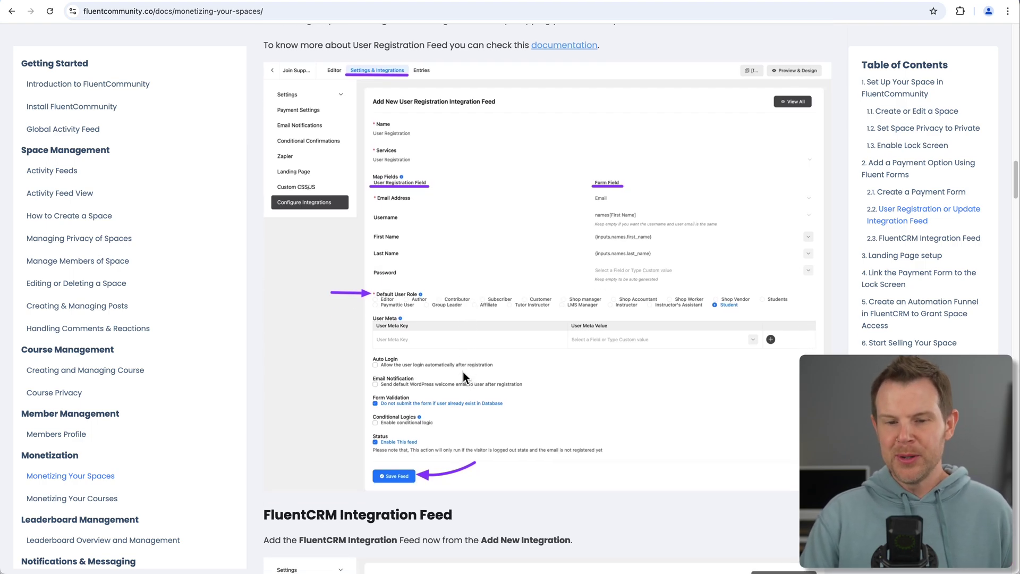
{"action": "scroll", "coordinate": [461, 372], "scroll_direction": "down", "scroll_amount": 4}
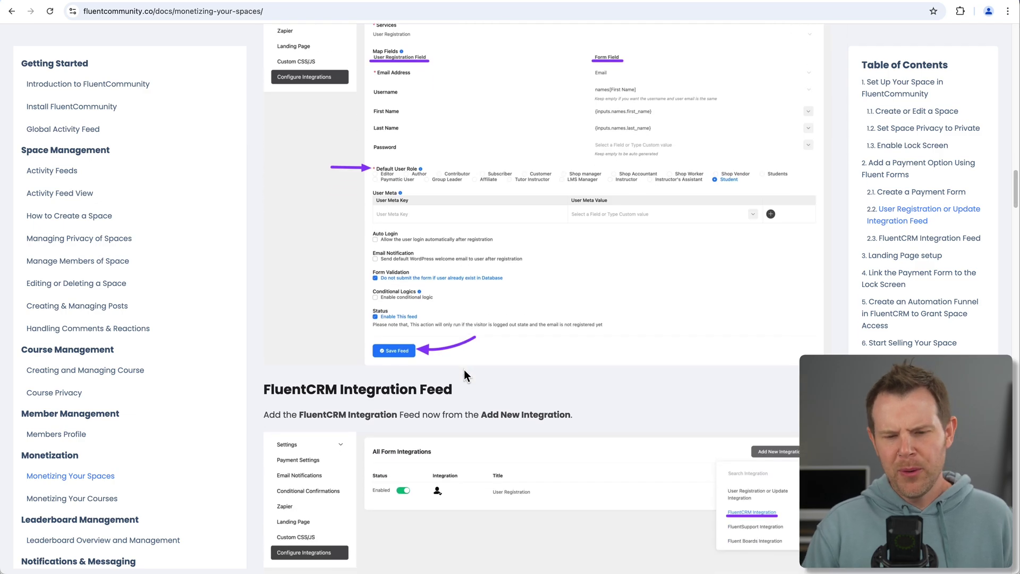
{"action": "scroll", "coordinate": [463, 369], "scroll_direction": "down", "scroll_amount": 3}
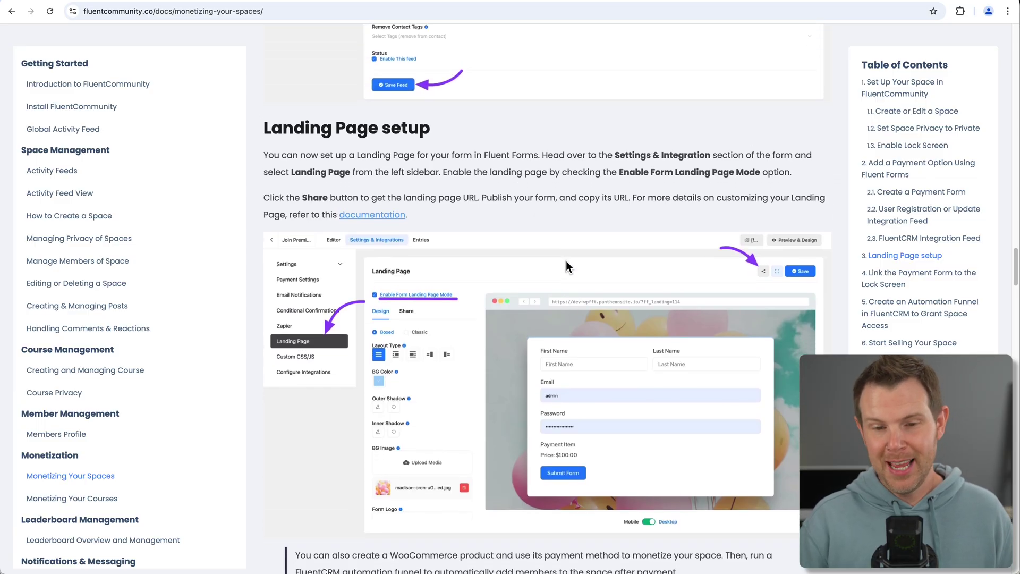
Read how to set up the landing page, link the payment form to the lock screen and create the FluentCRM automation funnel
{"action": "scroll", "coordinate": [567, 260], "scroll_direction": "down", "scroll_amount": 5}
{"action": "scroll", "coordinate": [566, 264], "scroll_direction": "down", "scroll_amount": 7}
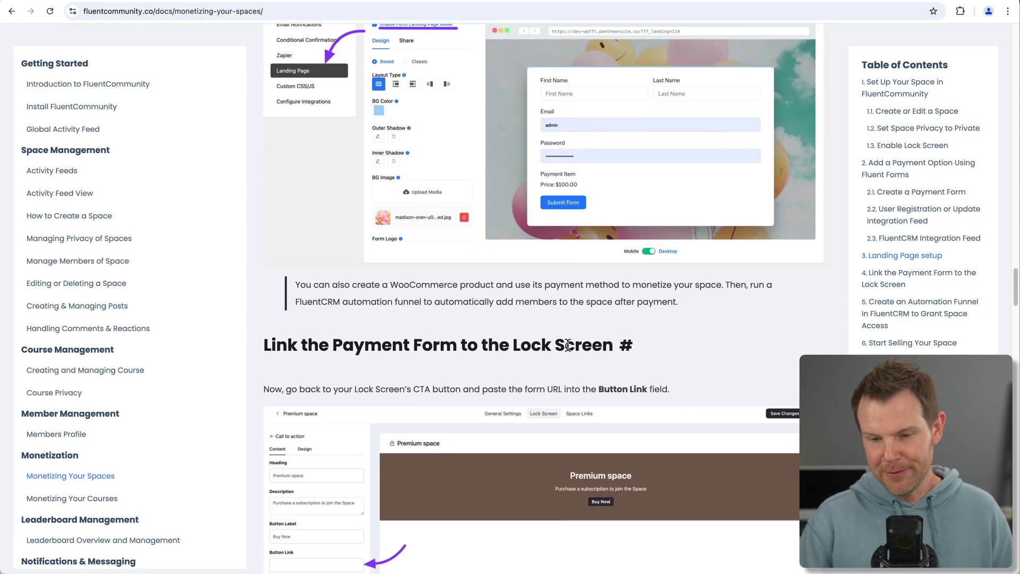
{"action": "scroll", "coordinate": [570, 344], "scroll_direction": "down", "scroll_amount": 7}
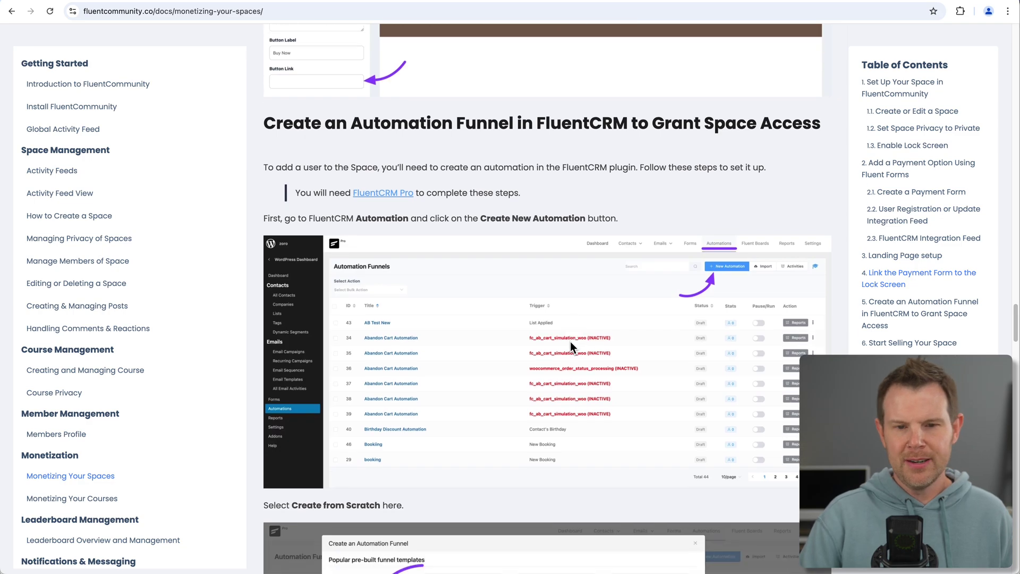
{"action": "scroll", "coordinate": [570, 344], "scroll_direction": "down", "scroll_amount": 6}
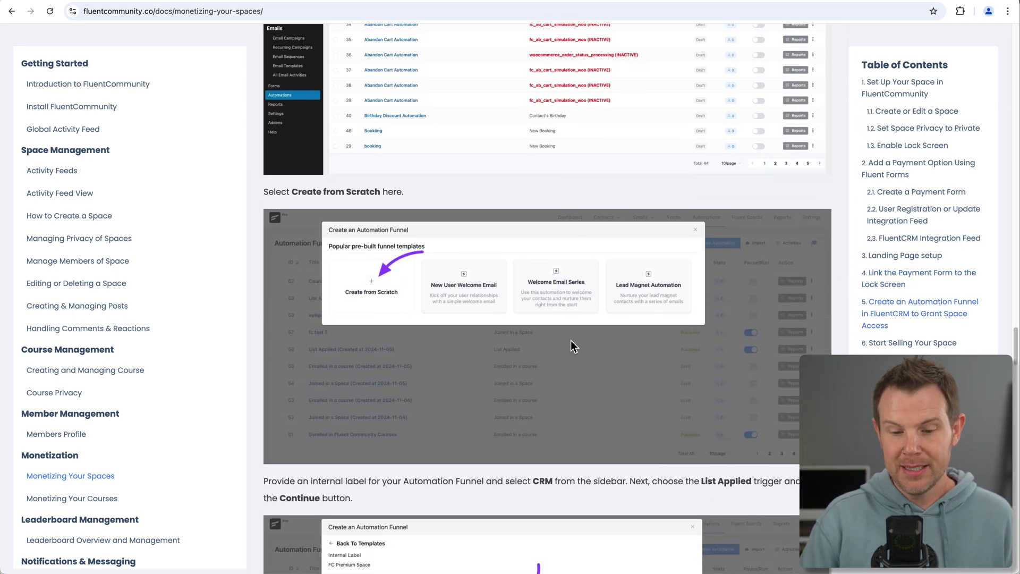
{"action": "scroll", "coordinate": [572, 341], "scroll_direction": "down", "scroll_amount": 10}
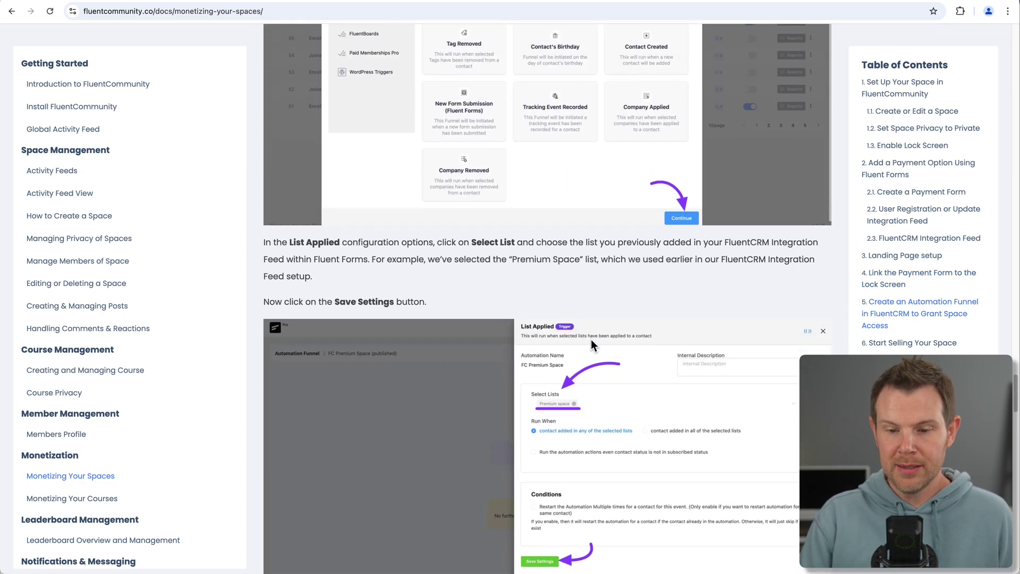
{"action": "scroll", "coordinate": [591, 340], "scroll_direction": "down", "scroll_amount": 1}
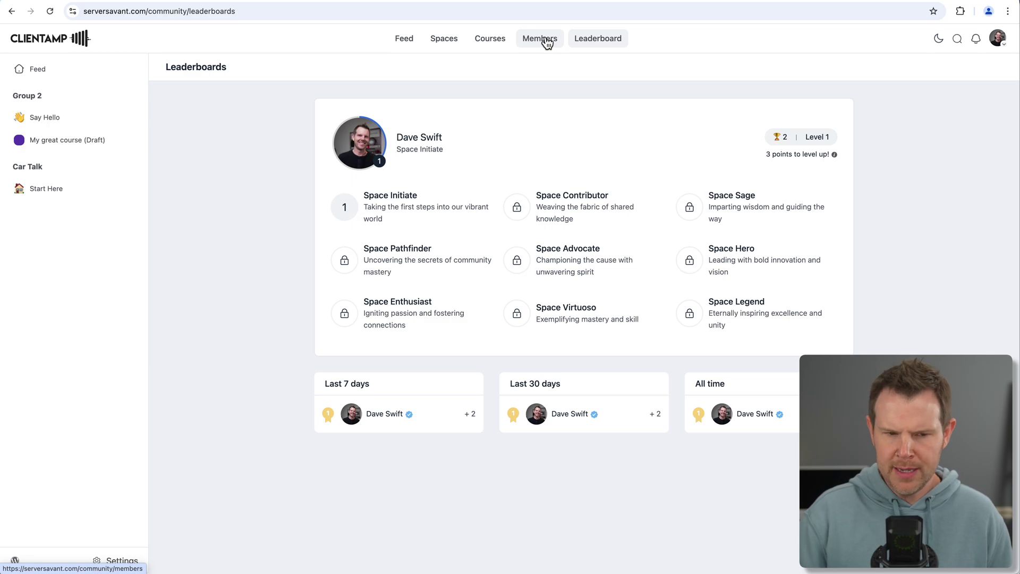
Open the Leaderboards Module settings in the community's Features & Addons and examine the level titles, descriptions and minimum points
{"action": "left_click", "coordinate": [112, 563]}
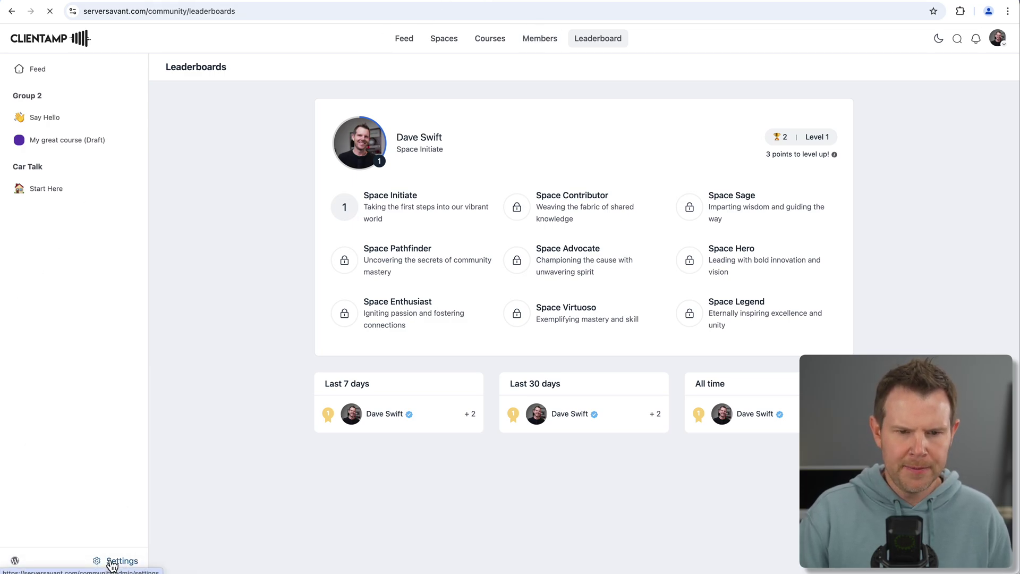
{"action": "left_click", "coordinate": [69, 200]}
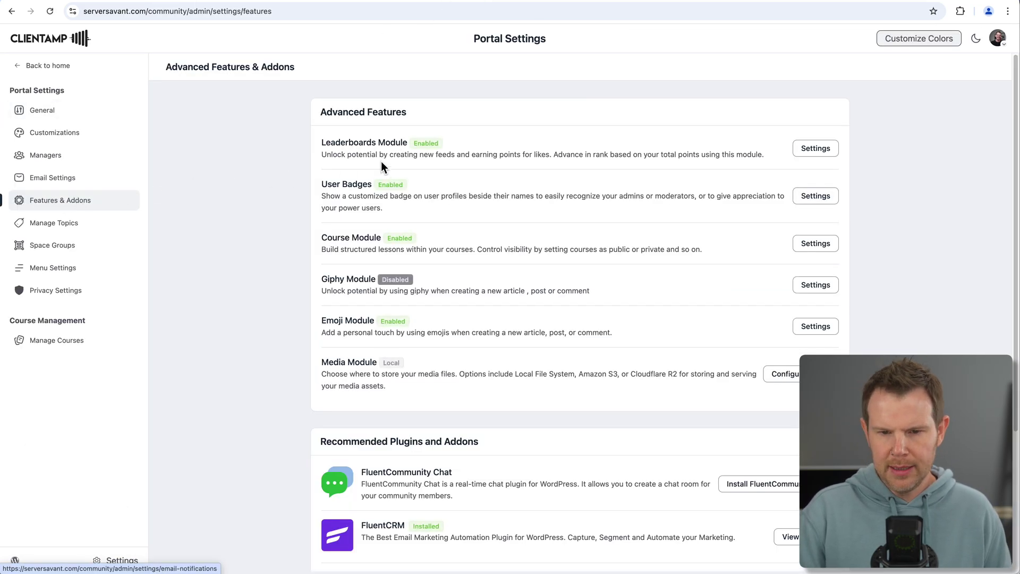
{"action": "left_click", "coordinate": [815, 149]}
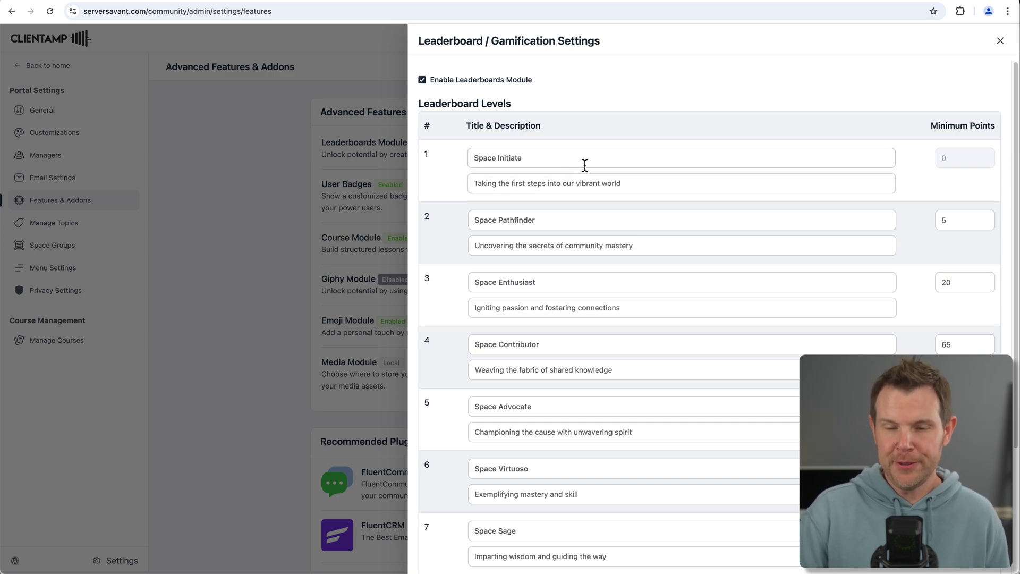
{"action": "scroll", "coordinate": [581, 261], "scroll_direction": "down", "scroll_amount": 1}
{"action": "scroll", "coordinate": [581, 265], "scroll_direction": "down", "scroll_amount": 5}
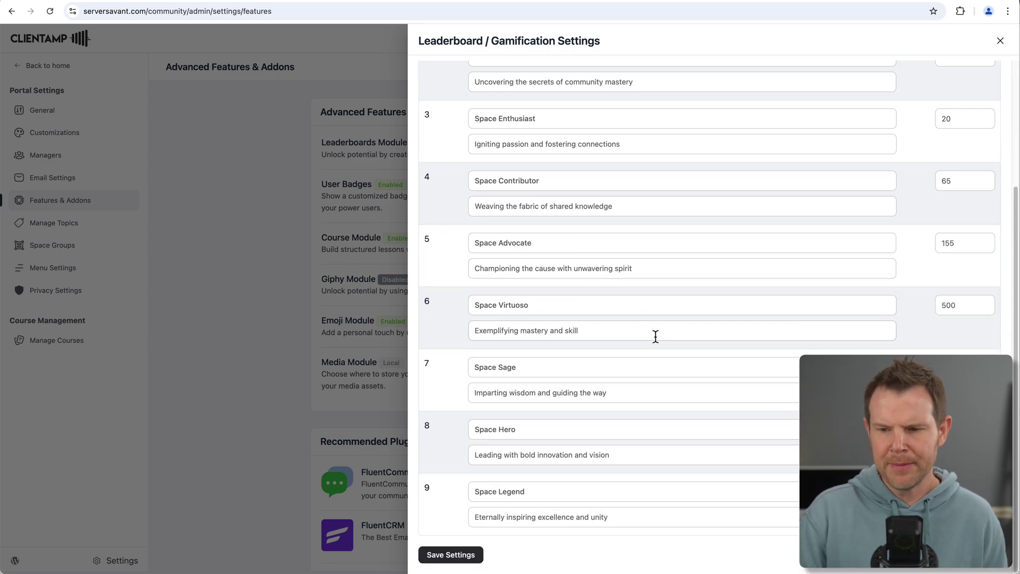
{"action": "scroll", "coordinate": [656, 336], "scroll_direction": "up", "scroll_amount": 3}
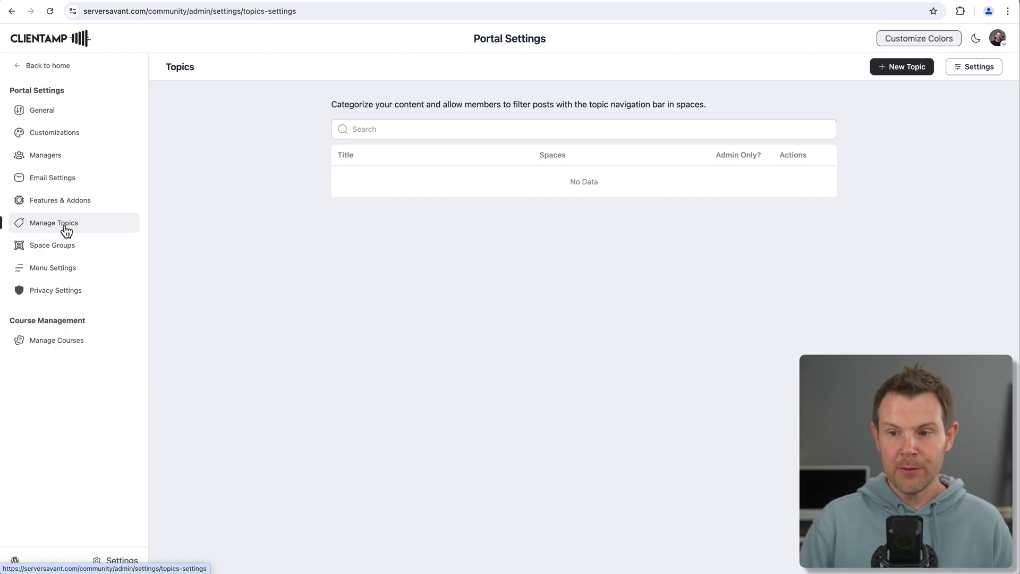
Review the portal's menu settings and general settings in dark mode, restore light mode, and open the color customizer
{"action": "left_click", "coordinate": [64, 269]}
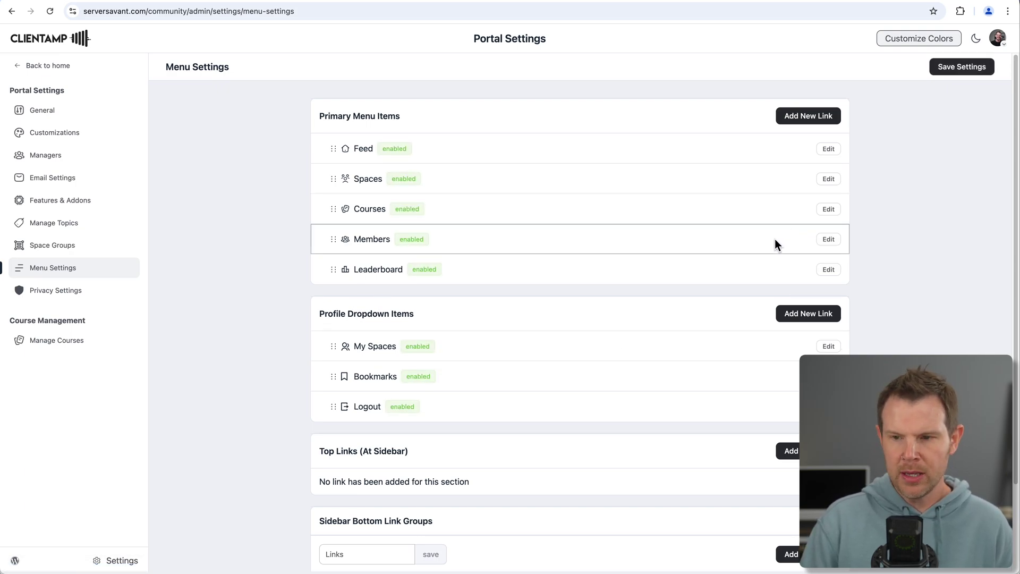
{"action": "left_click", "coordinate": [976, 38]}
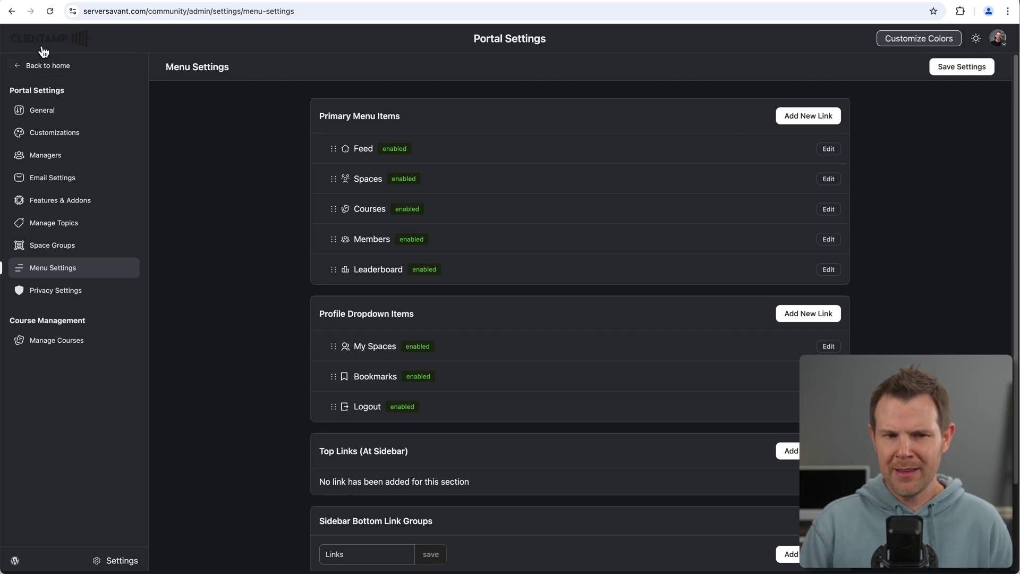
{"action": "left_click", "coordinate": [48, 116]}
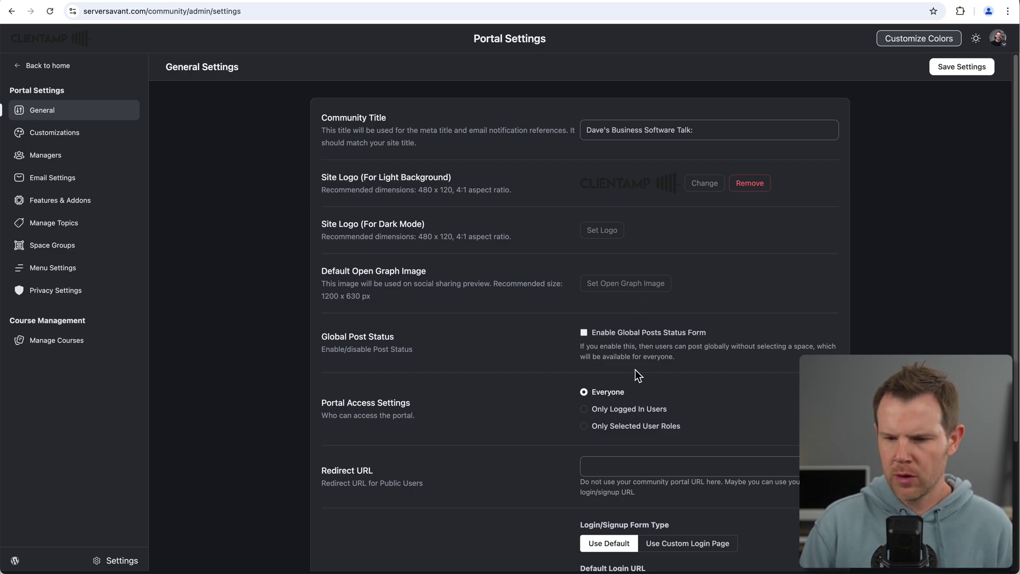
{"action": "left_click", "coordinate": [976, 40]}
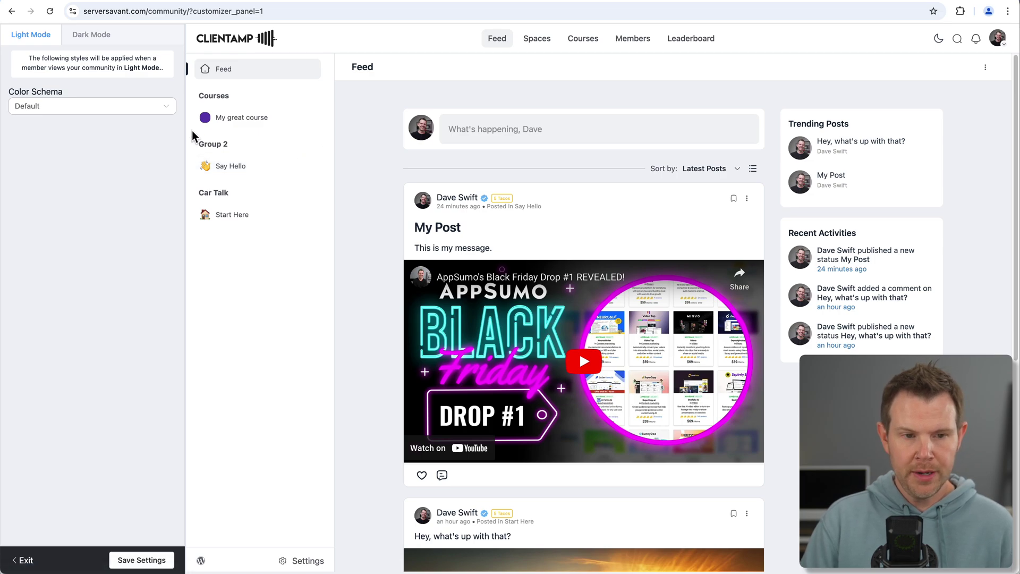
Try the Sunset Sands, Ocean Blue and Sky Blue color schemas for light mode
{"action": "left_click", "coordinate": [128, 110]}
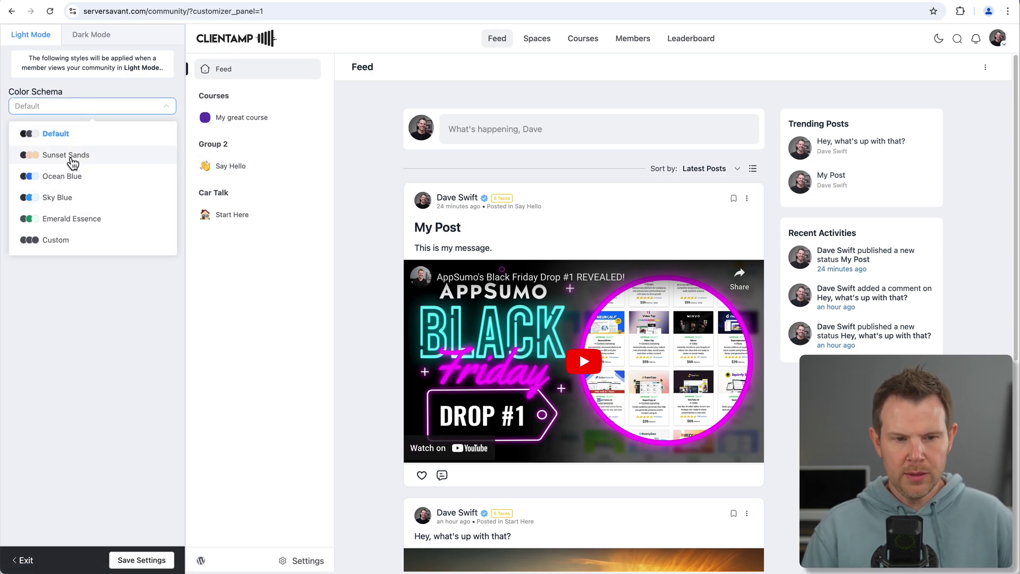
{"action": "left_click", "coordinate": [72, 160]}
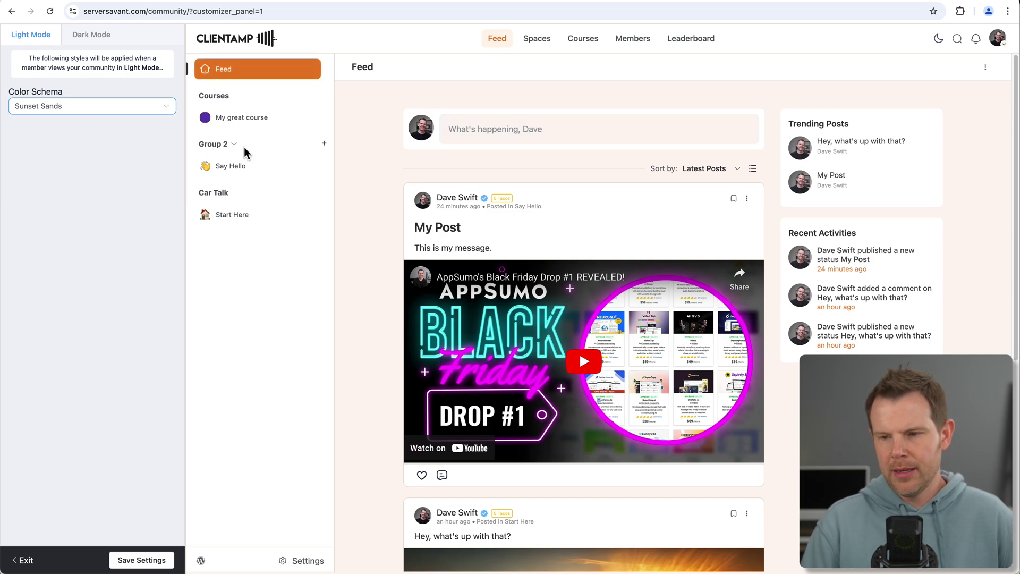
{"action": "left_click", "coordinate": [92, 112]}
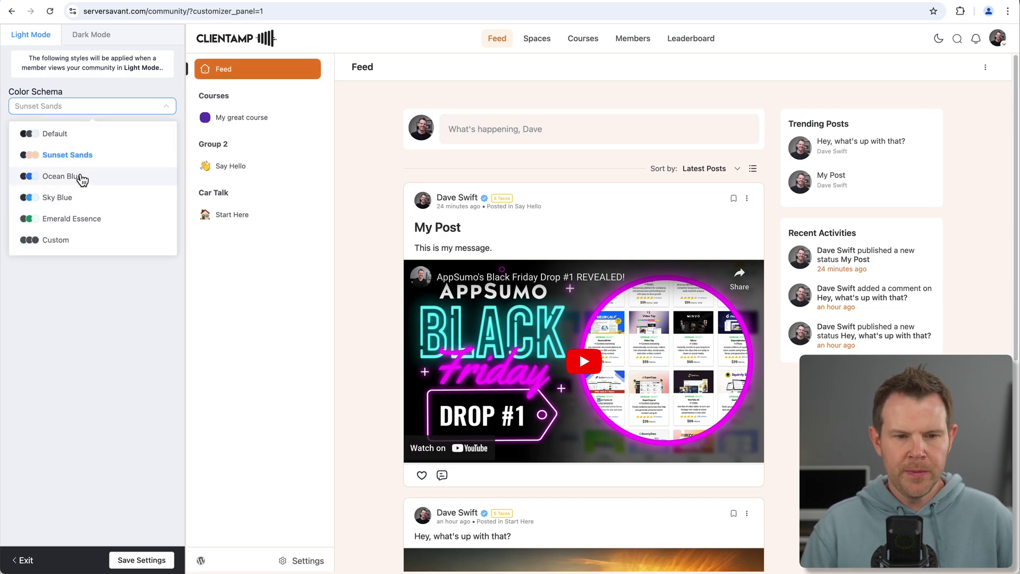
{"action": "left_click", "coordinate": [80, 176]}
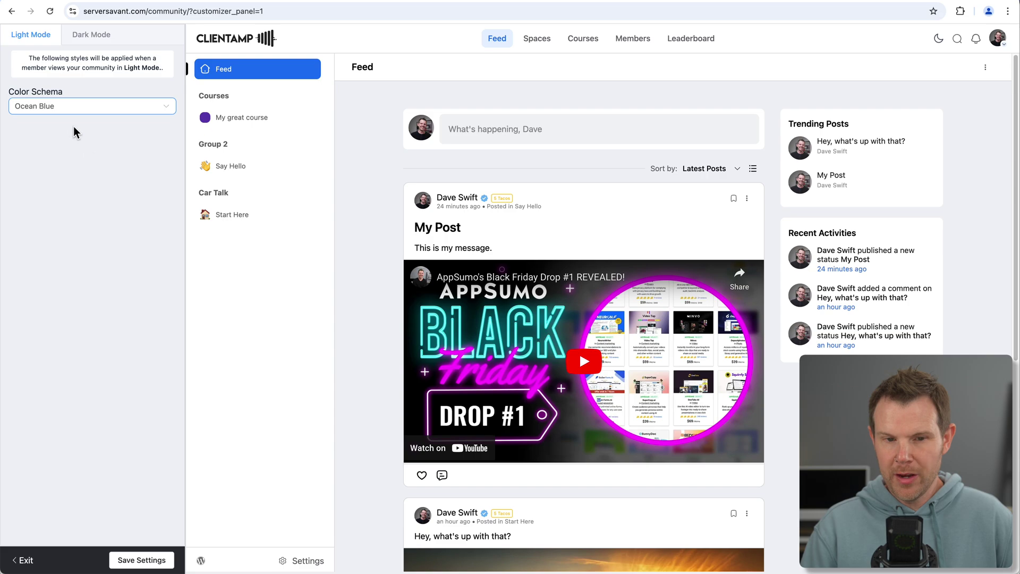
{"action": "left_click", "coordinate": [61, 109]}
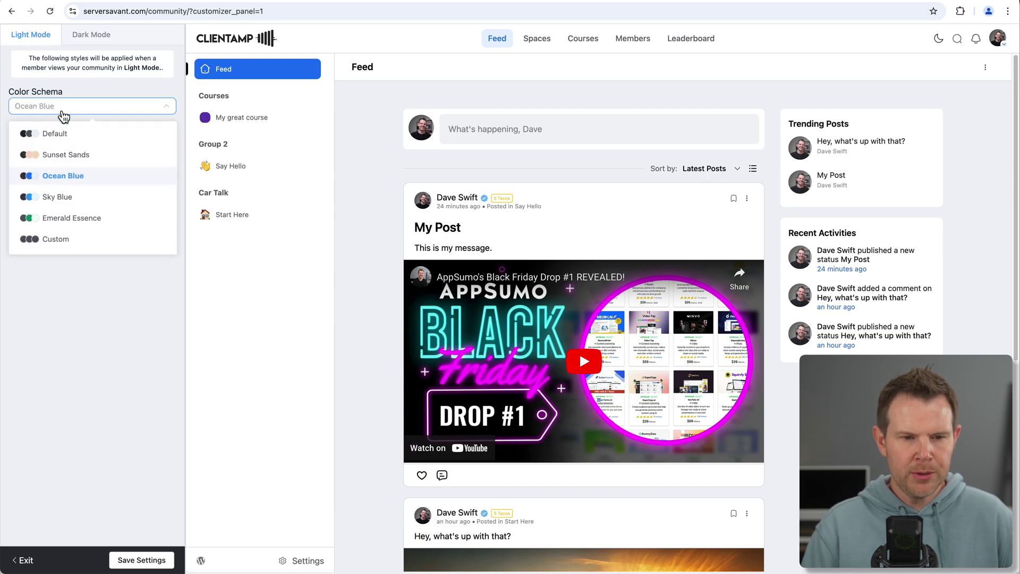
{"action": "left_click", "coordinate": [75, 197]}
Apply the Emerald Essence color schema to light mode and switch the schema to Custom to expose its individual color options
{"action": "left_click", "coordinate": [116, 109]}
{"action": "left_click", "coordinate": [123, 213]}
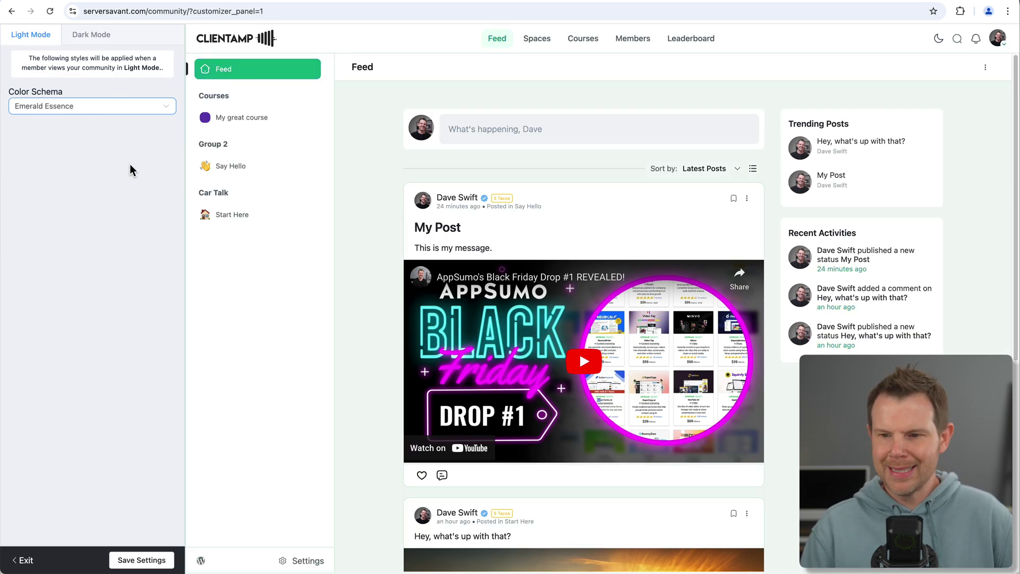
{"action": "left_click", "coordinate": [122, 110]}
{"action": "left_click", "coordinate": [88, 242]}
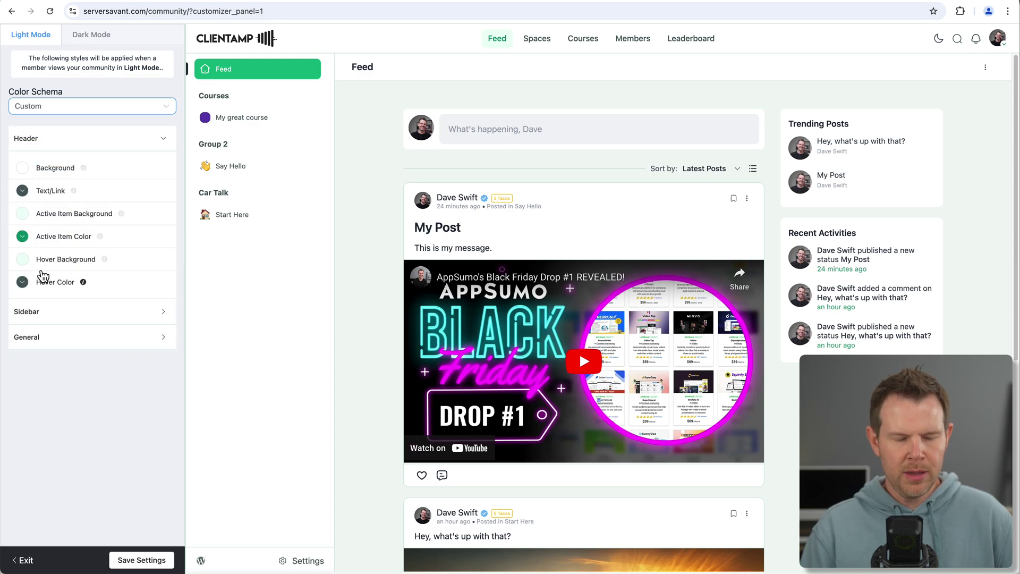
Set the dark mode color schema to Emerald Essence (Dark)
{"action": "left_click", "coordinate": [84, 43]}
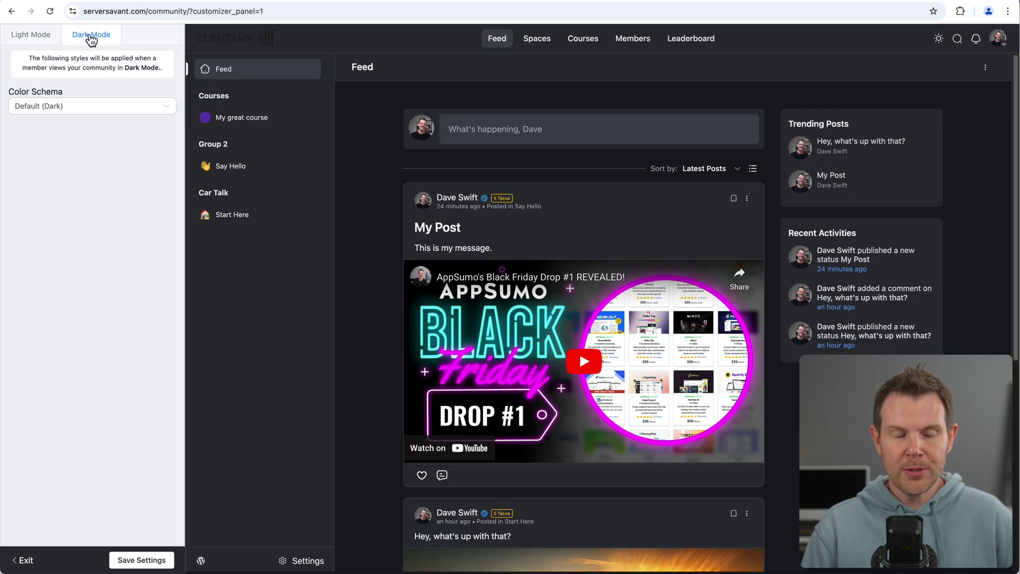
{"action": "left_click", "coordinate": [74, 137]}
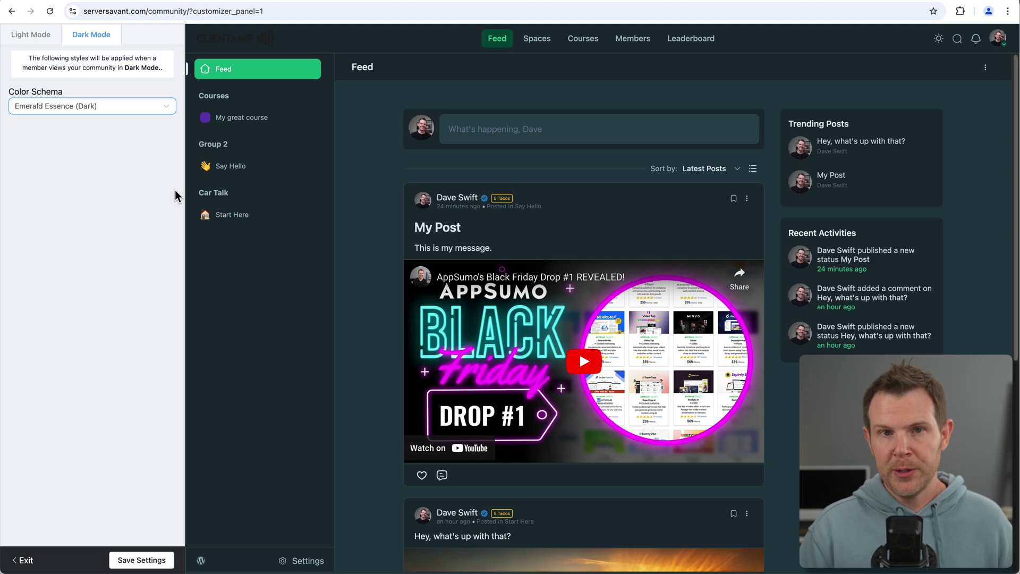